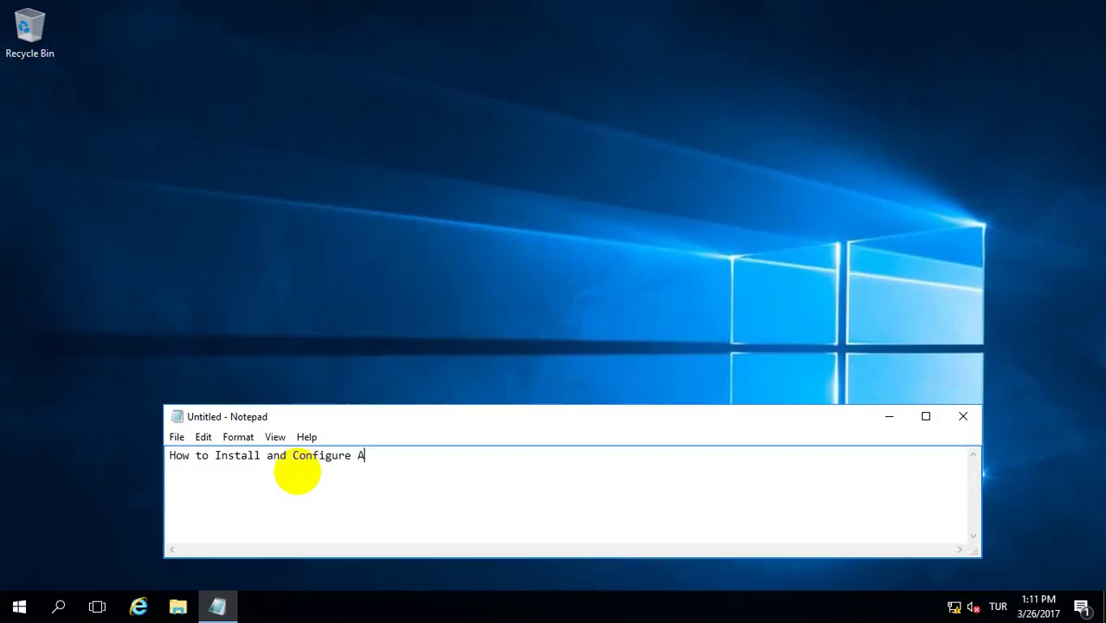
# - Type the Active Directory on Windows Server 2016 heading and 'First the network settings and the server name are changed'
pyautogui.write('Directory on')
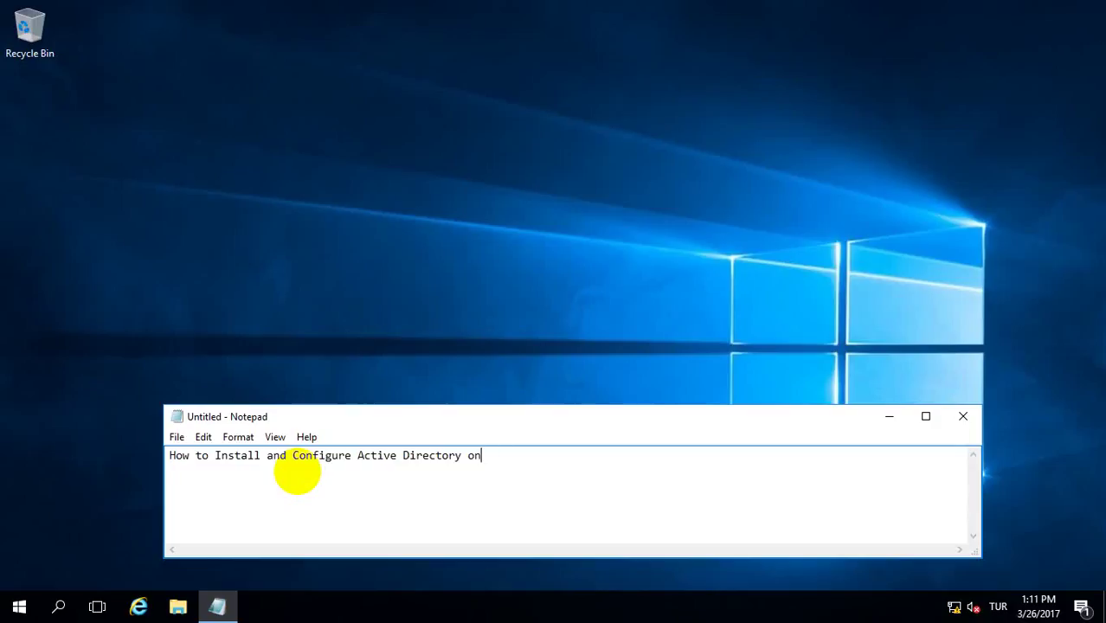
pyautogui.write(' Windows Server 2016.')
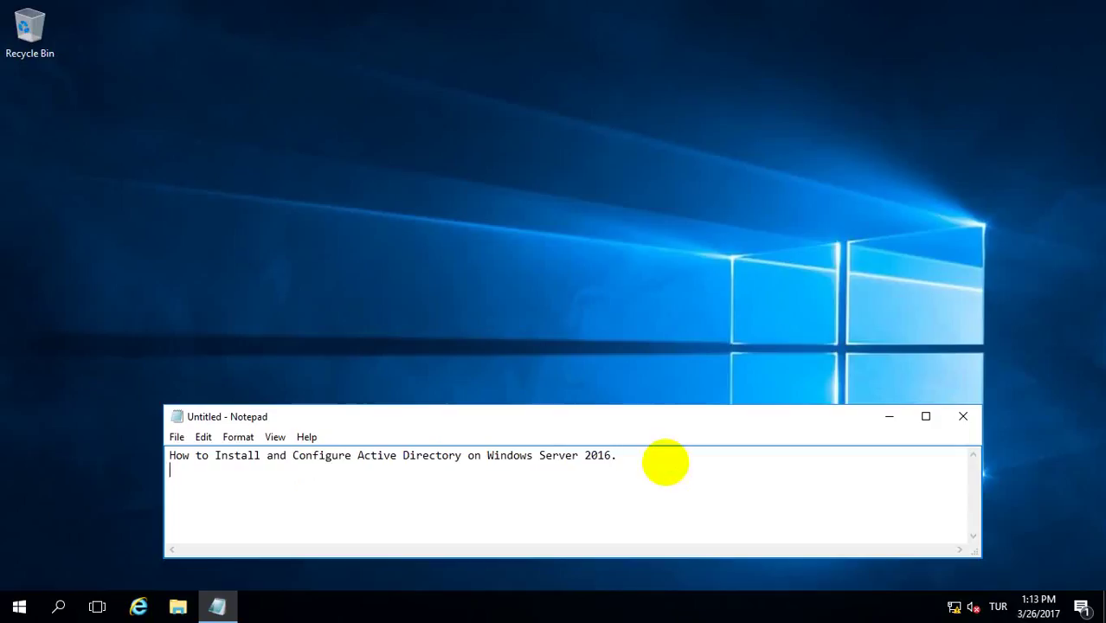
pyautogui.write('First the network')
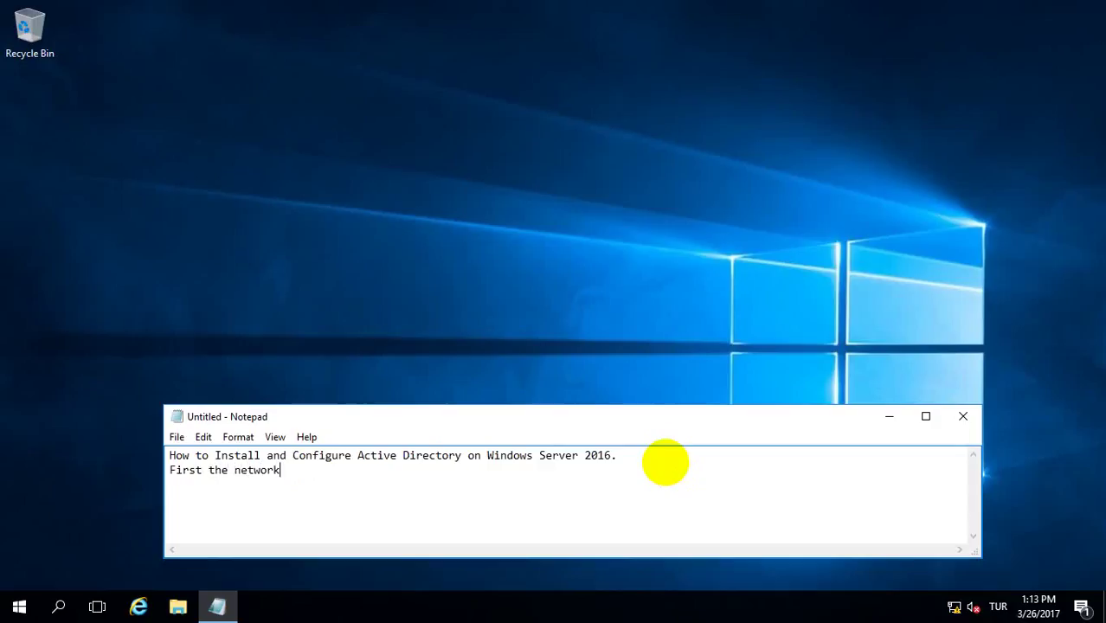
pyautogui.write(' settings and t')
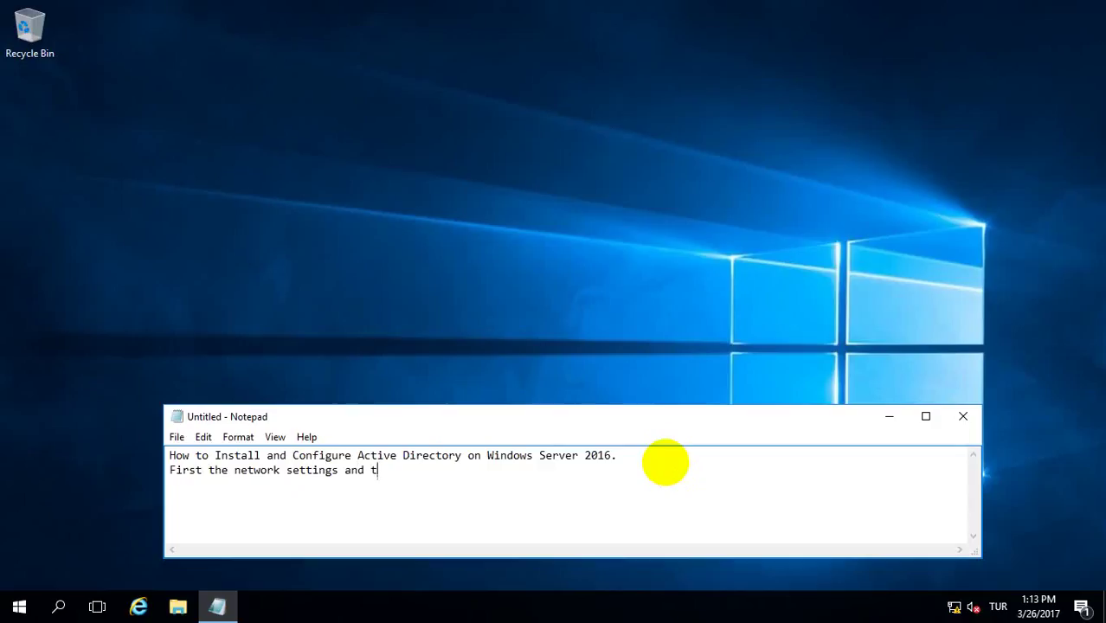
pyautogui.write('he server name ar')
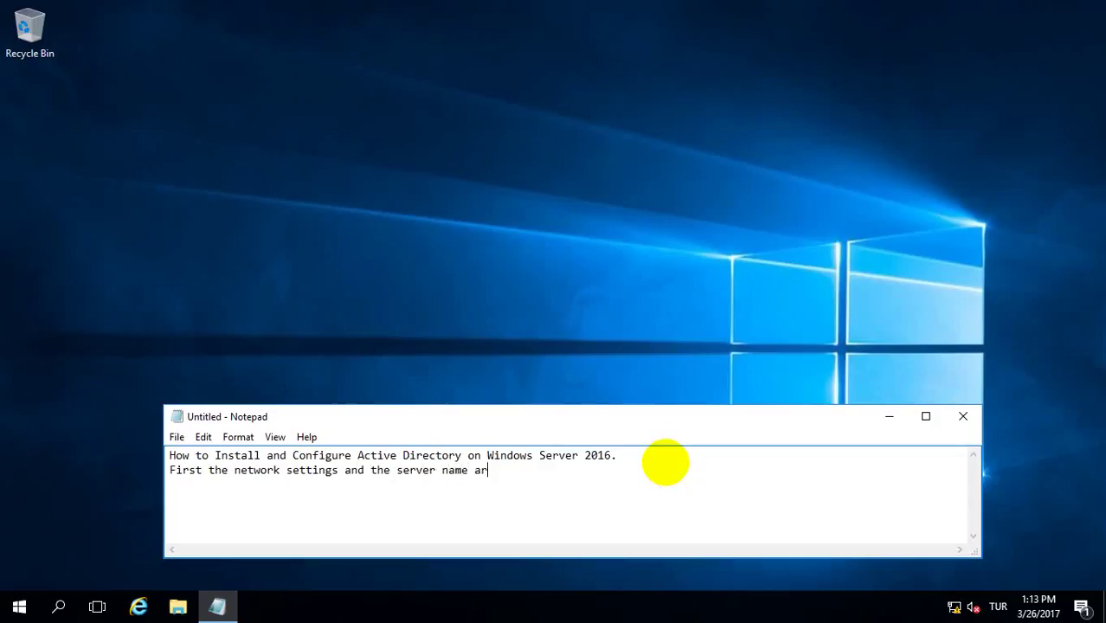
pyautogui.write('e changed.')
pyautogui.rightClick(953, 605)
pyautogui.click(952, 595)
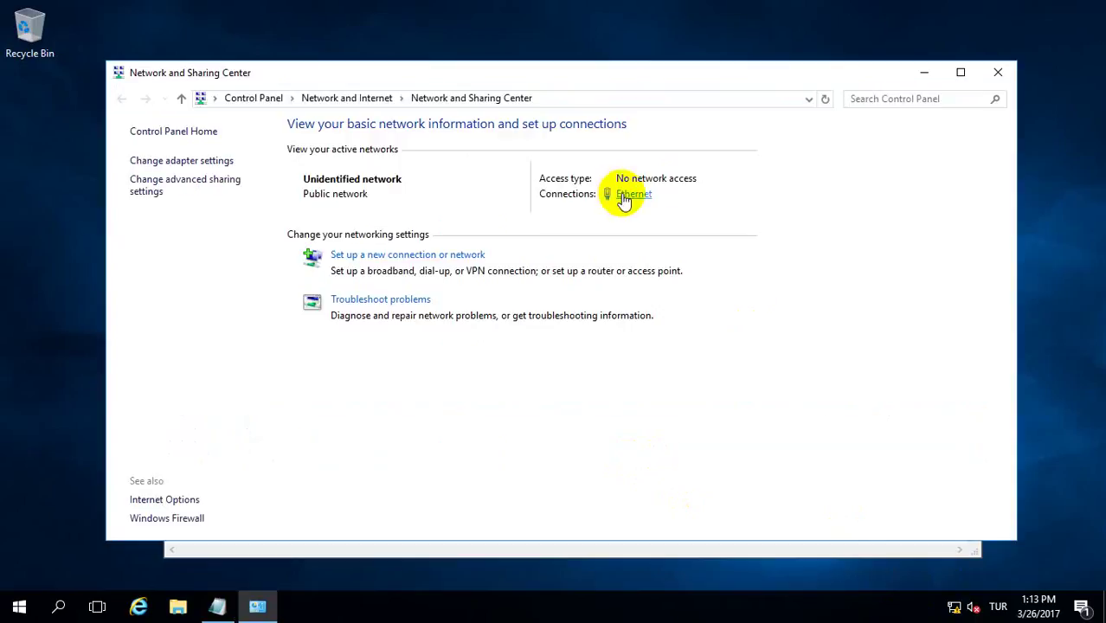
pyautogui.click(630, 195)
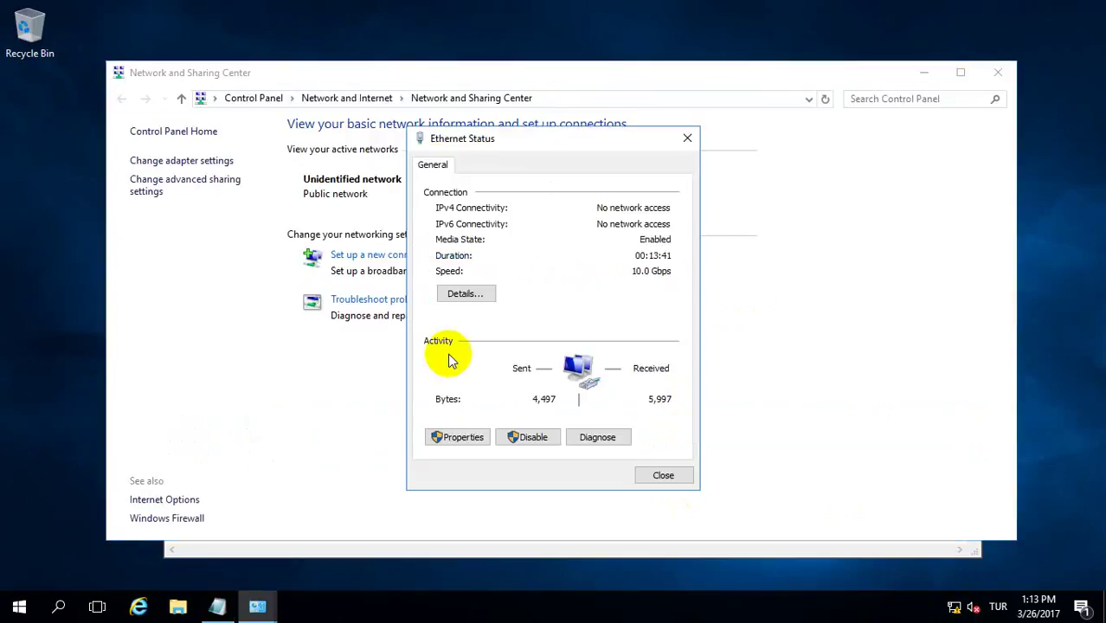
pyautogui.click(464, 440)
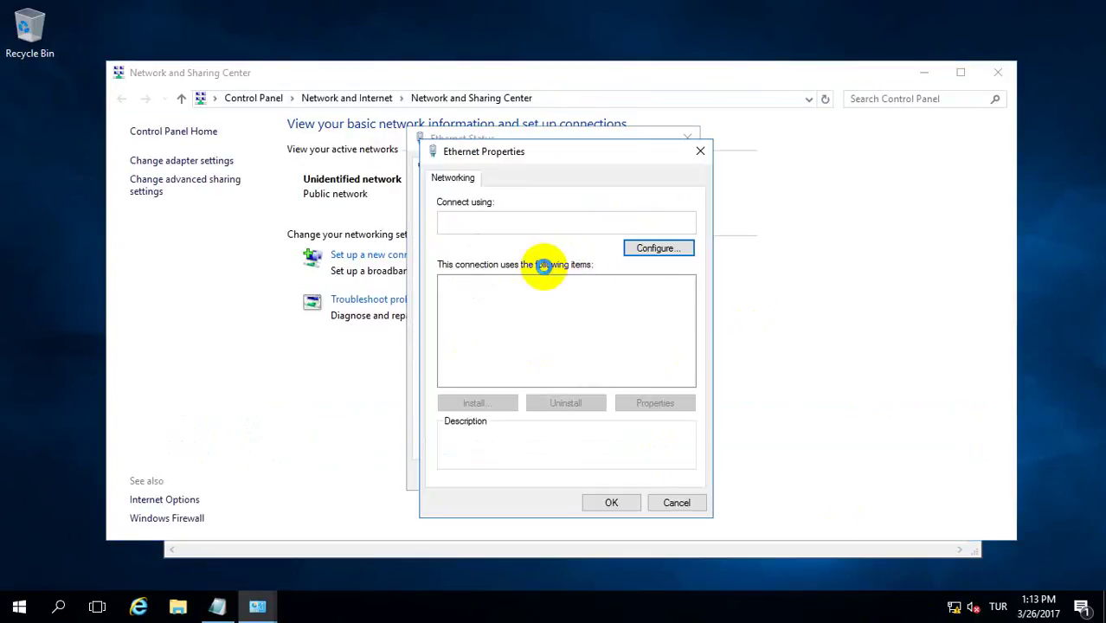
pyautogui.click(569, 324)
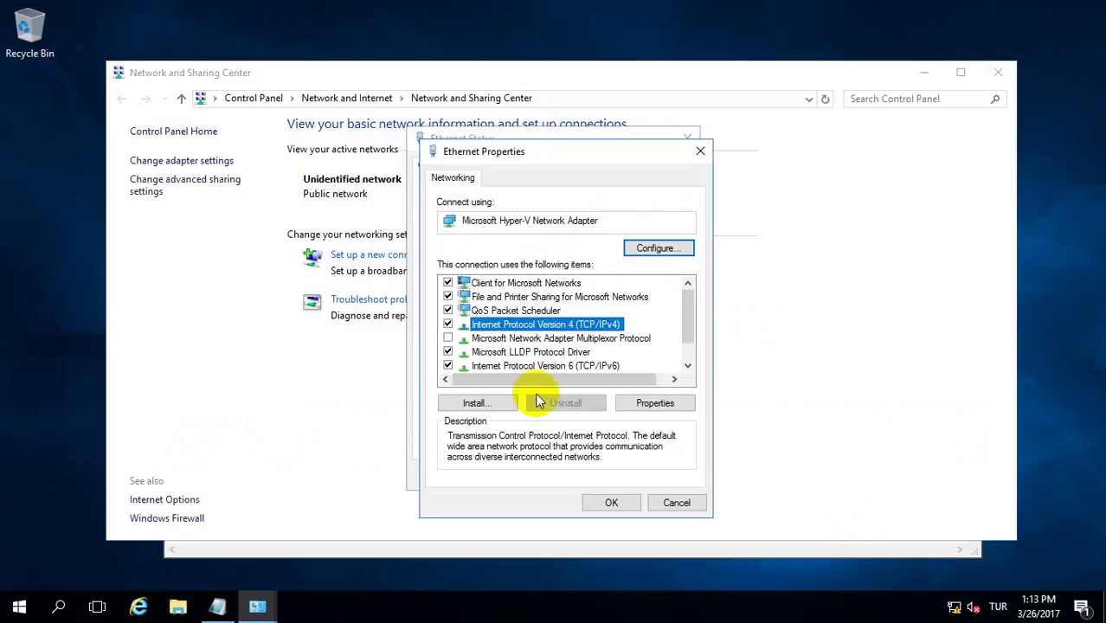
pyautogui.click(655, 403)
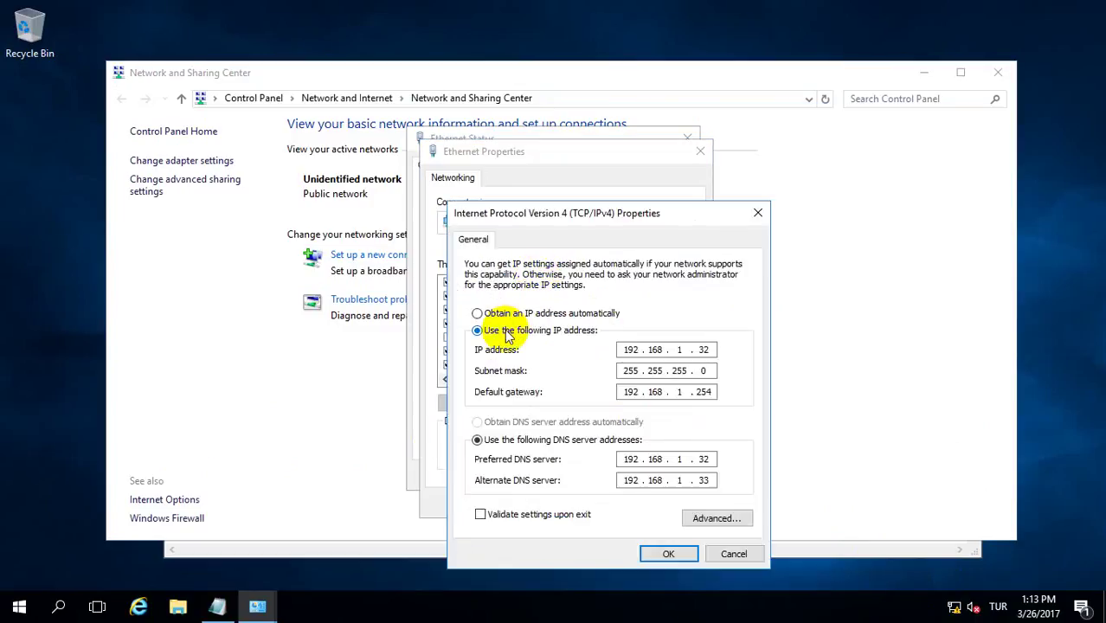
pyautogui.click(699, 350)
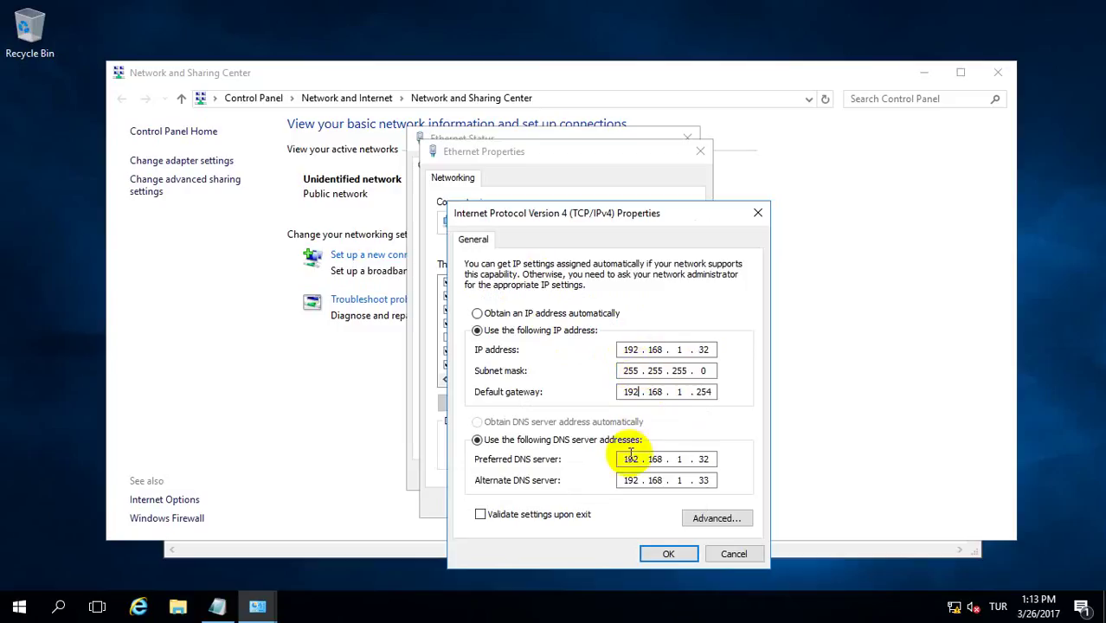
pyautogui.click(665, 553)
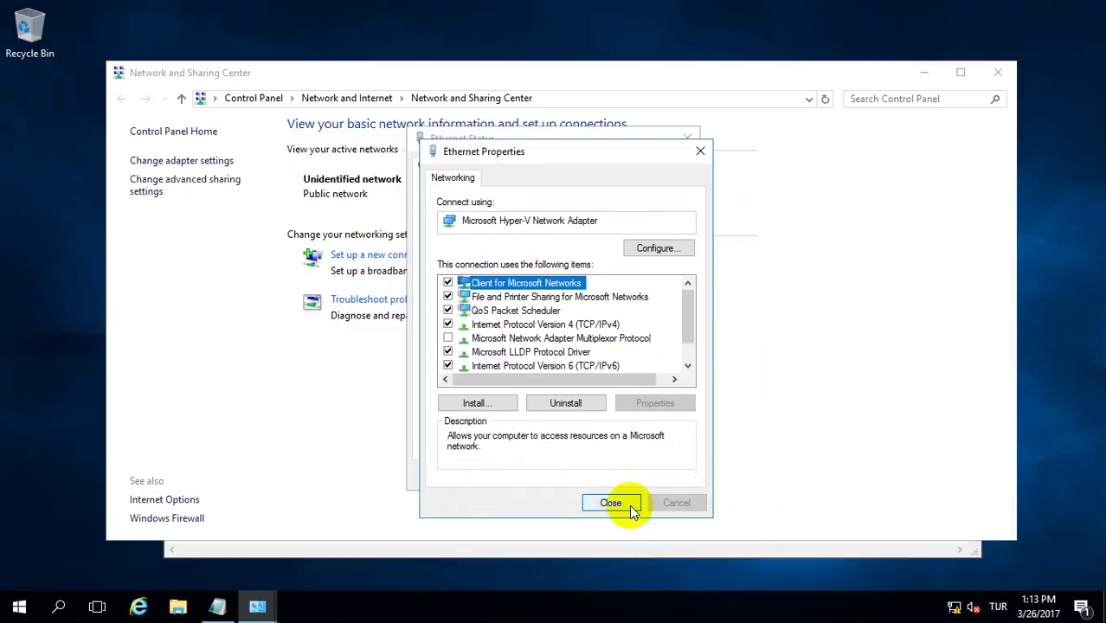
pyautogui.click(621, 504)
pyautogui.click(657, 475)
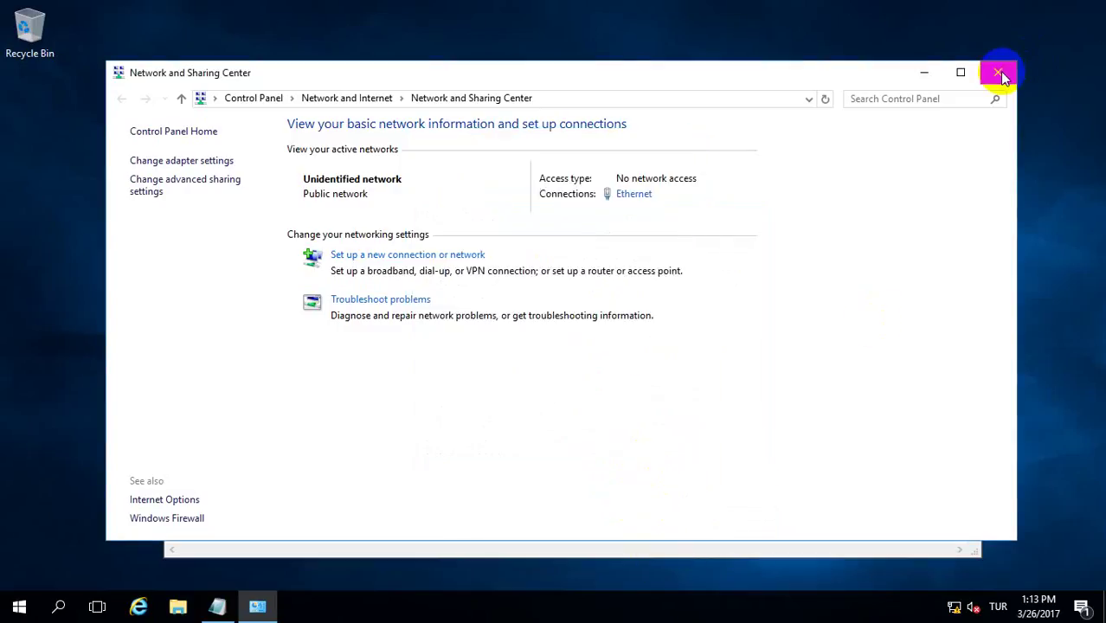
pyautogui.click(998, 73)
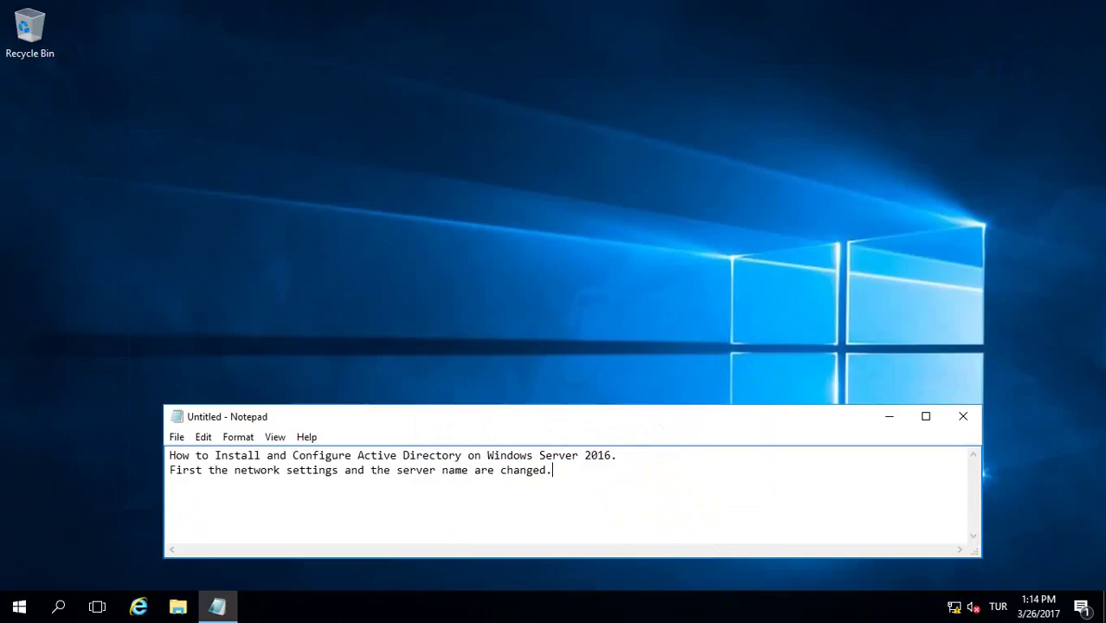
pyautogui.click(18, 608)
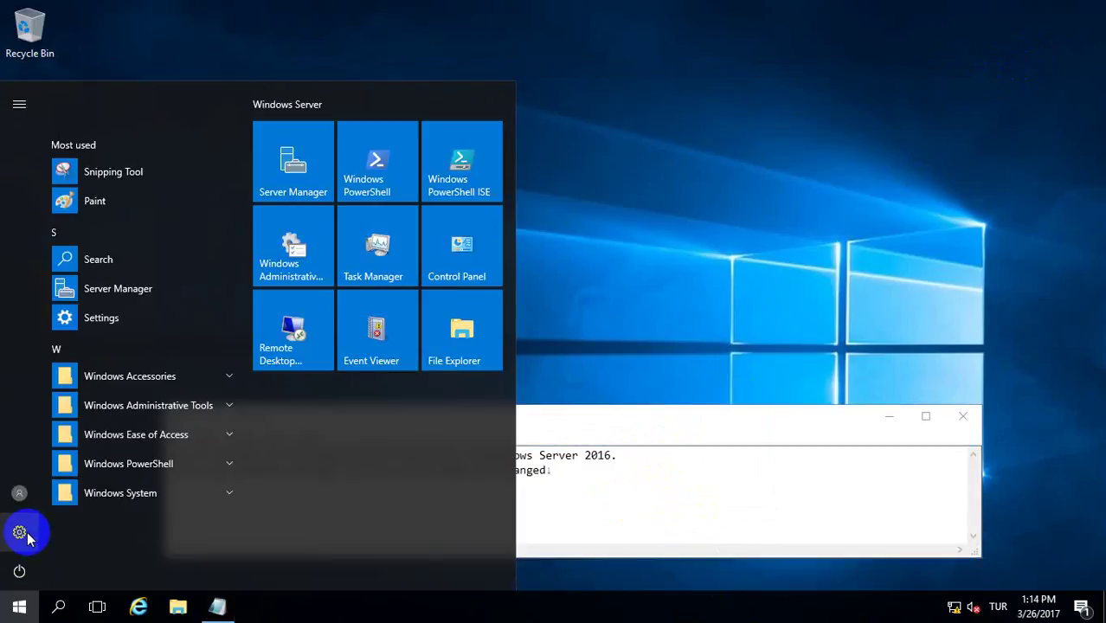
pyautogui.click(19, 532)
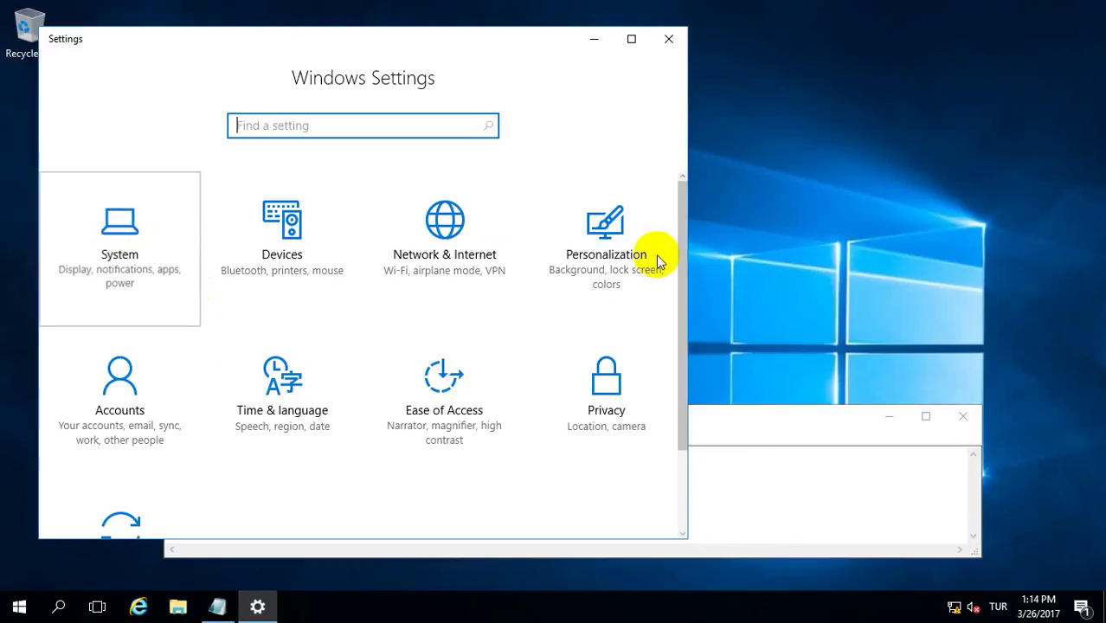
pyautogui.press('Return')
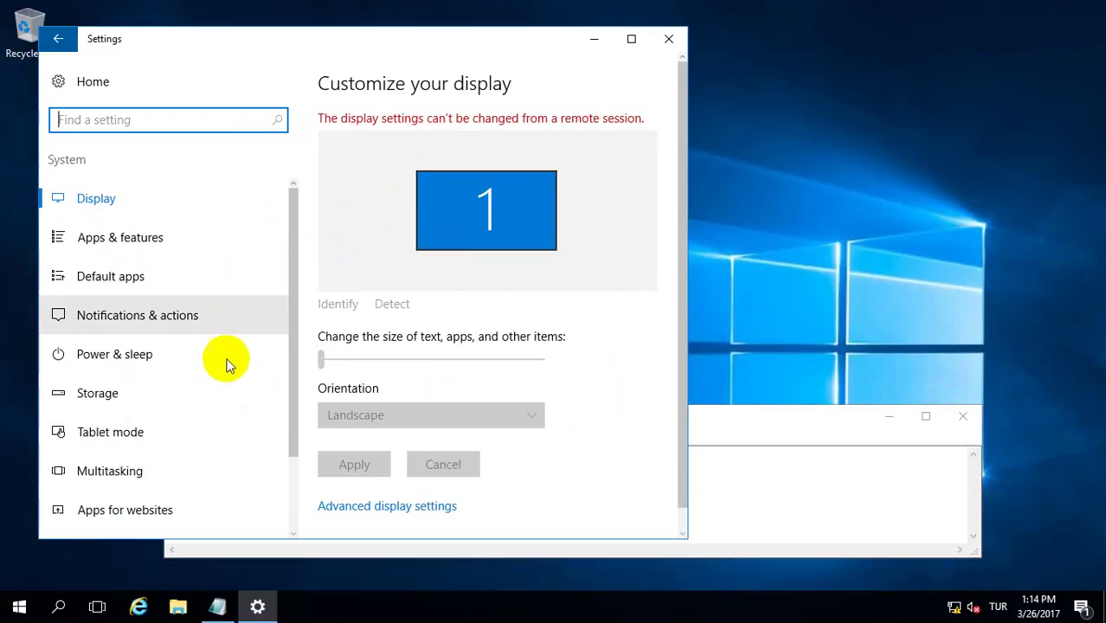
pyautogui.scroll(-2, 225, 372)
pyautogui.click(94, 457)
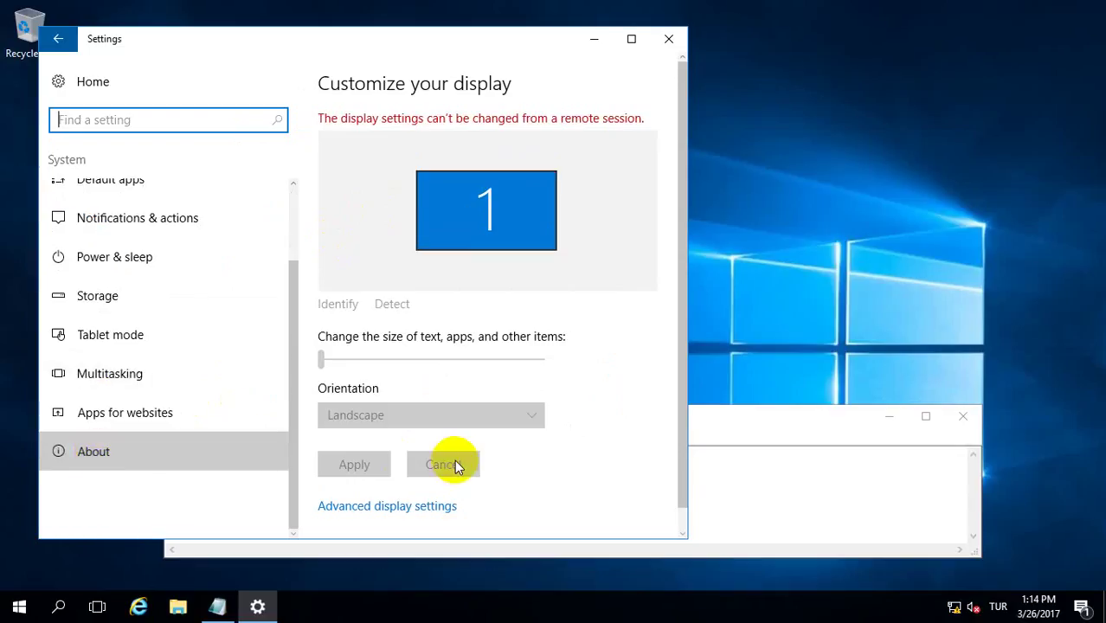
pyautogui.scroll(-5, 502, 286)
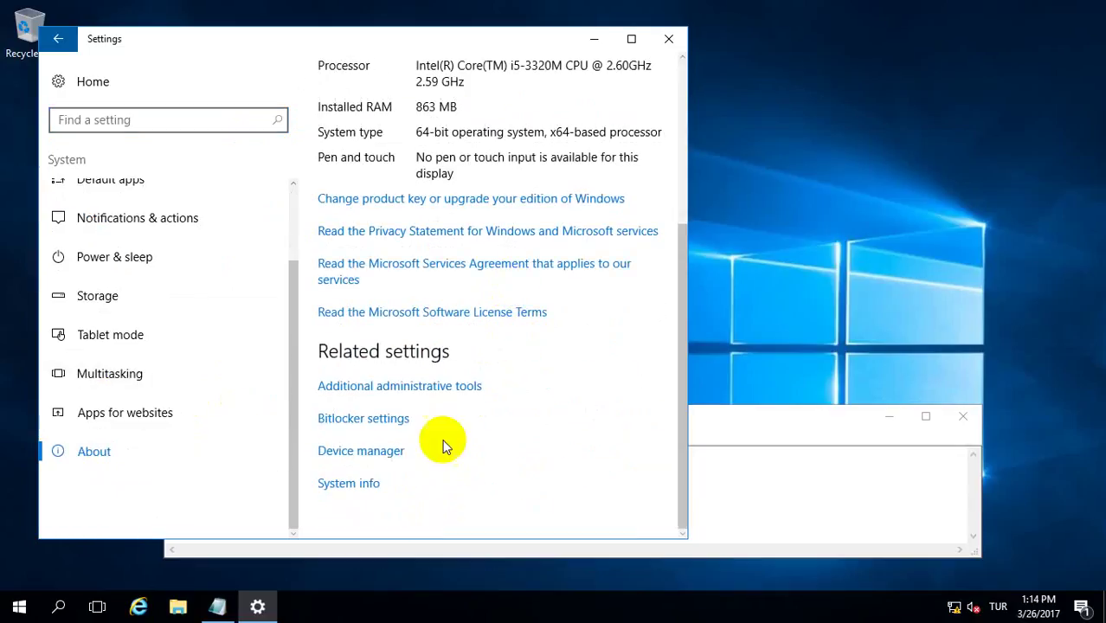
pyautogui.click(350, 483)
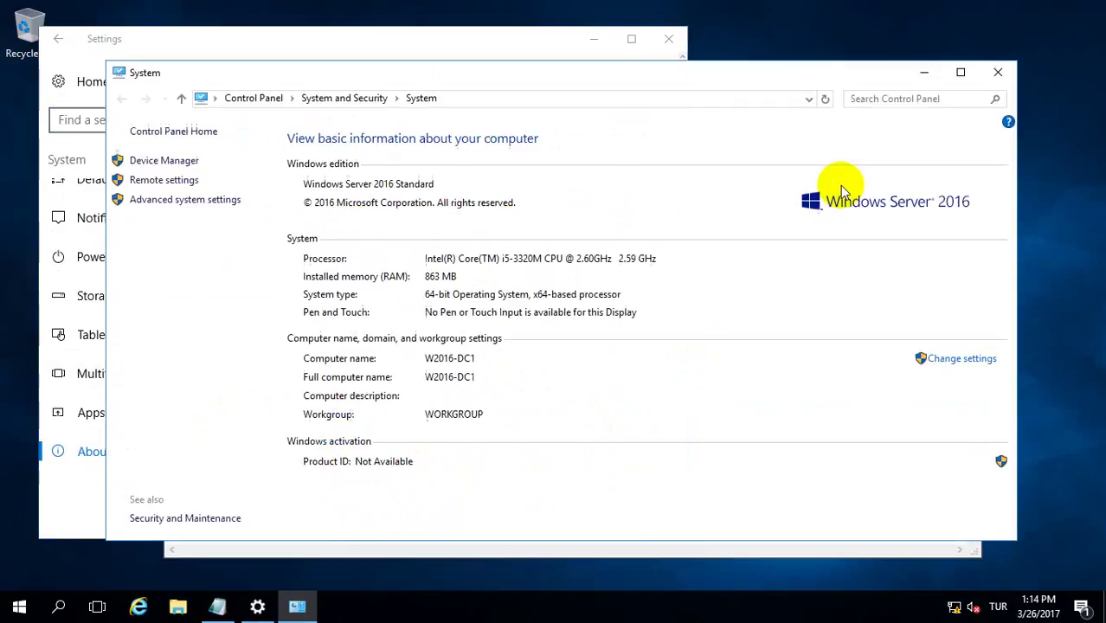
pyautogui.click(674, 39)
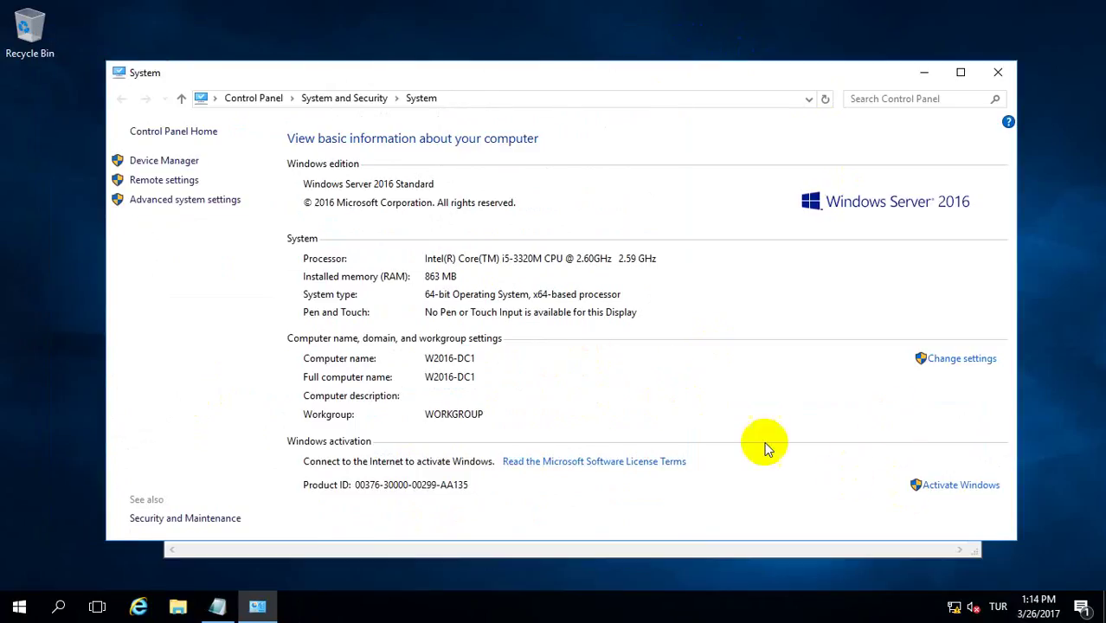
pyautogui.click(955, 362)
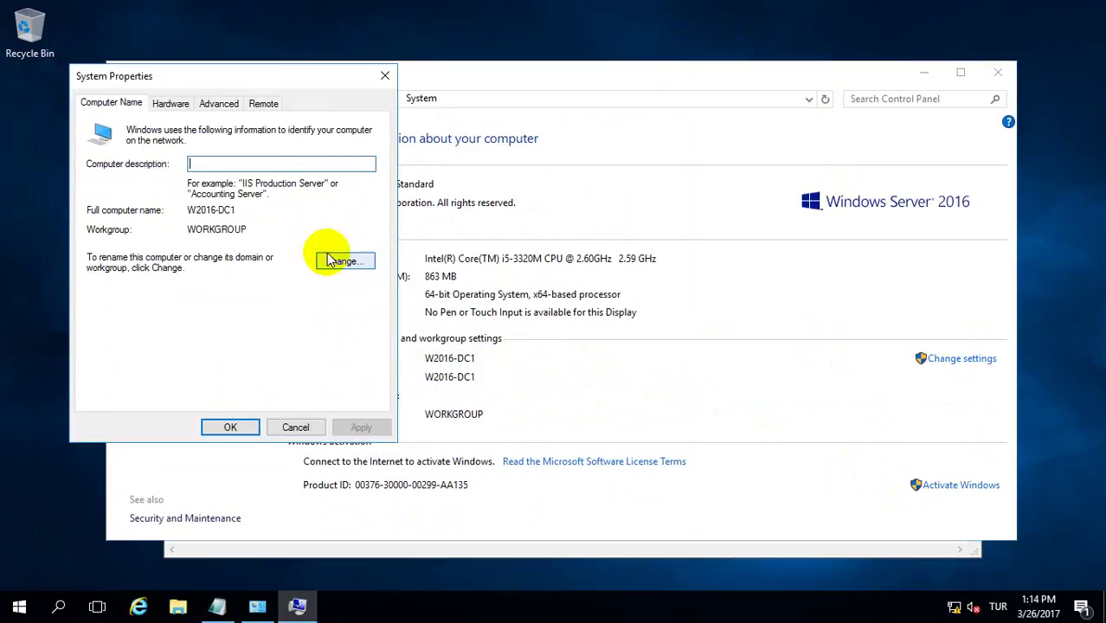
pyautogui.click(344, 260)
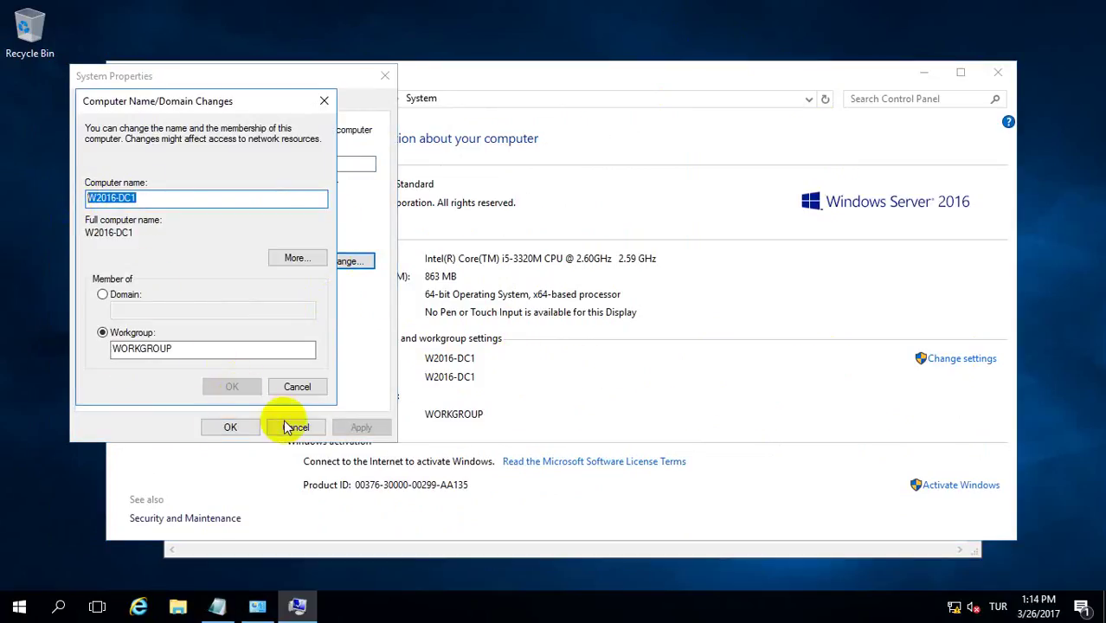
pyautogui.click(297, 387)
pyautogui.click(295, 426)
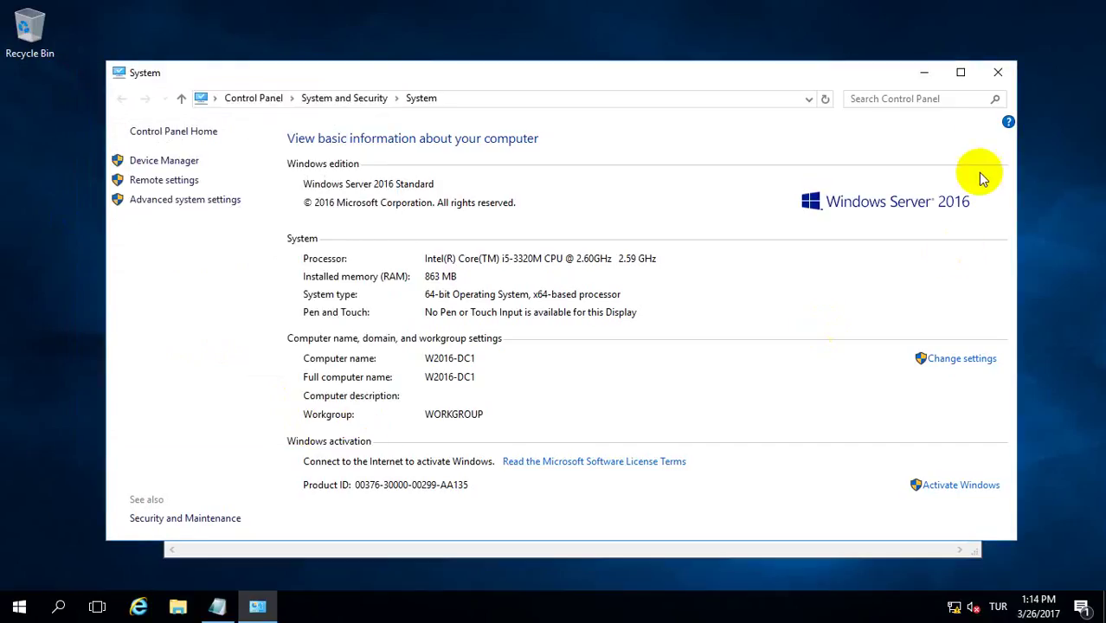
pyautogui.click(997, 75)
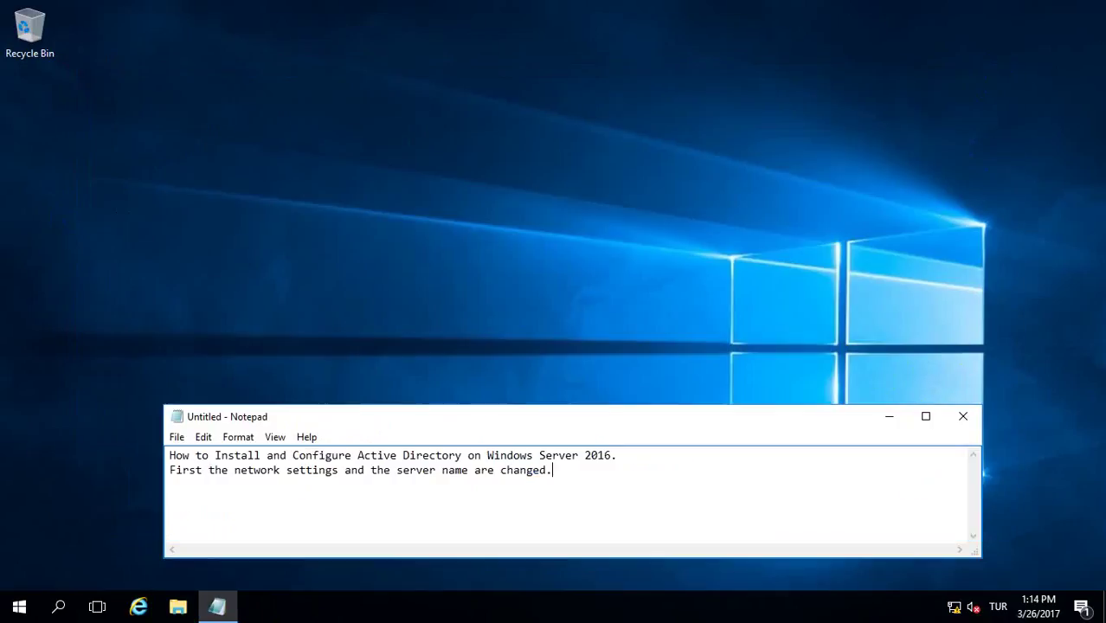
# - Add the note 'Two domain controllers will be installed on the system. The same process is performed on the other'
pyautogui.click(193, 493)
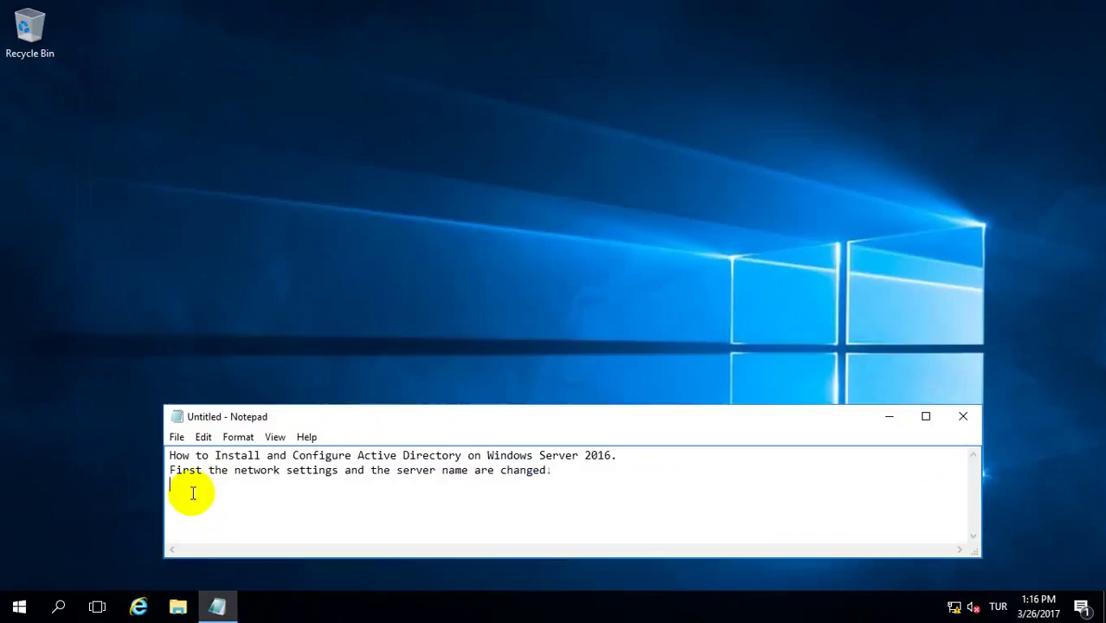
pyautogui.write('Two domain coll')
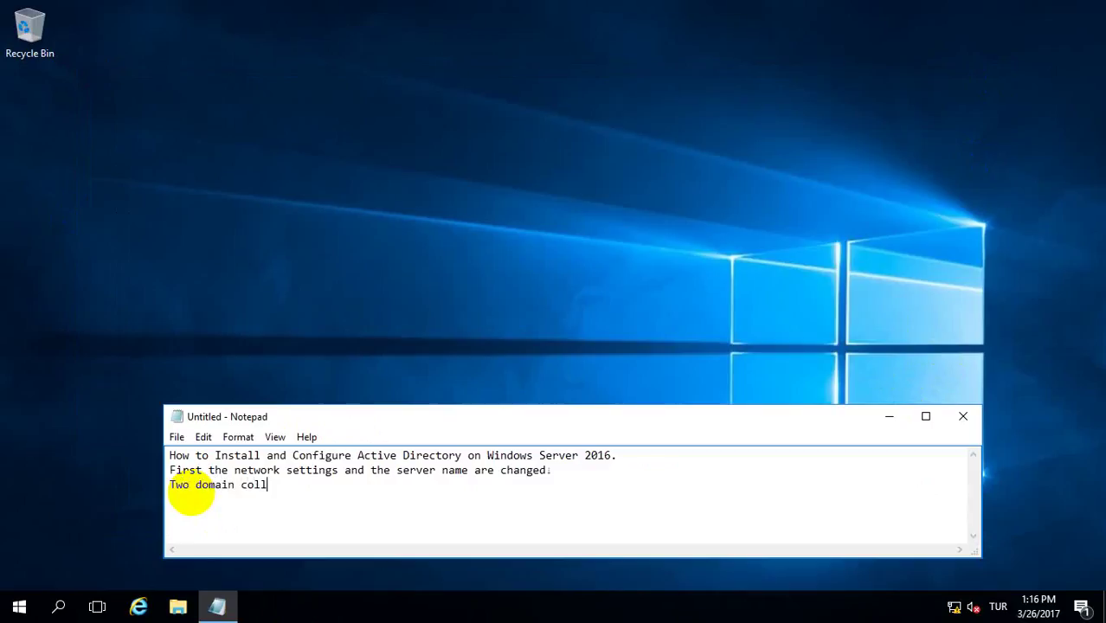
pyautogui.press('BackSpace')
pyautogui.press('BackSpace')
pyautogui.write('ntrollers will be')
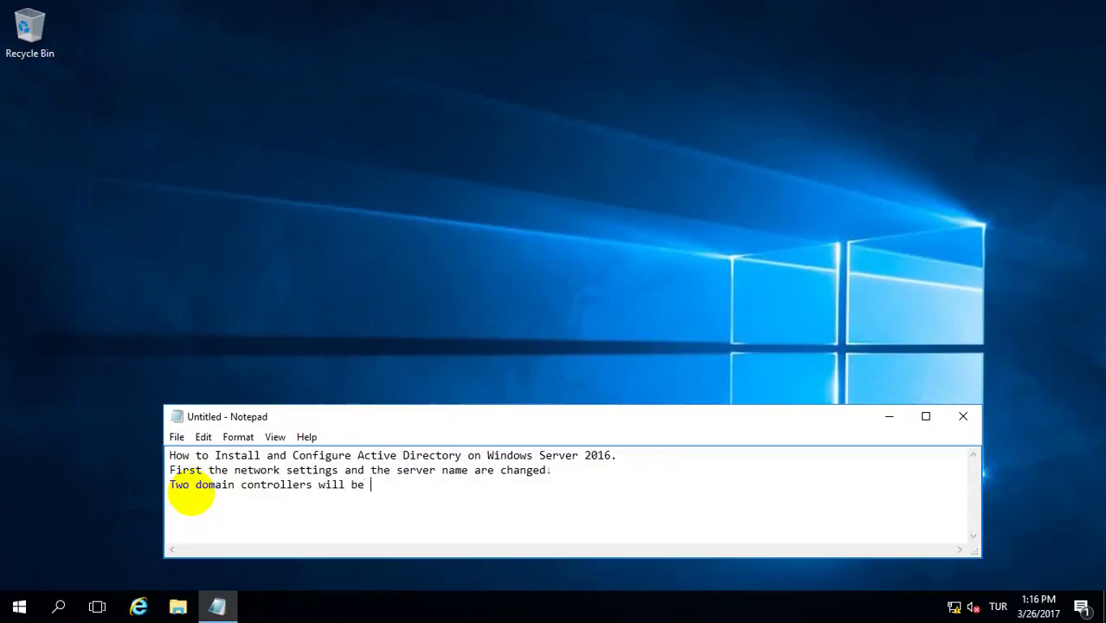
pyautogui.write(' installed on the s')
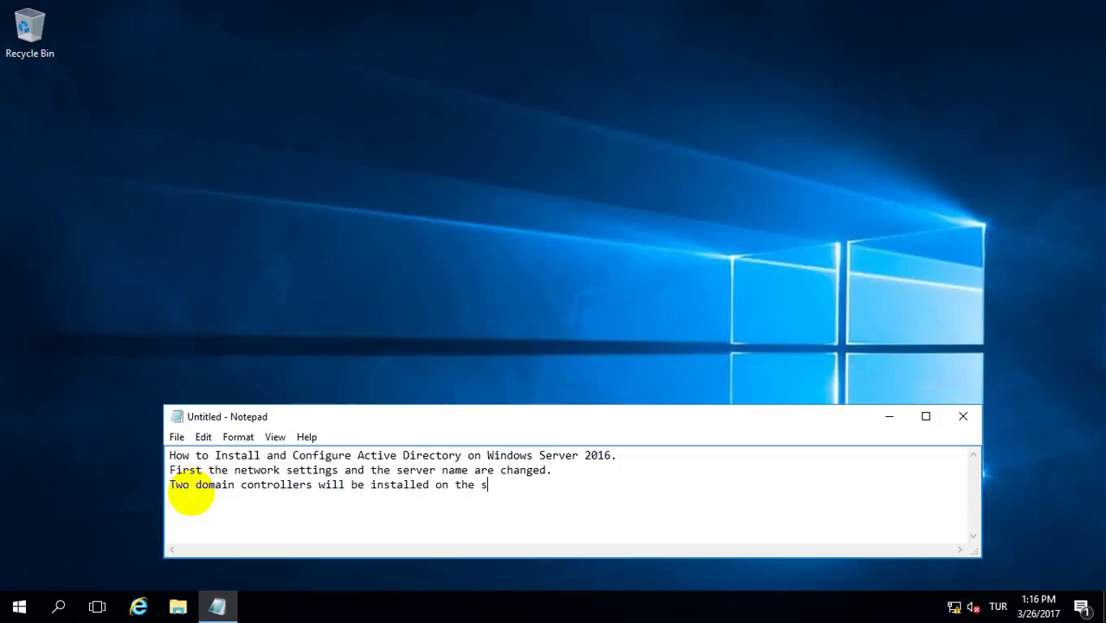
pyautogui.write('ystem. ')
pyautogui.write('T')
pyautogui.write('he same')
pyautogui.write(' pro')
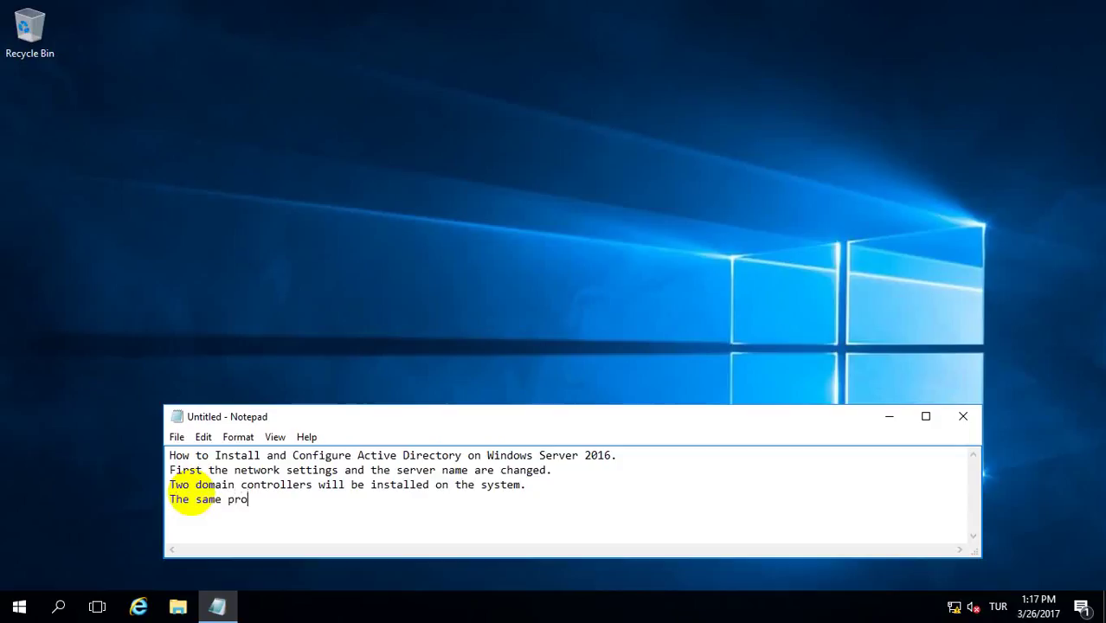
pyautogui.write('cess is perform')
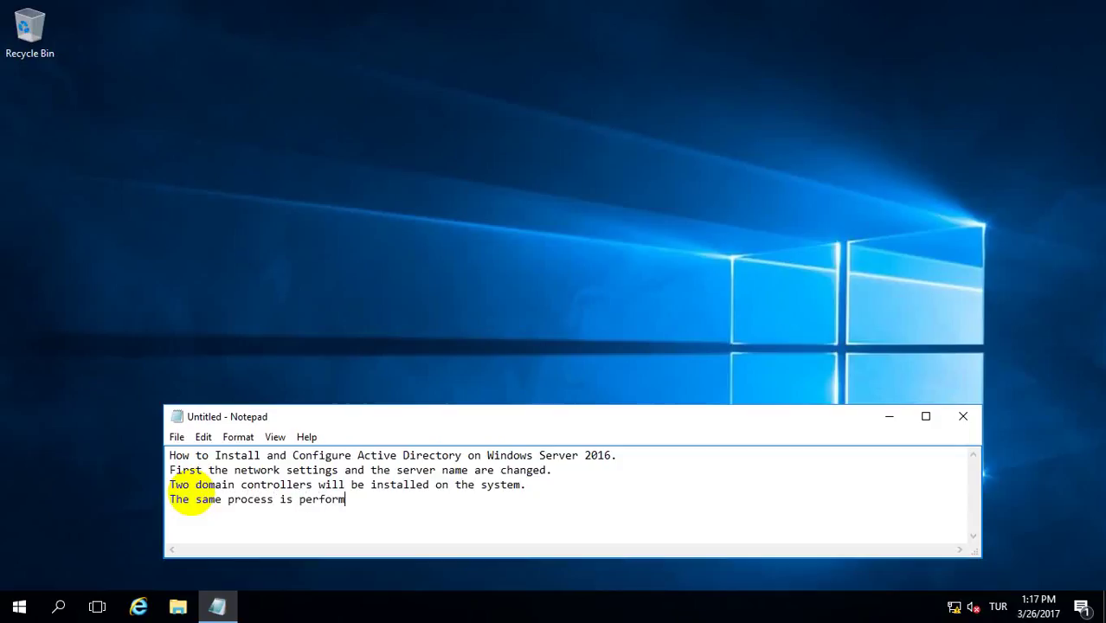
pyautogui.write('ed on the other')
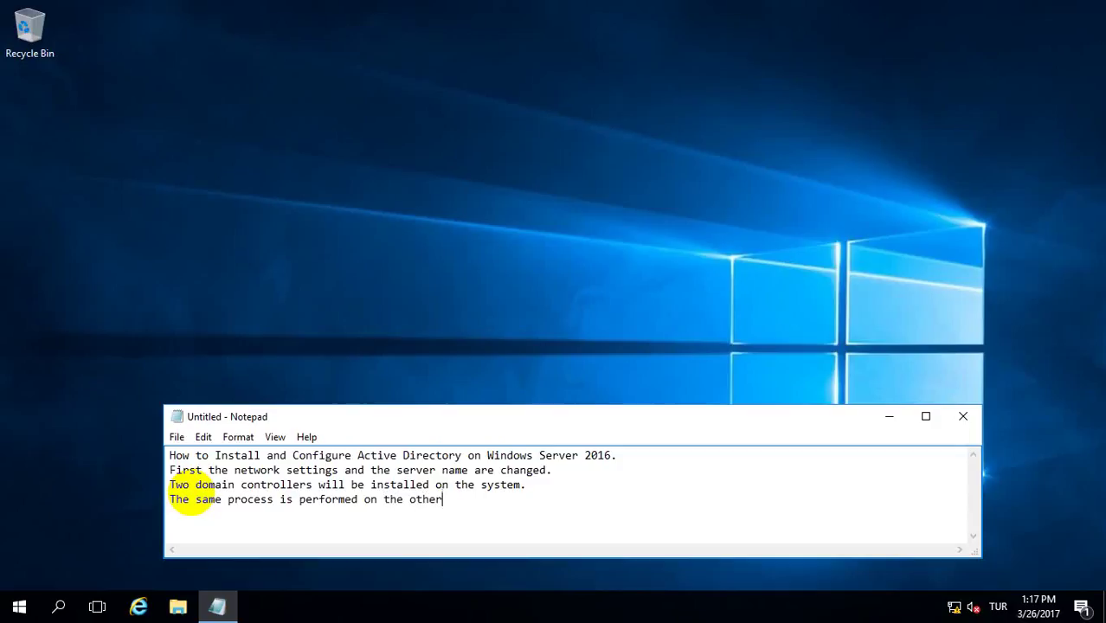
pyautogui.write(' second server.')
pyautogui.moveTo(216, 606)
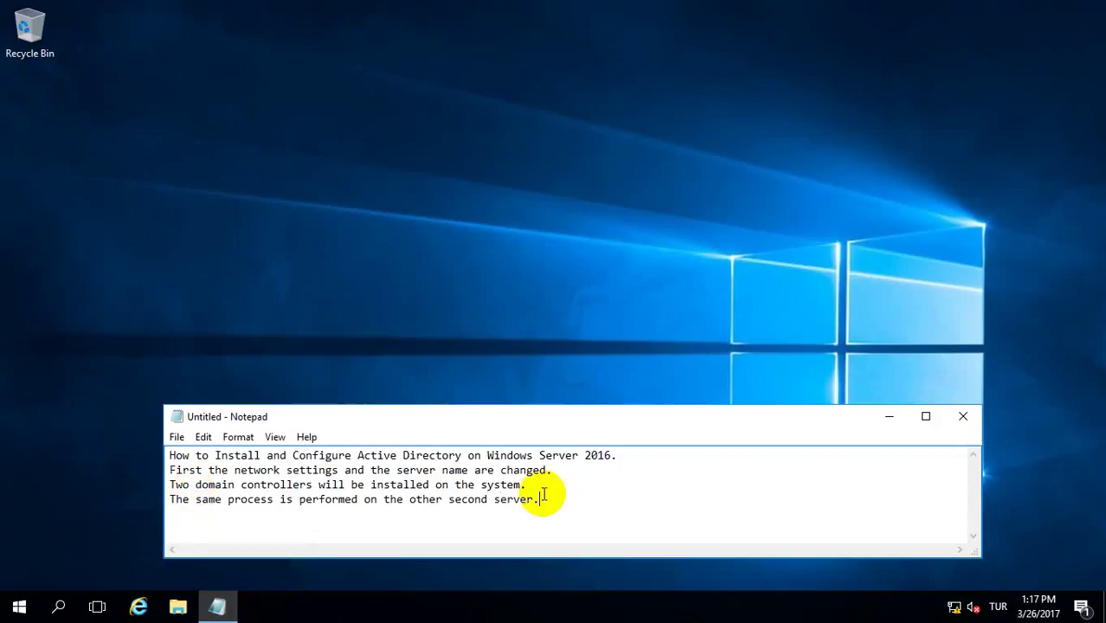
# - Add lines 'This Server W2016-DC1 first domain controller.' and 'Other Server W2016-DC2 Second domain controller.', then select them
pyautogui.press('Return')
pyautogui.write('This Server')
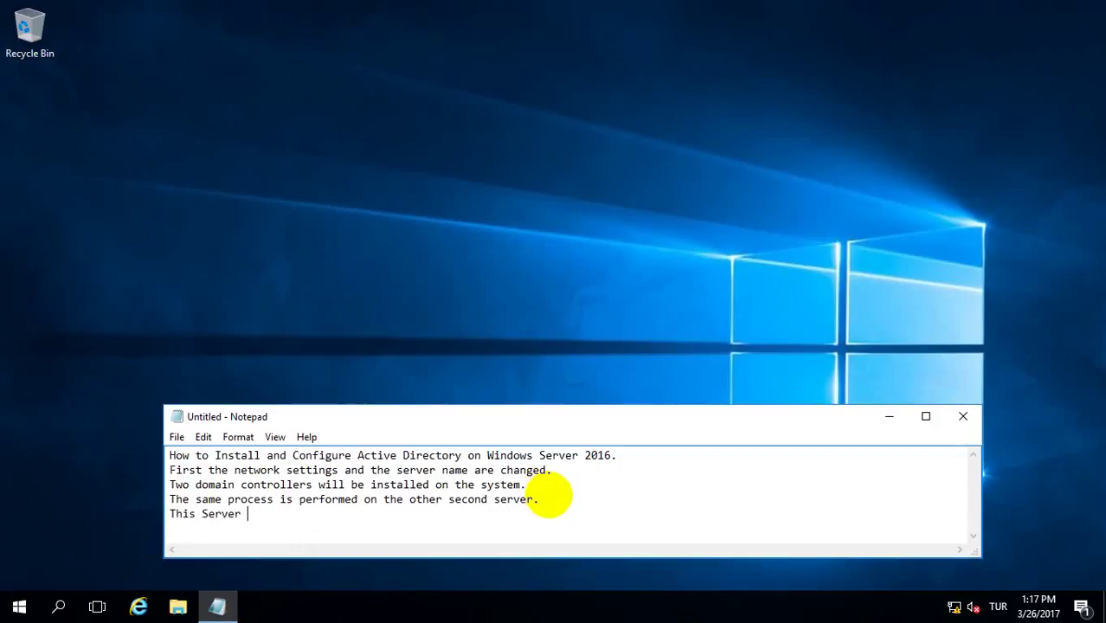
pyautogui.write(' W2')
pyautogui.press('BackSpace')
pyautogui.write('2016-Dc')
pyautogui.press('BackSpace')
pyautogui.write('C1 first dom')
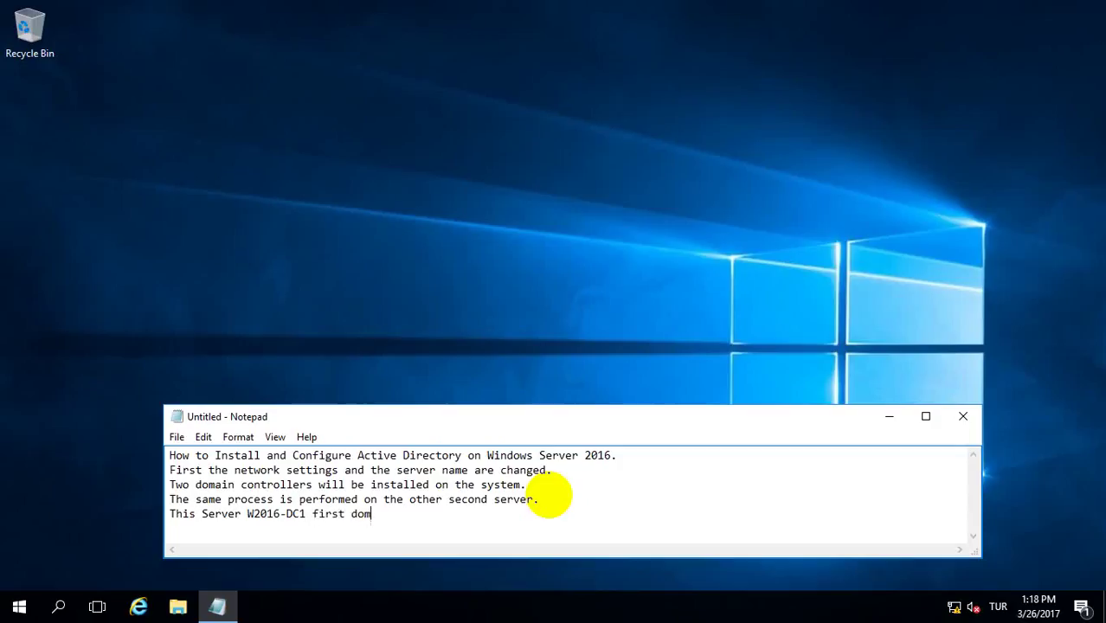
pyautogui.write('ain controller.')
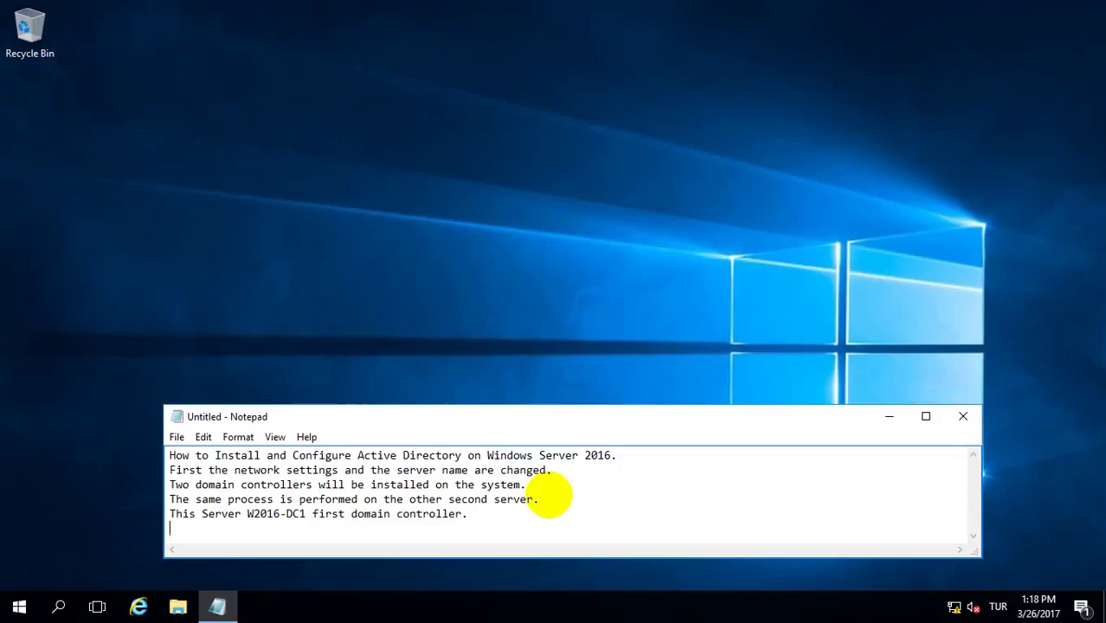
pyautogui.write('Other Server W2')
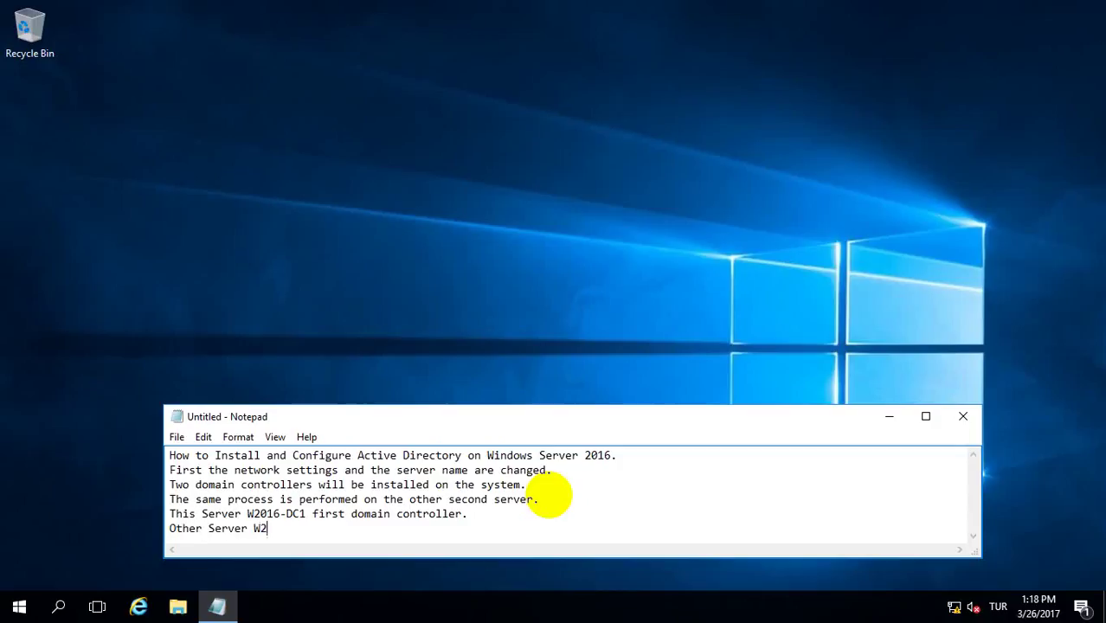
pyautogui.write('016-Dc')
pyautogui.press('BackSpace')
pyautogui.write('C')
pyautogui.write('2 Sec')
pyautogui.write('one')
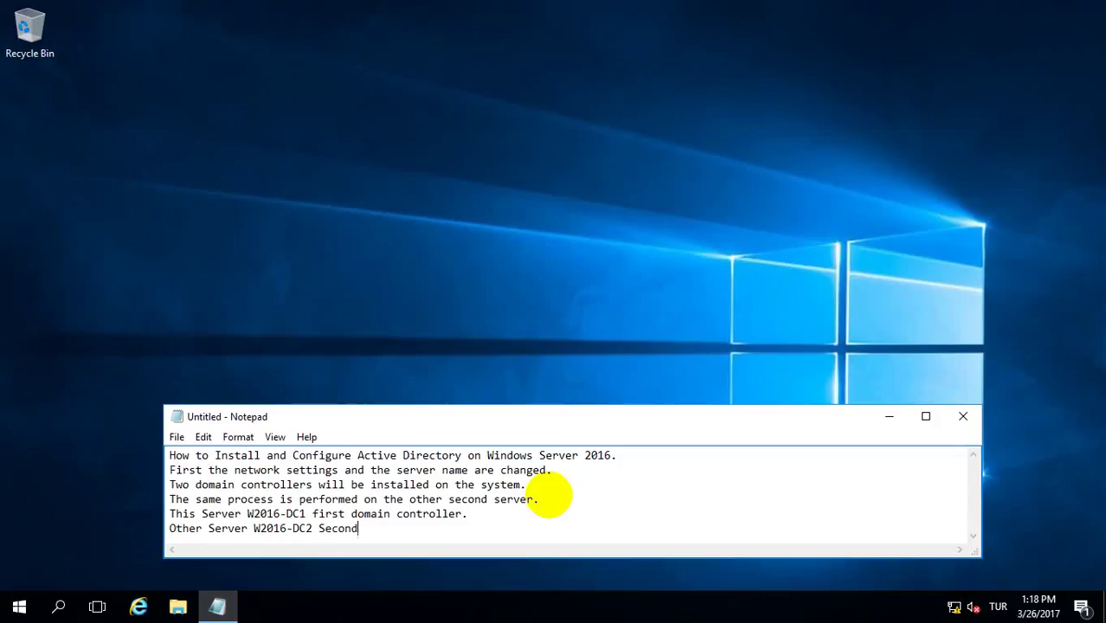
pyautogui.write(' domain controller')
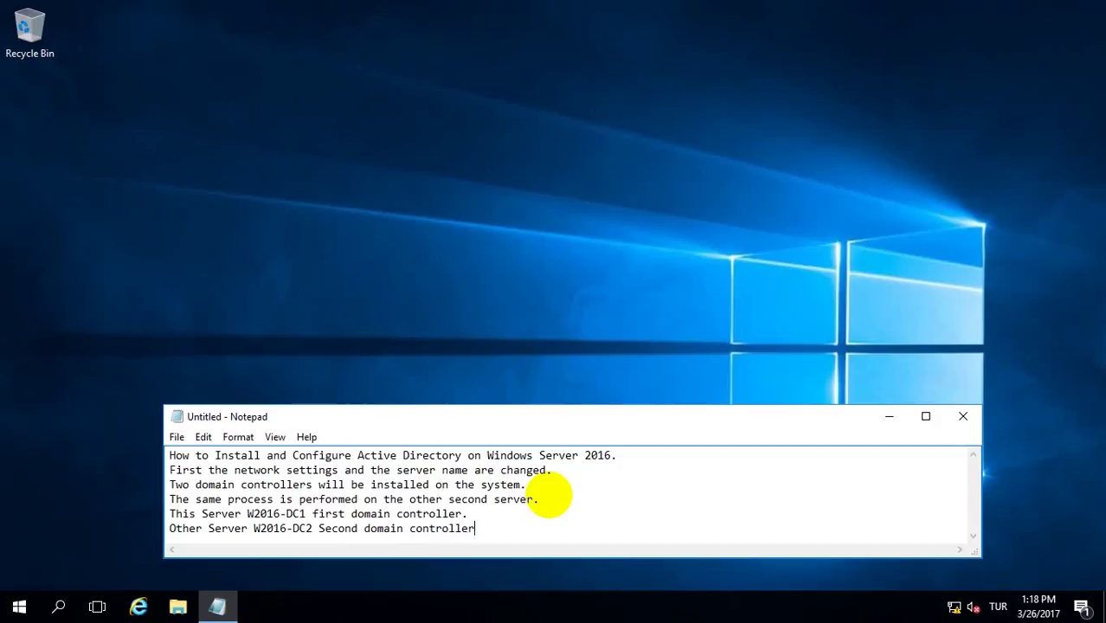
pyautogui.write('.')
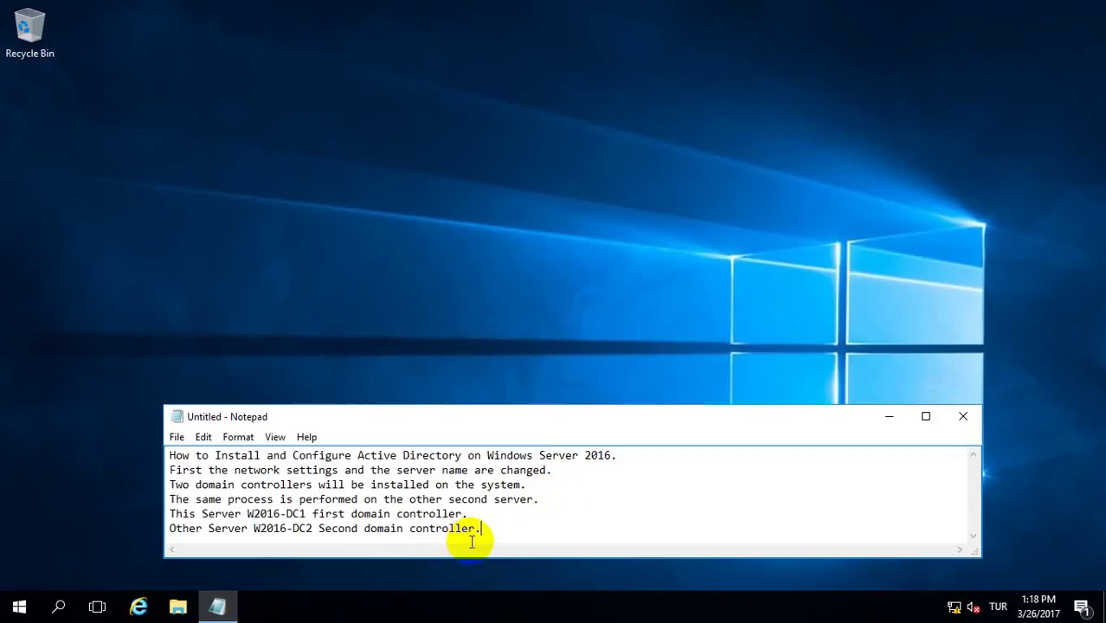
pyautogui.moveTo(481, 528); pyautogui.dragTo(153, 511)
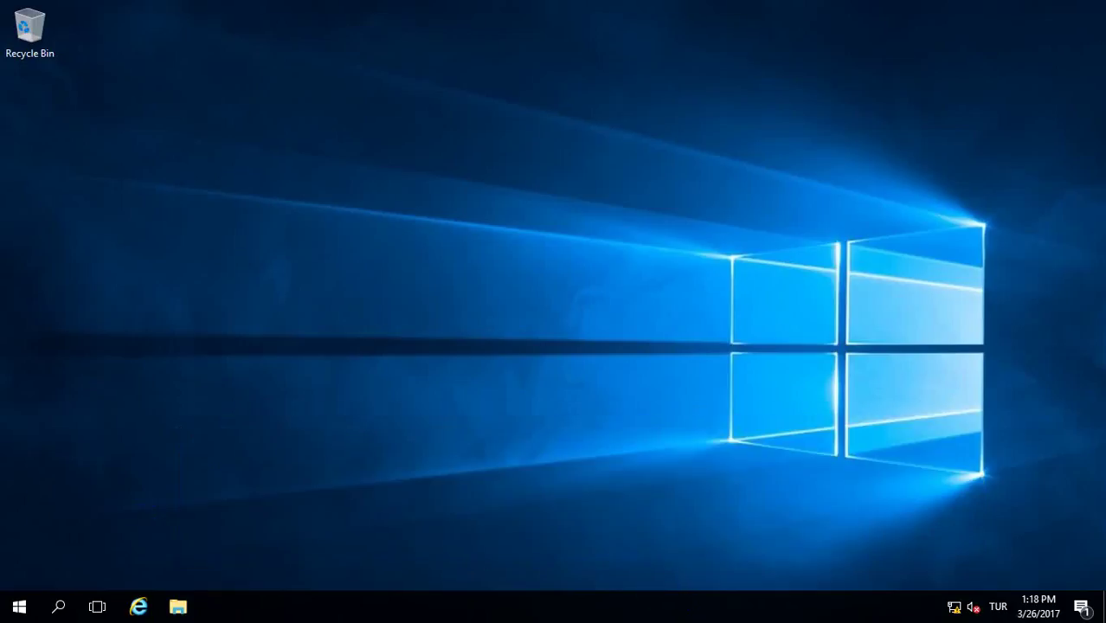
# - Launch a new, shorter Notepad window via Run and type 'Second Domain Controller' and 'W2016-DC2'
pyautogui.rightClick(19, 606)
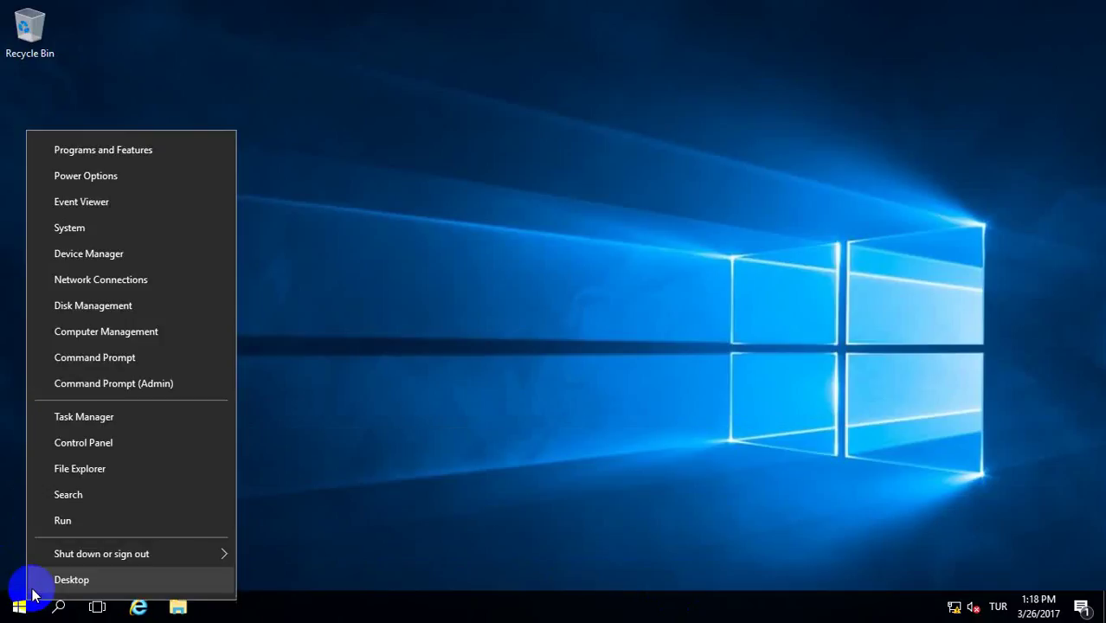
pyautogui.click(62, 523)
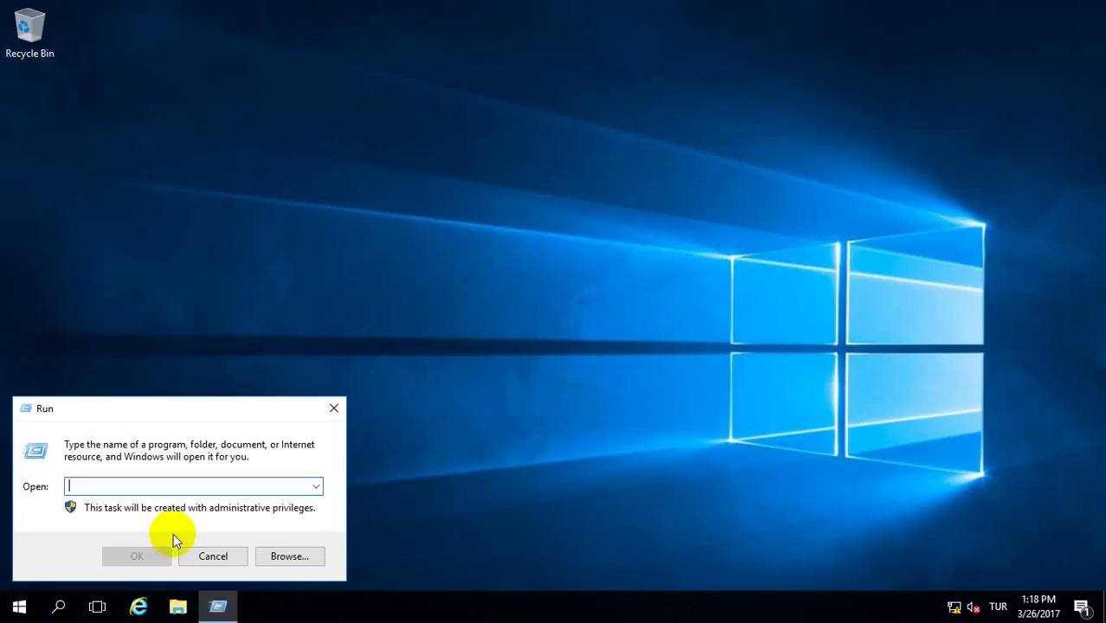
pyautogui.write('noteapd')
pyautogui.press('Return')
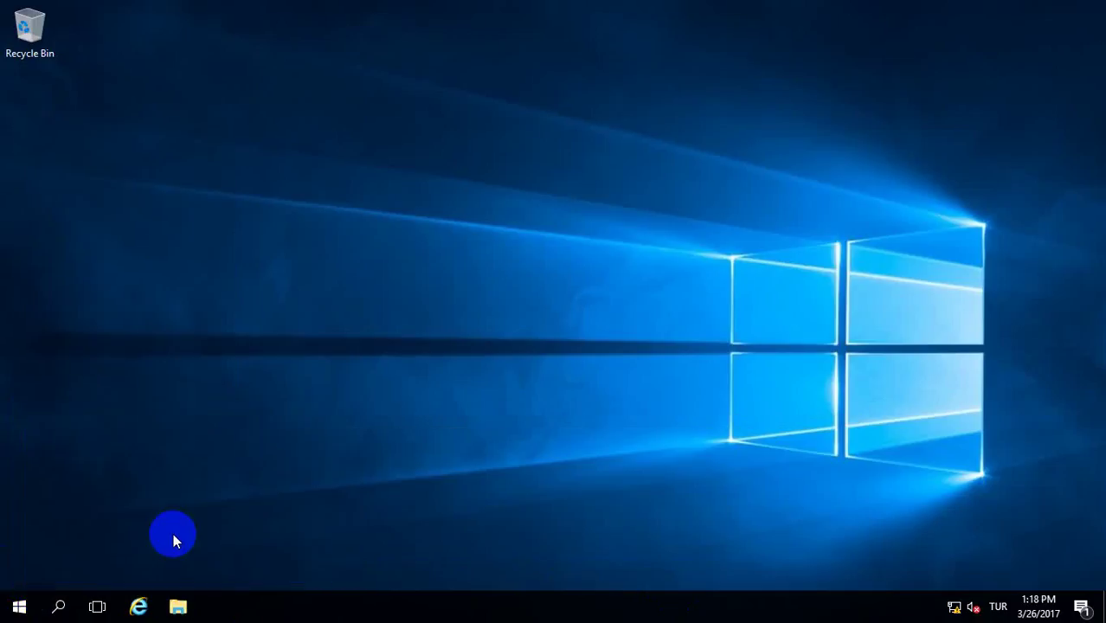
pyautogui.press('Return')
pyautogui.write('no')
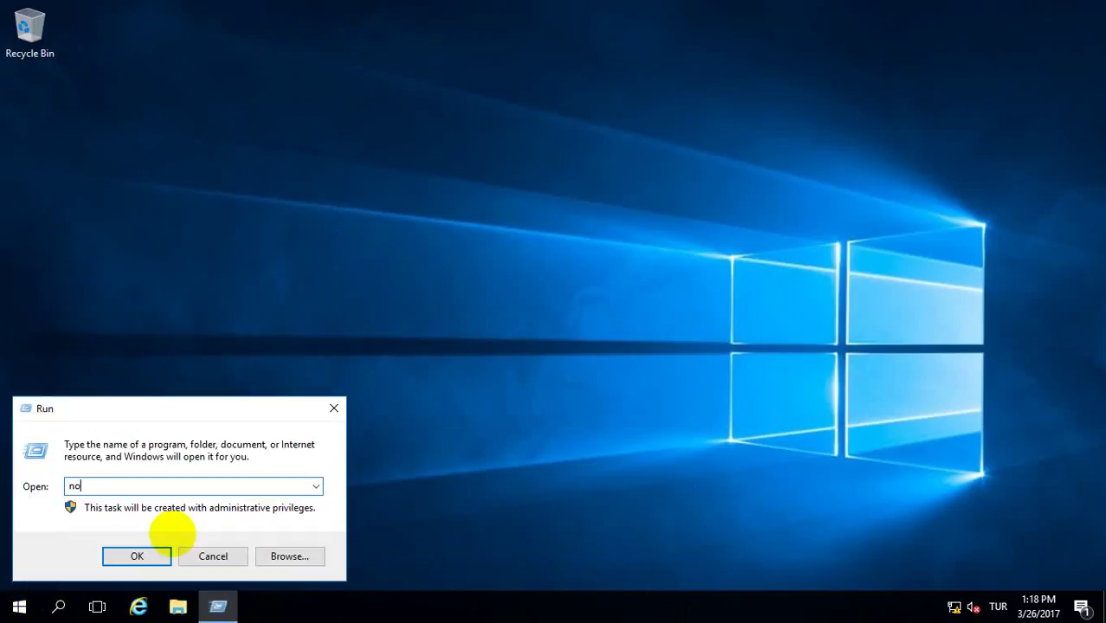
pyautogui.write('tepad')
pyautogui.press('Return')
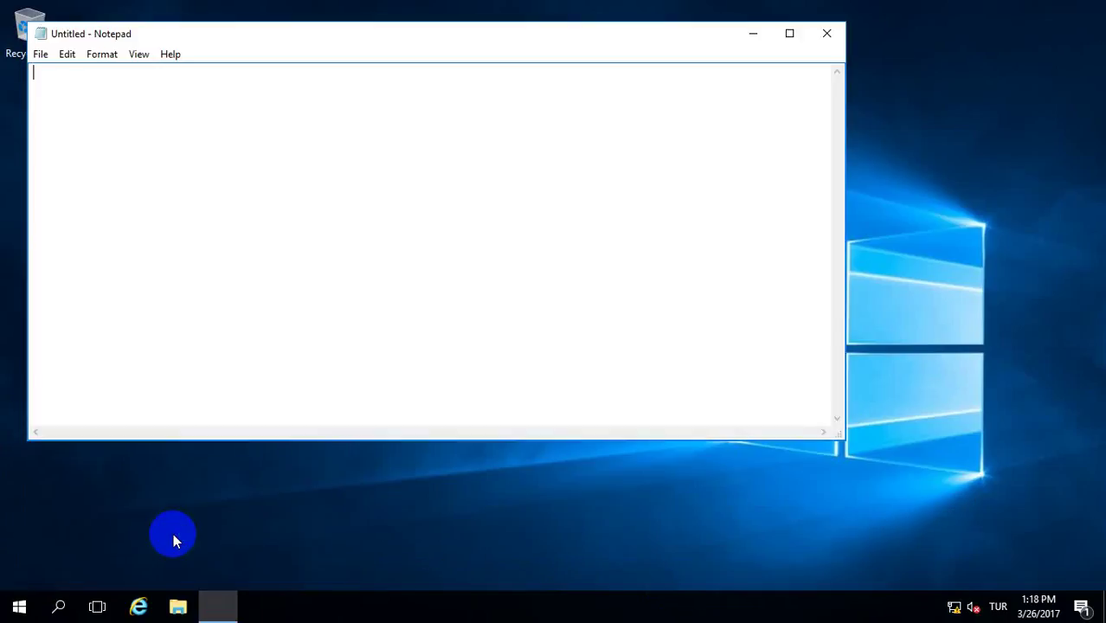
pyautogui.moveTo(346, 22); pyautogui.dragTo(377, 325)
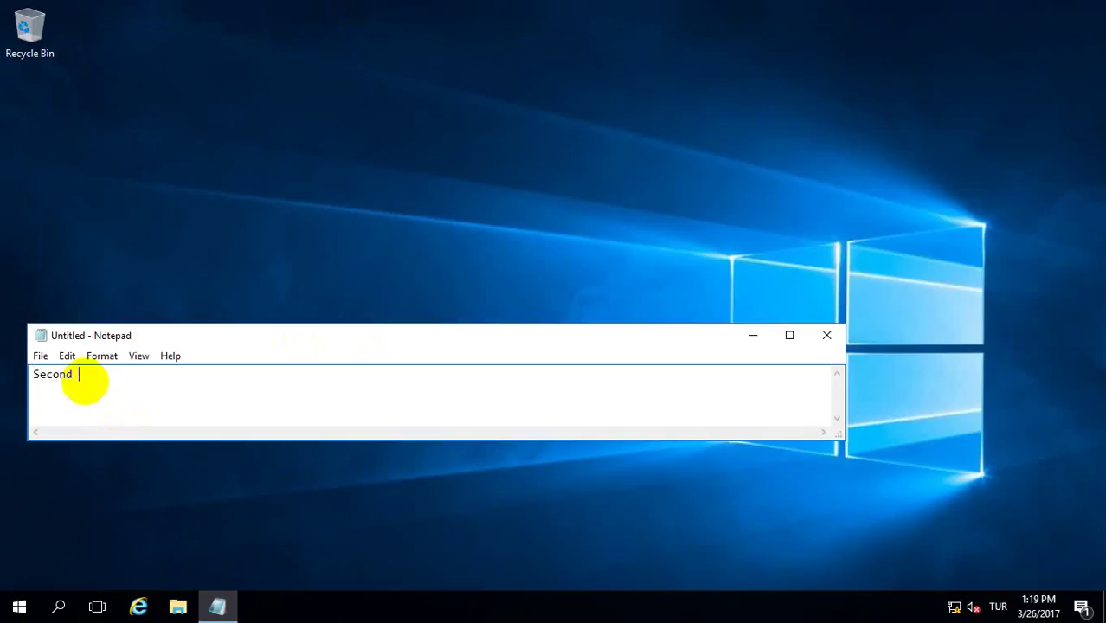
pyautogui.write('omain Controller')
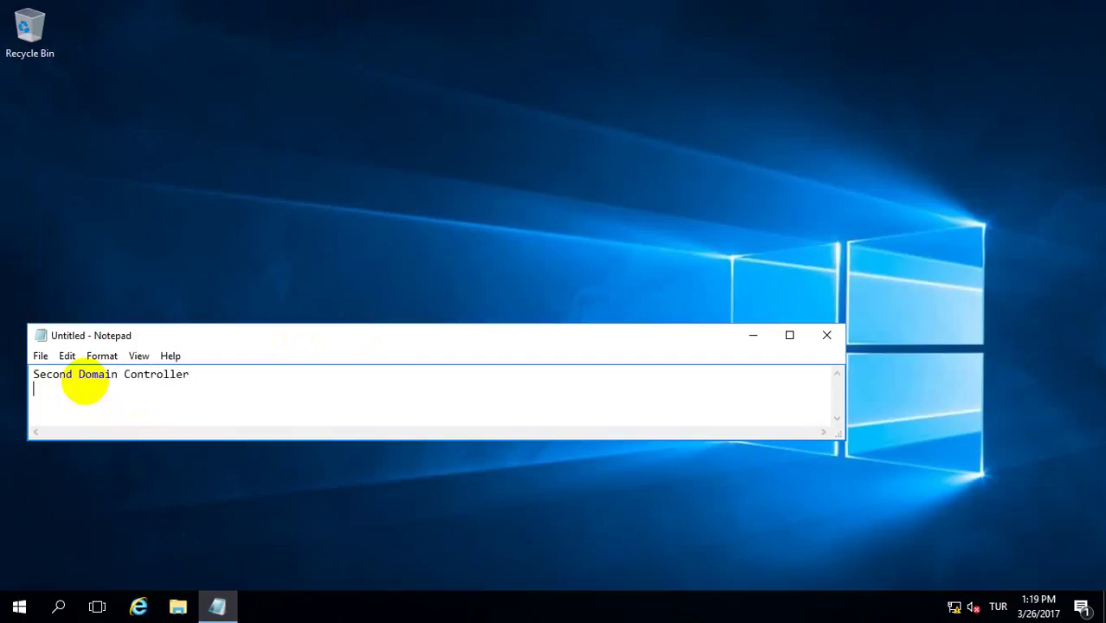
pyautogui.write(' W2016-DC2')
# - Review the Ethernet IPv4 settings (IP 192.168.1.33, DNS 192.168.1.33 and 192.168.1.32) without changing them
pyautogui.rightClick(956, 607)
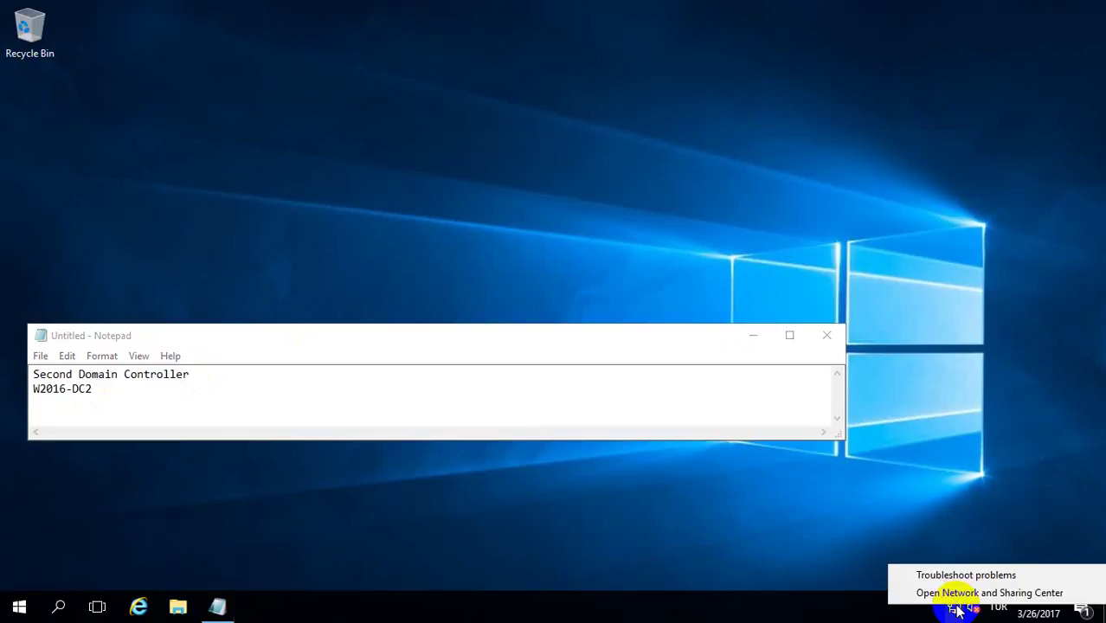
pyautogui.click(935, 593)
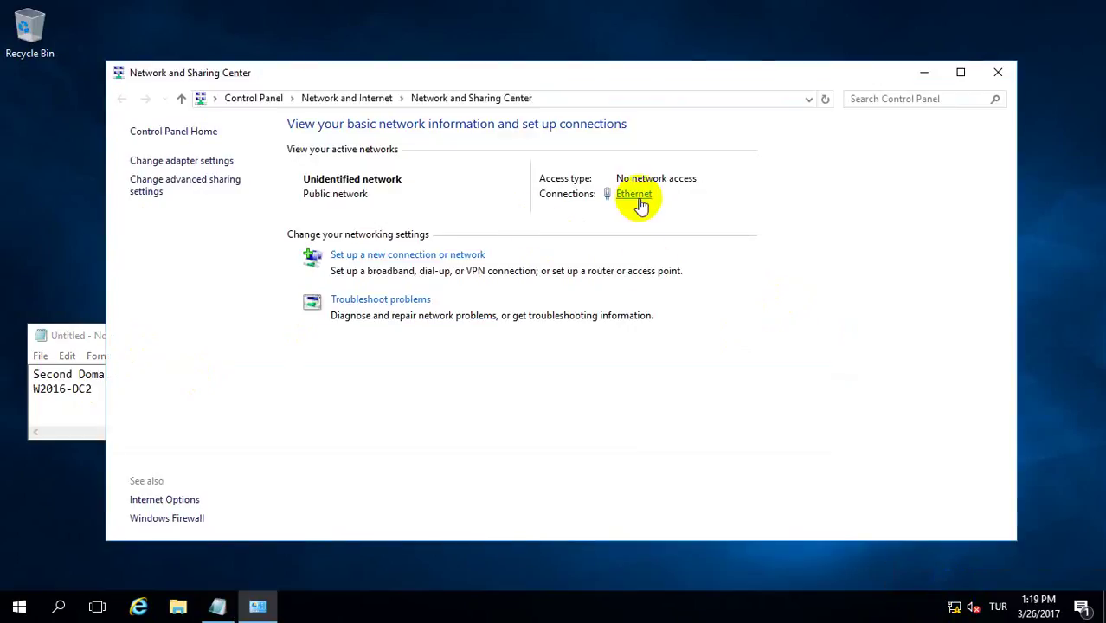
pyautogui.click(637, 199)
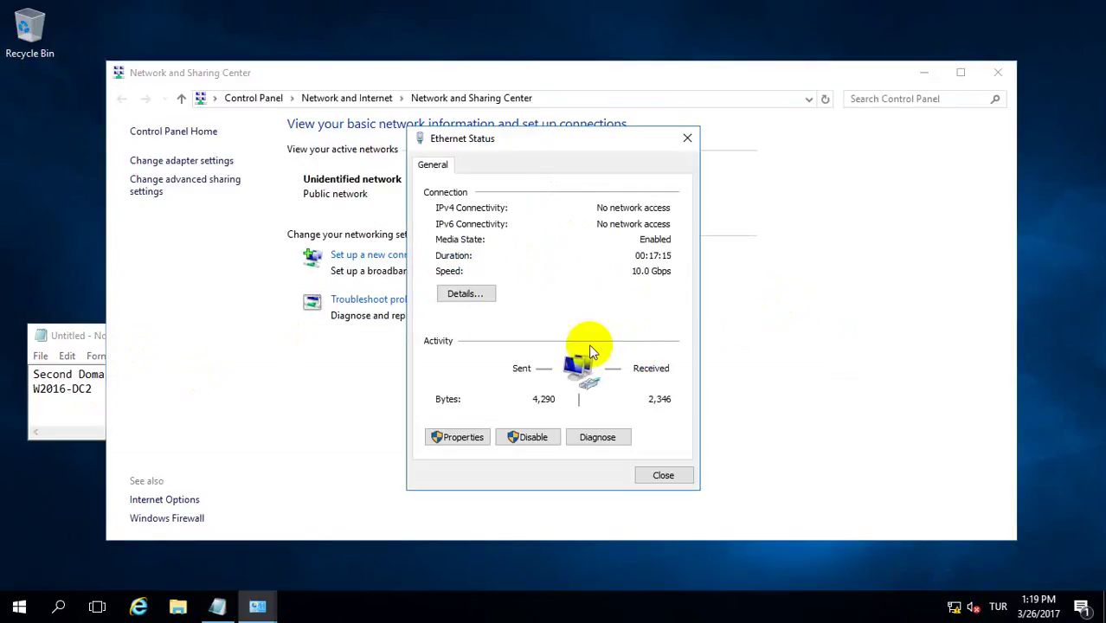
pyautogui.click(454, 435)
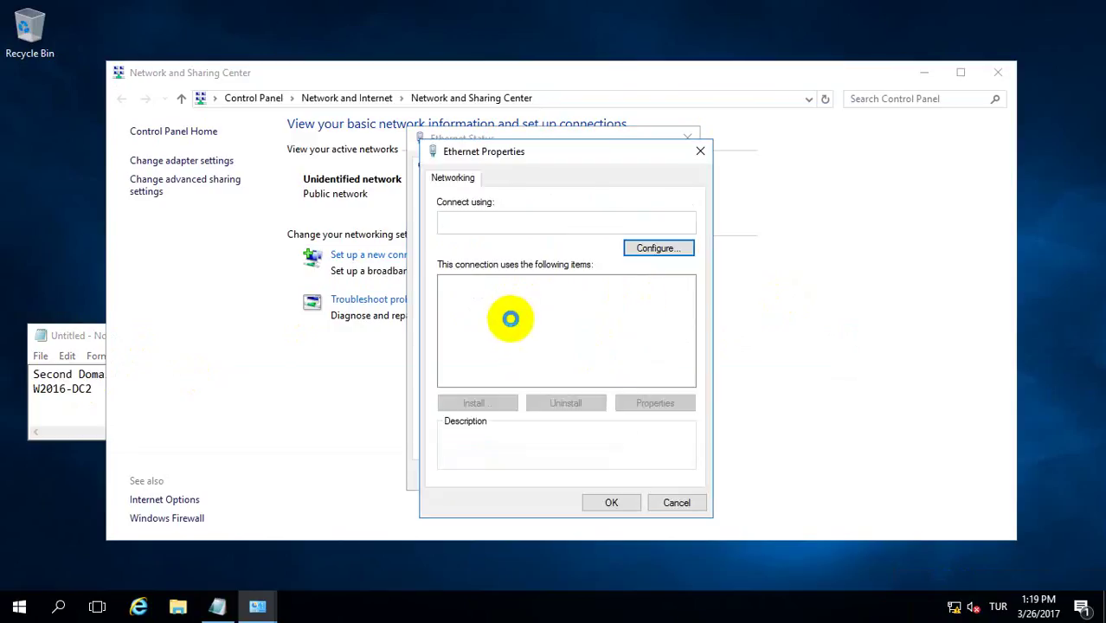
pyautogui.scroll(-1, 573, 320)
pyautogui.click(575, 298)
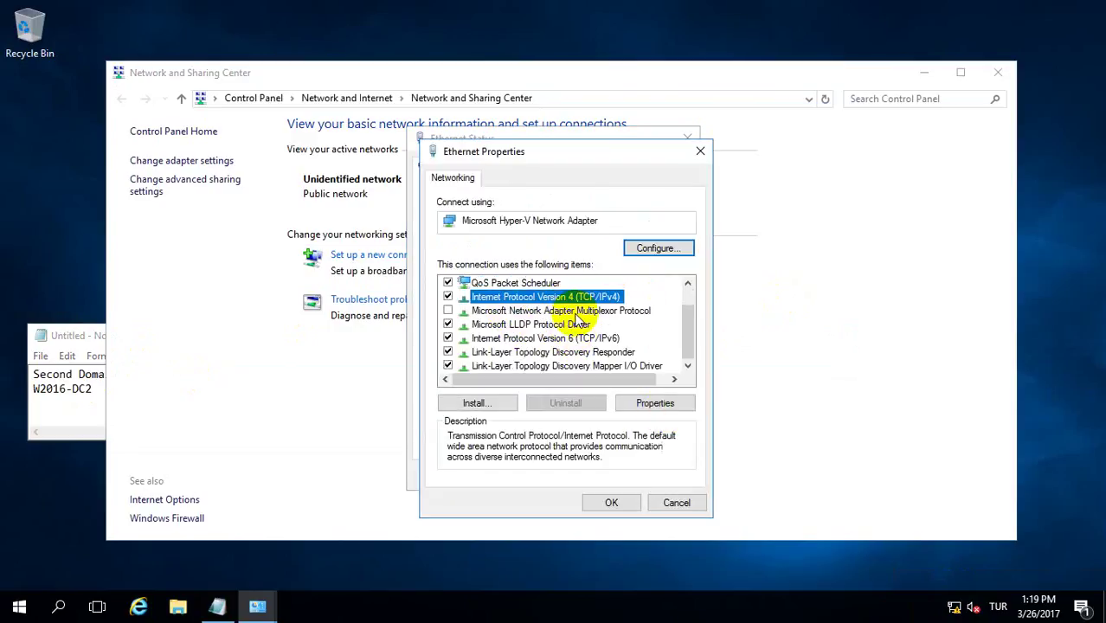
pyautogui.click(655, 402)
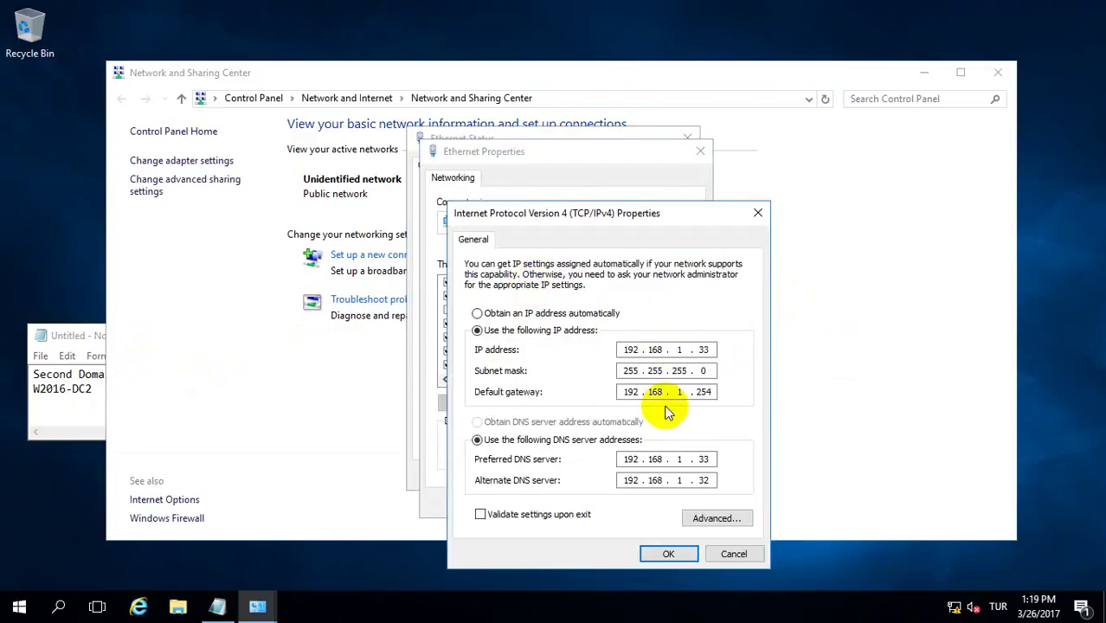
pyautogui.click(669, 554)
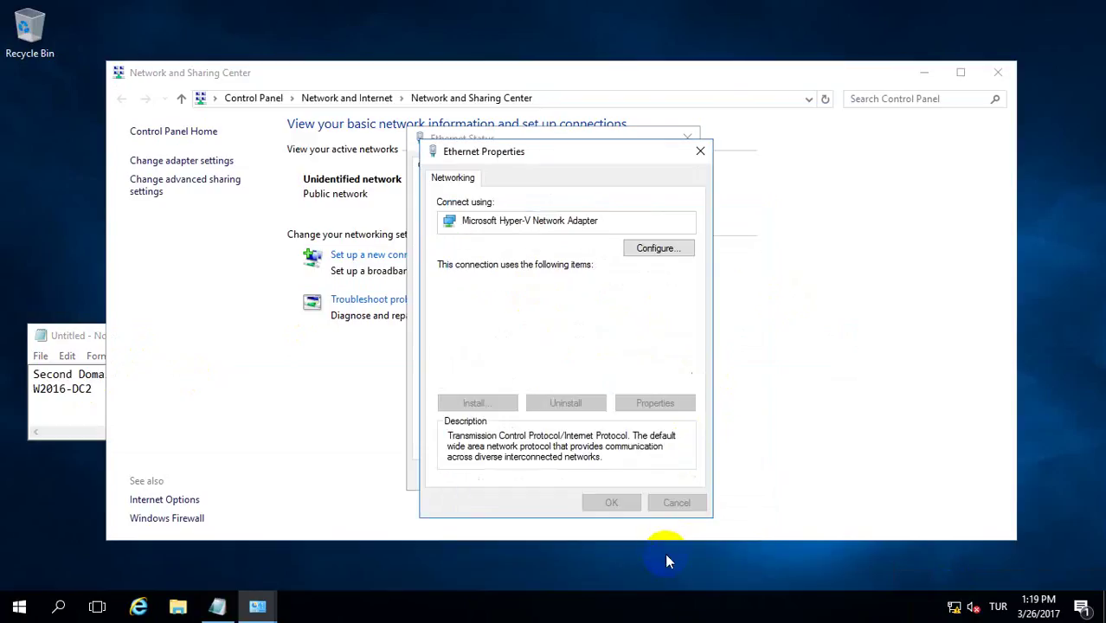
pyautogui.click(606, 502)
pyautogui.click(644, 477)
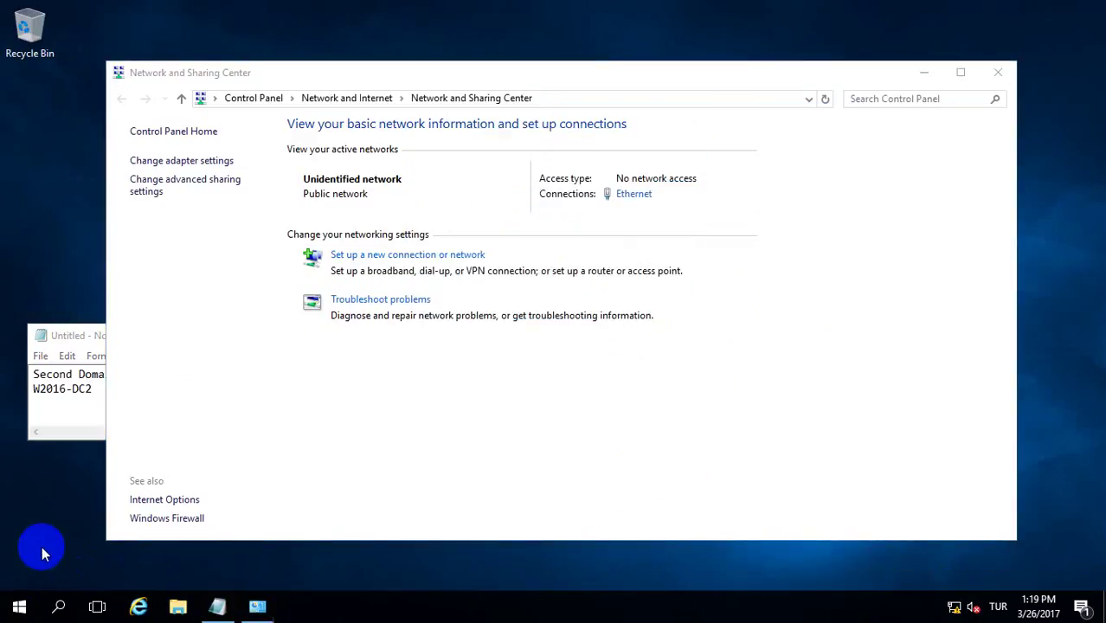
pyautogui.click(19, 606)
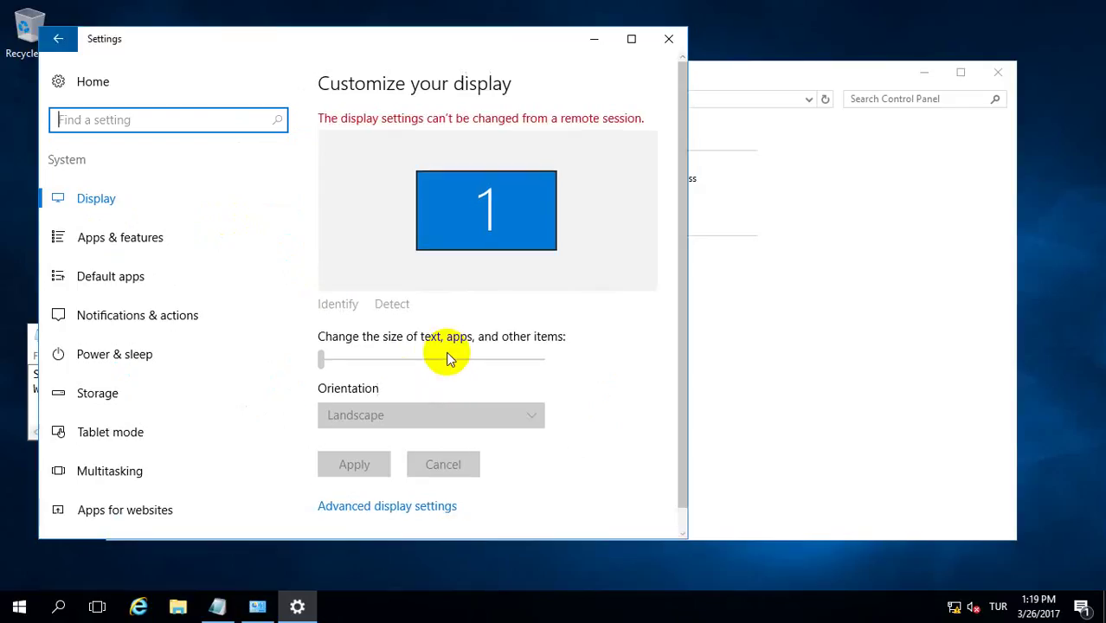
# - Confirm in System Properties that the computer name is W2016-DC2, leaving it unchanged
pyautogui.scroll(-1, 179, 415)
pyautogui.scroll(-1, 177, 432)
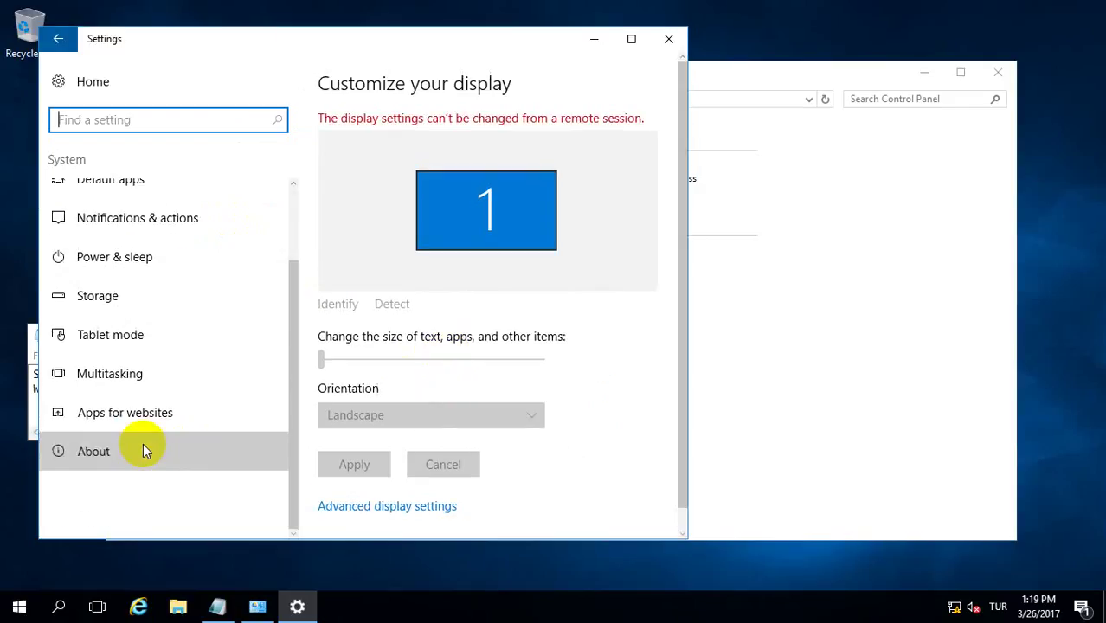
pyautogui.click(142, 443)
pyautogui.scroll(-3, 457, 371)
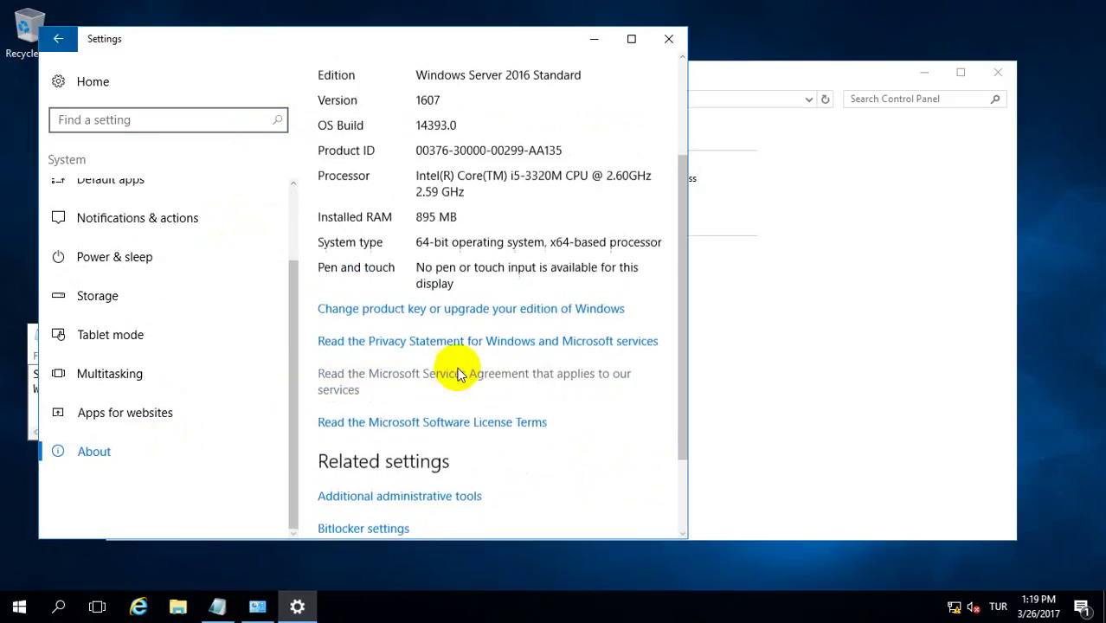
pyautogui.click(338, 484)
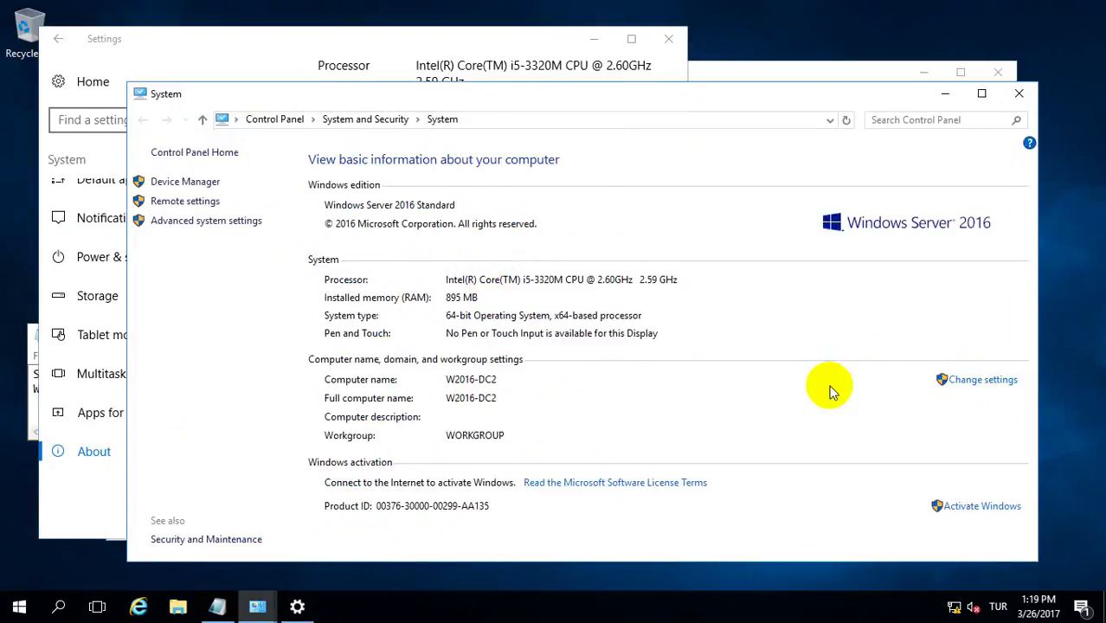
pyautogui.click(971, 386)
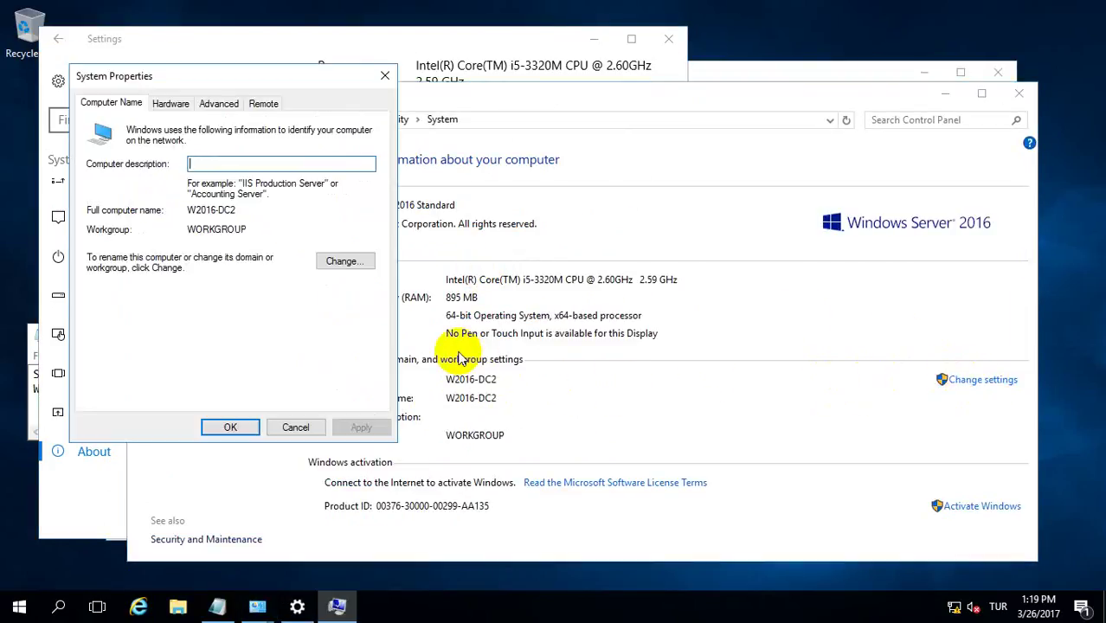
pyautogui.click(330, 258)
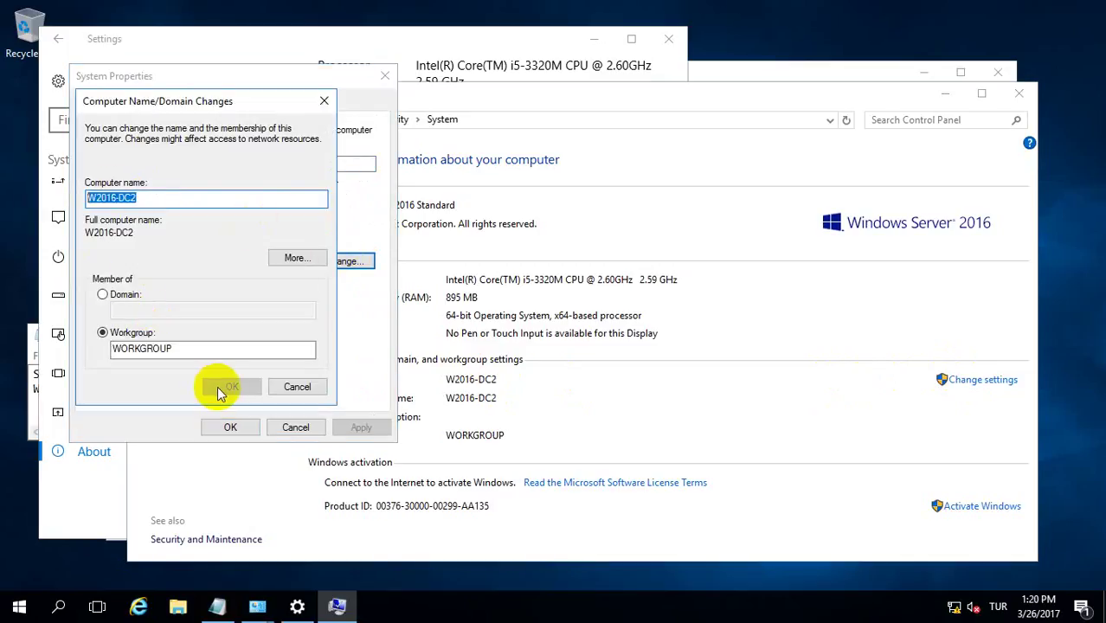
pyautogui.click(296, 387)
pyautogui.click(295, 427)
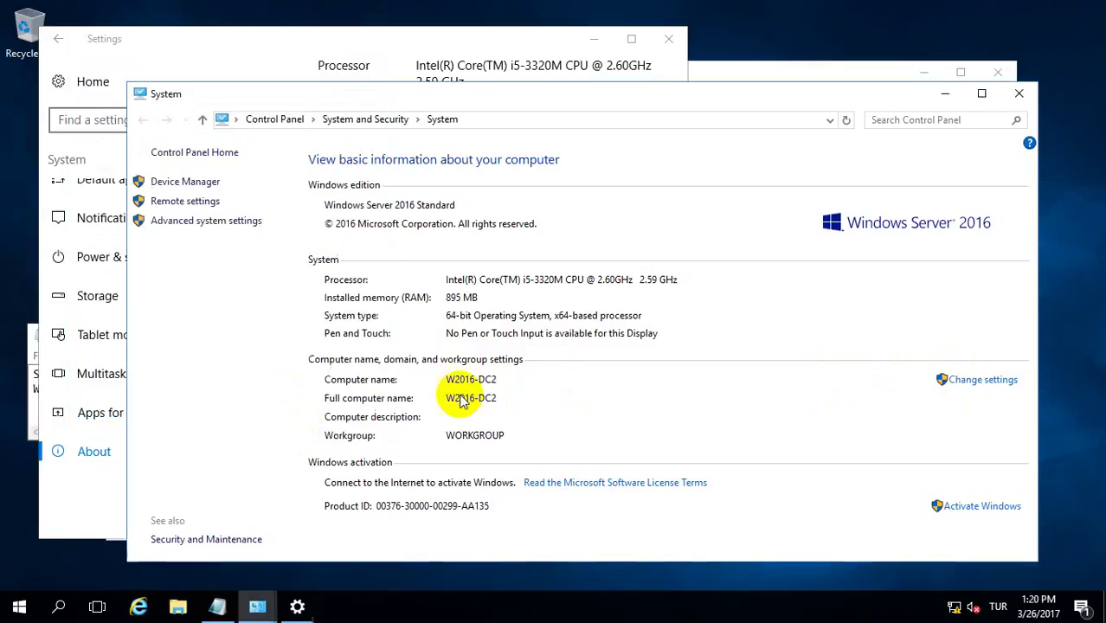
# - Close the System, Settings and Network and Sharing Center windows
pyautogui.click(1018, 93)
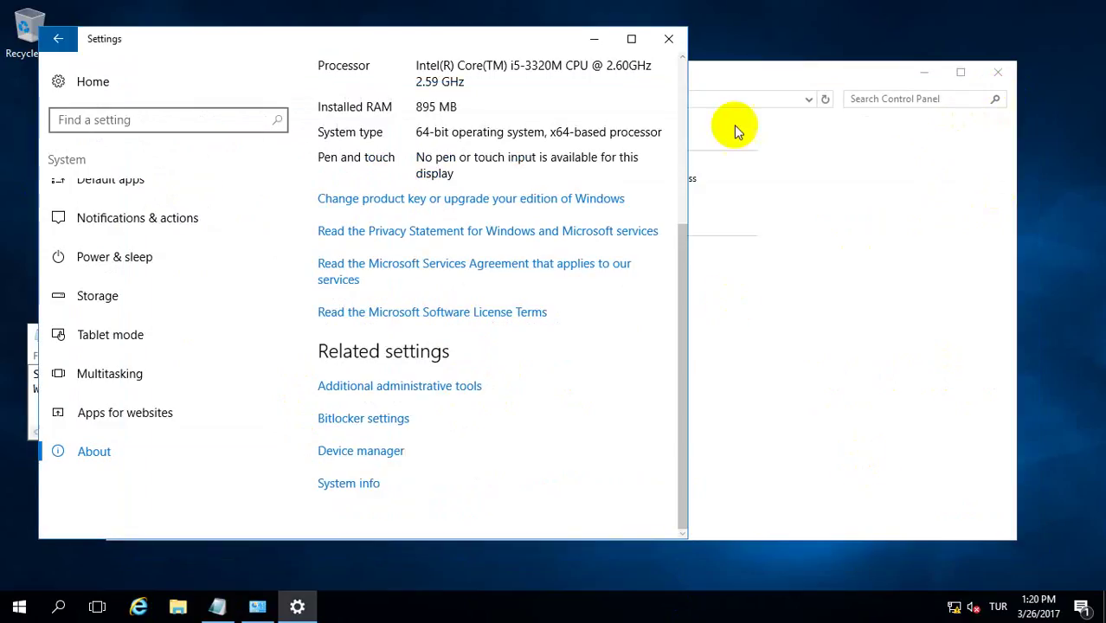
pyautogui.click(668, 38)
pyautogui.click(999, 72)
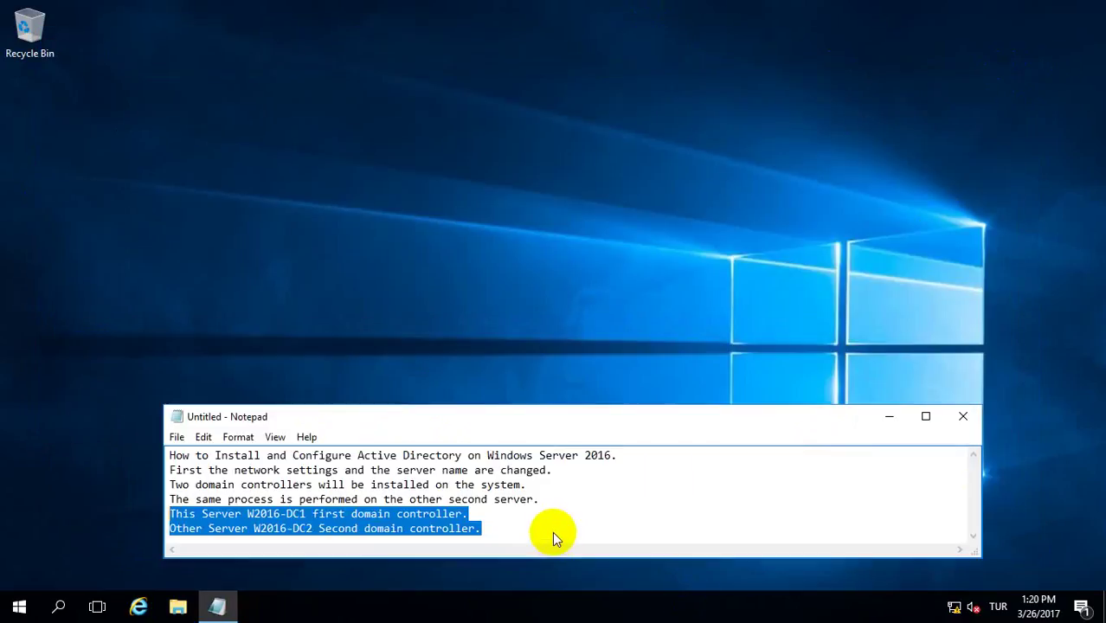
# - Append the closing line 'Let's start now' at the end of the notes
pyautogui.click(554, 532)
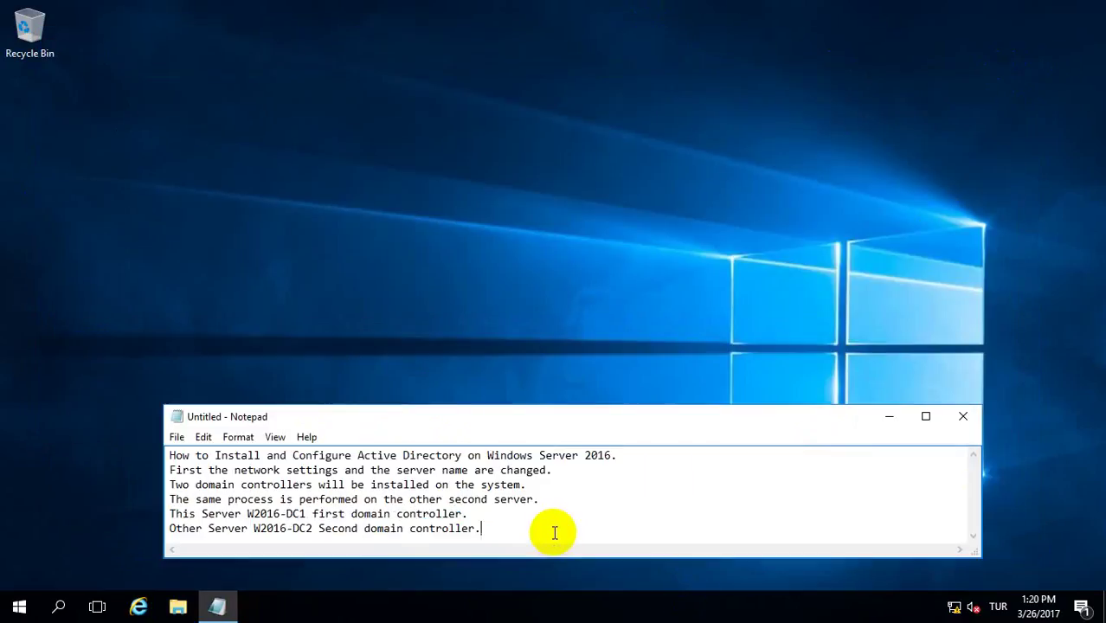
pyautogui.press('Return')
pyautogui.write("Let's s")
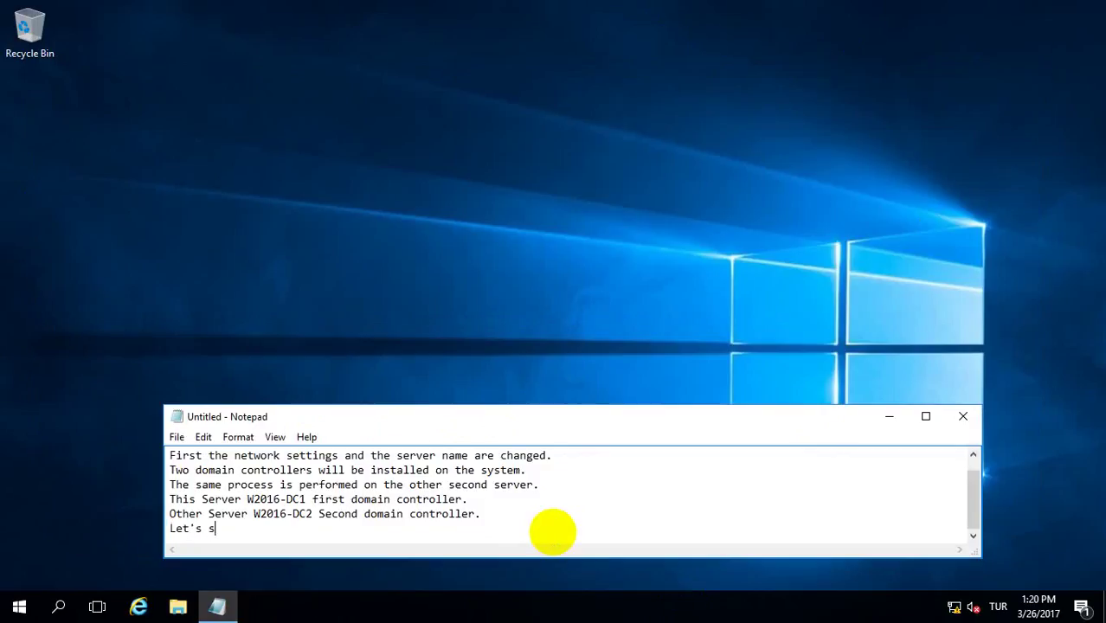
pyautogui.write('tart now')
pyautogui.click(484, 321)
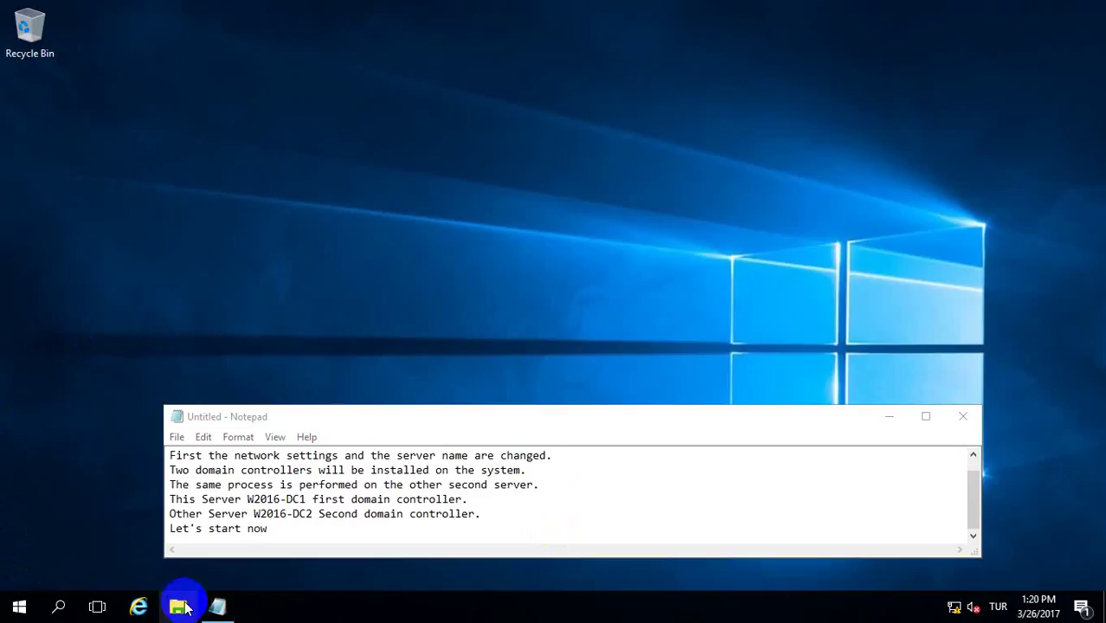
# - Launch Server Manager, dismiss the data-collection notice, and open the Add Roles and Features wizard
pyautogui.click(19, 608)
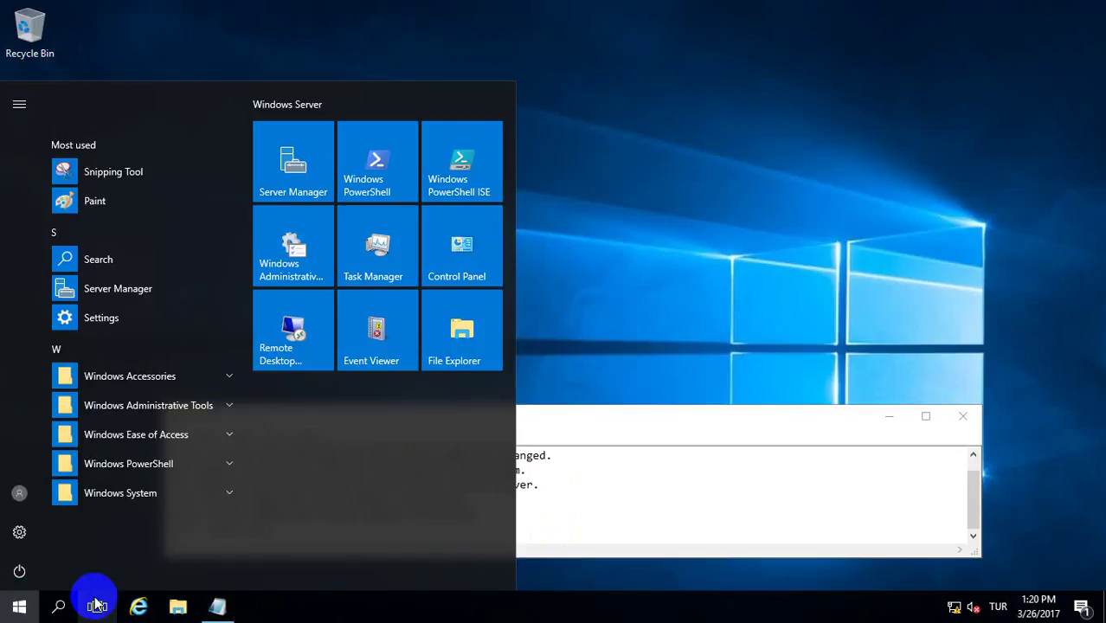
pyautogui.click(98, 288)
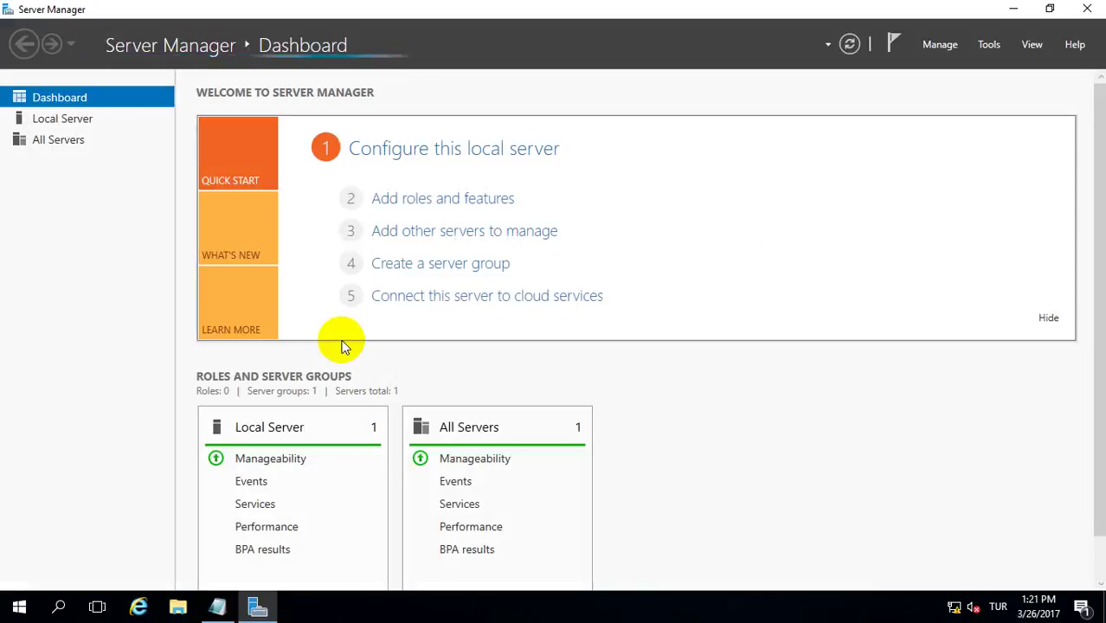
pyautogui.click(442, 198)
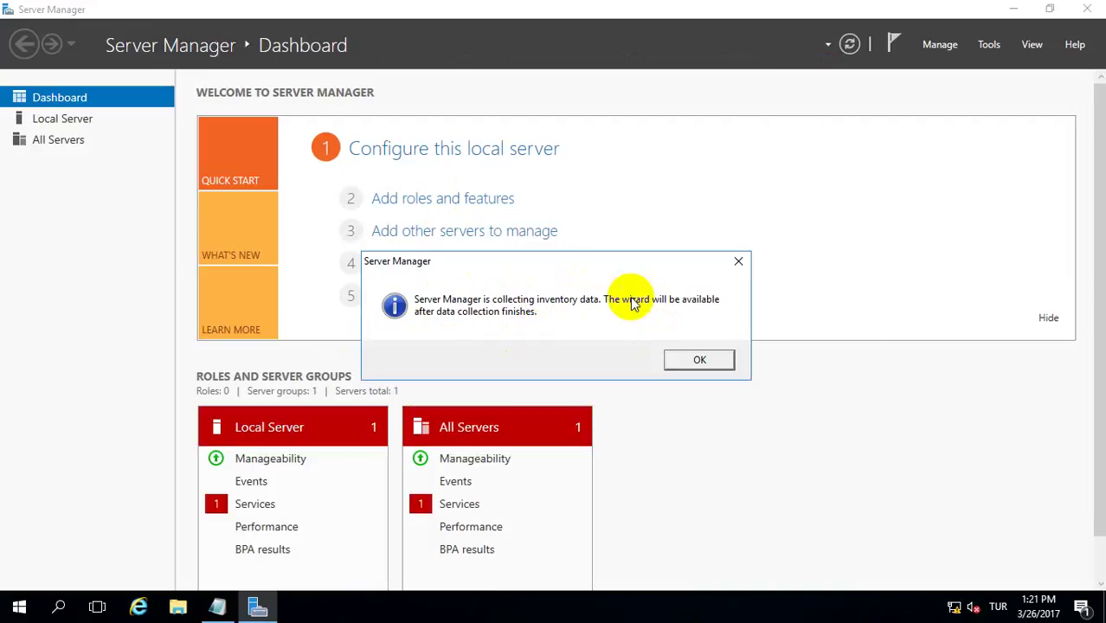
pyautogui.click(667, 358)
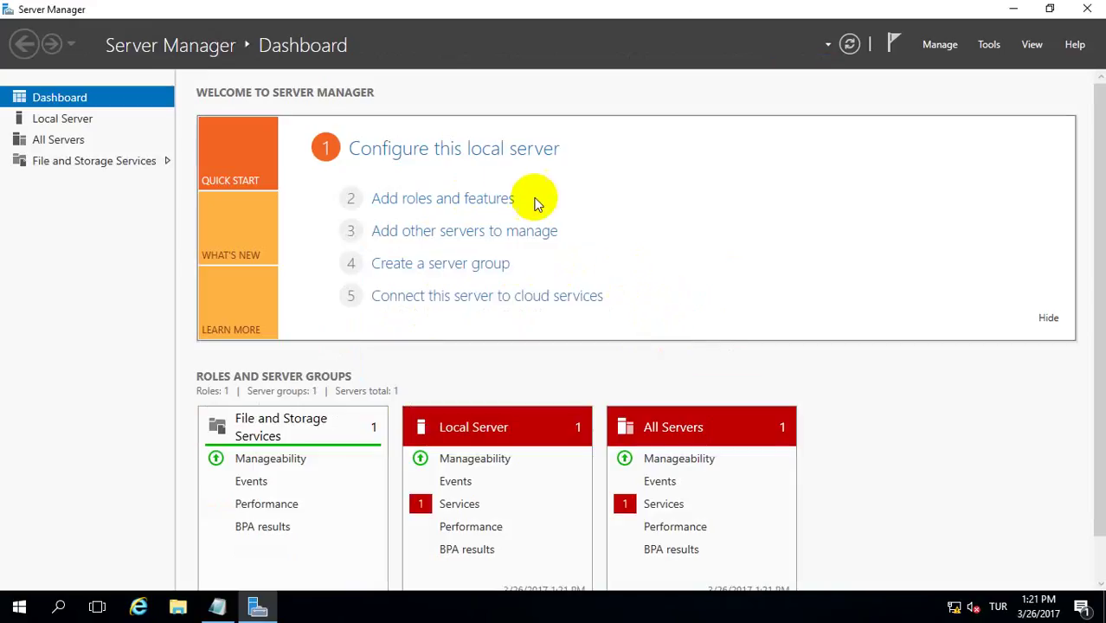
pyautogui.click(479, 208)
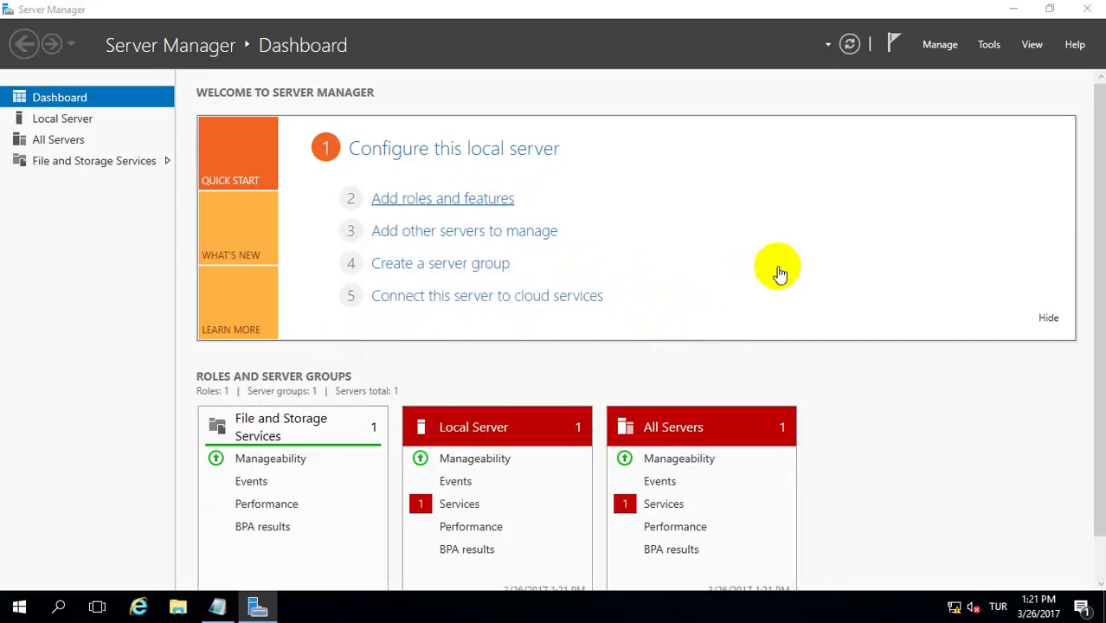
pyautogui.moveTo(358, 128); pyautogui.dragTo(386, 125)
# - Select the Active Directory Domain Services role with its management tools for W2016-DC1
pyautogui.click(568, 539)
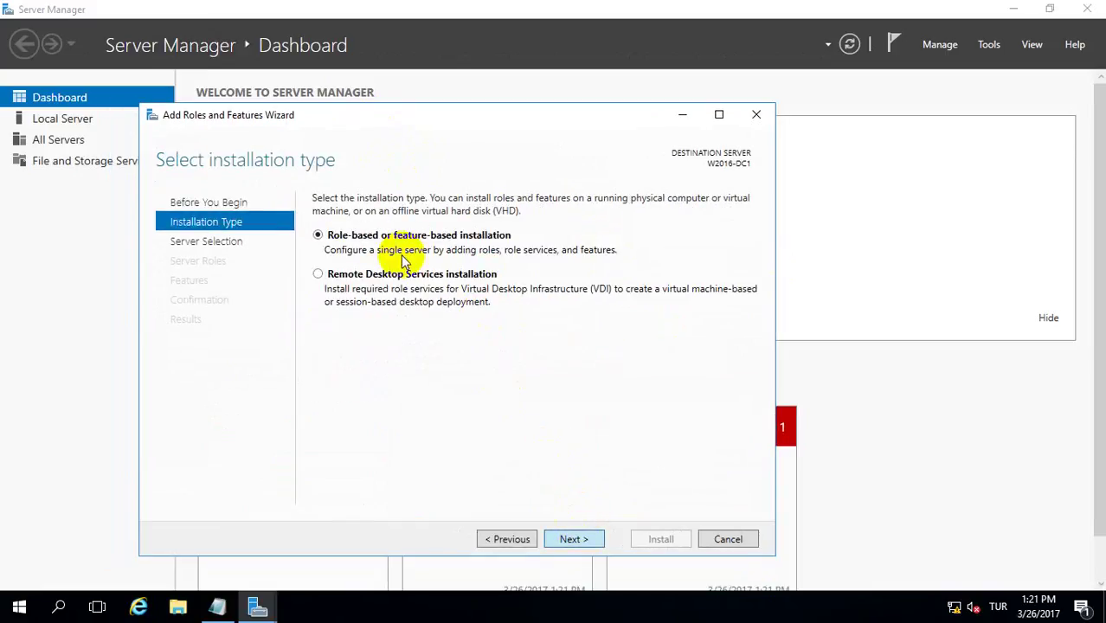
pyautogui.press('Return')
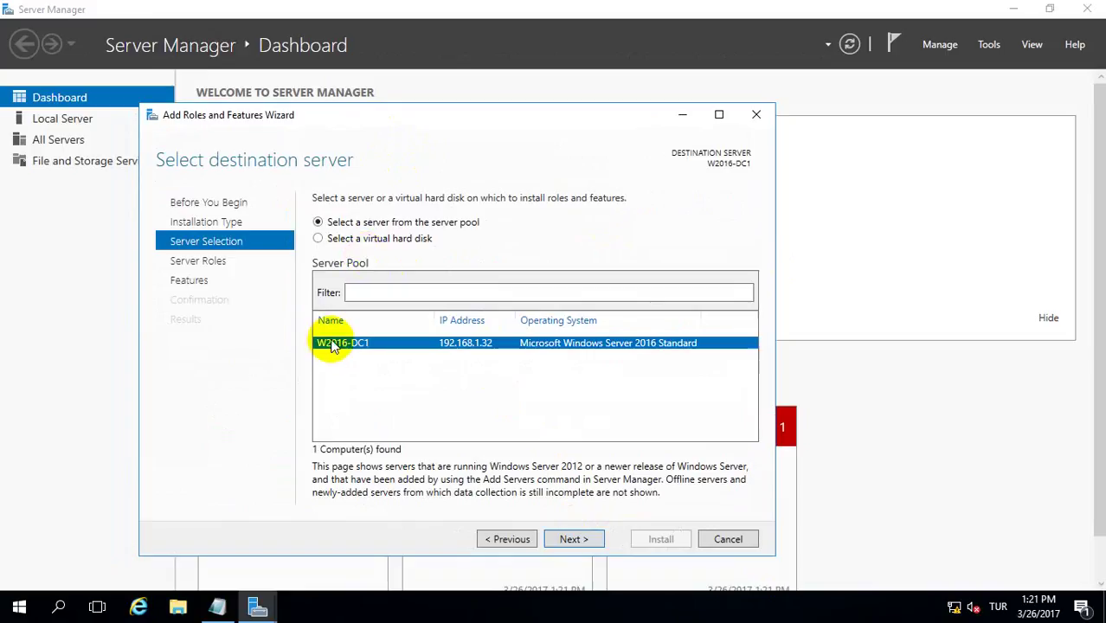
pyautogui.click(568, 539)
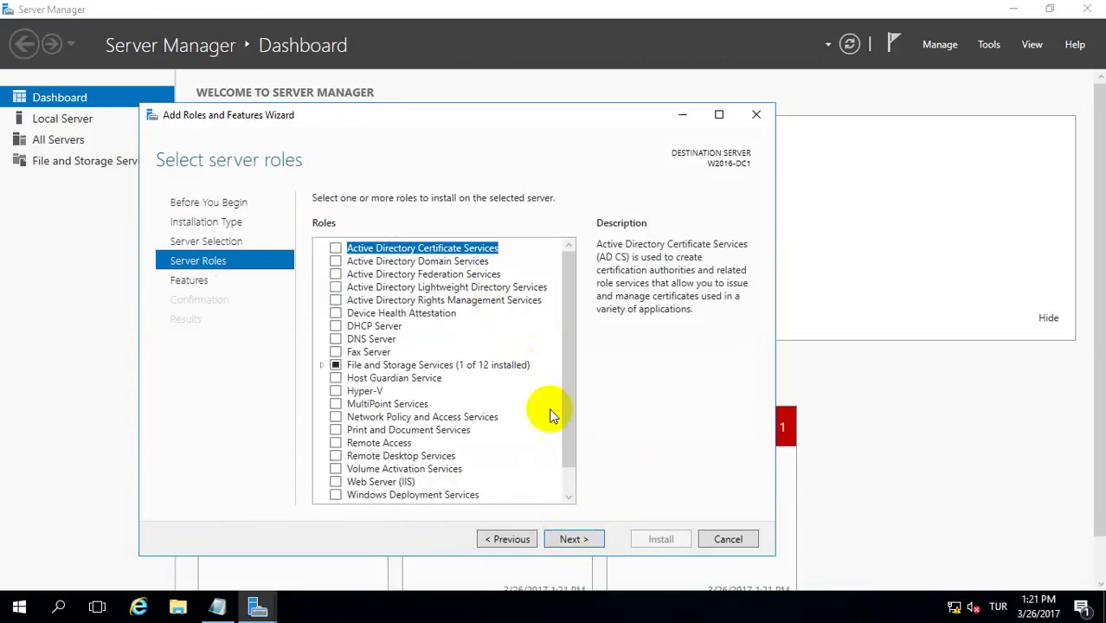
pyautogui.click(336, 260)
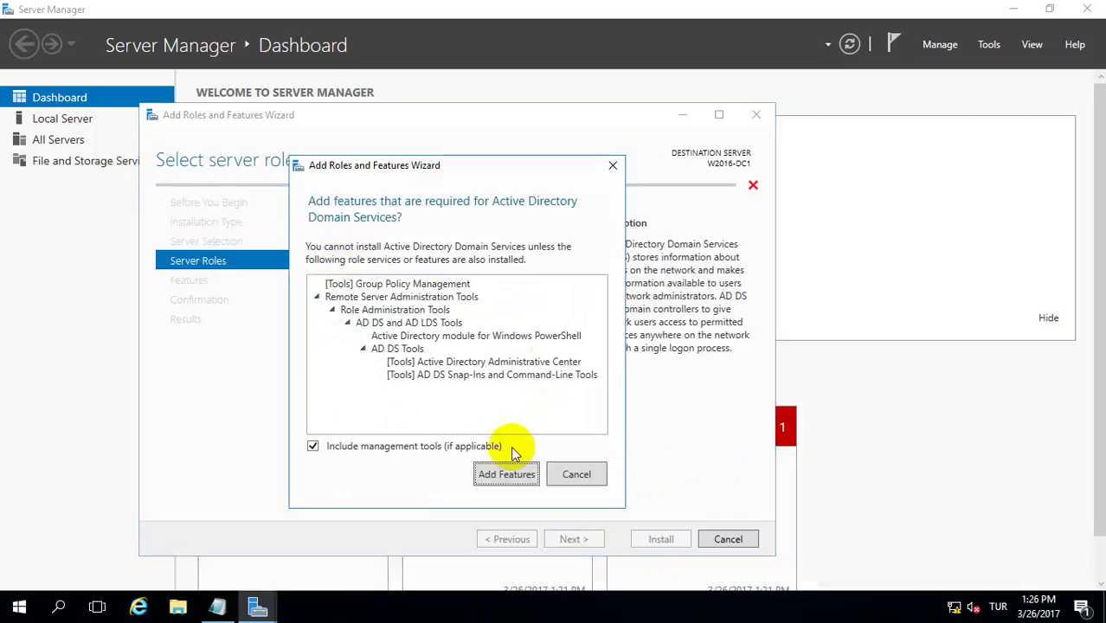
pyautogui.click(507, 475)
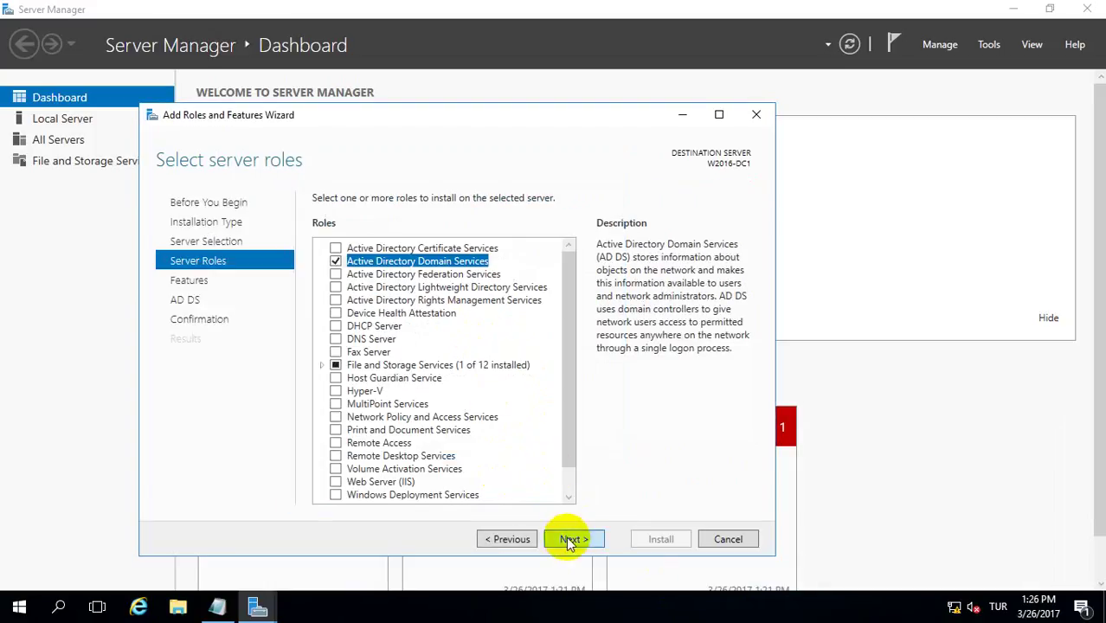
pyautogui.click(569, 539)
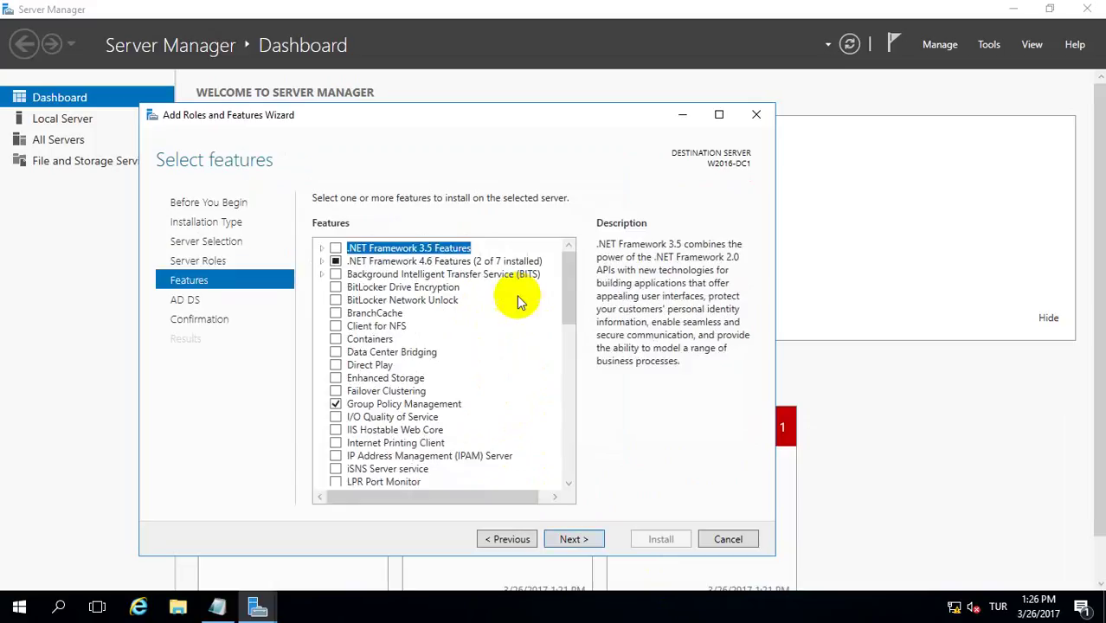
pyautogui.click(564, 538)
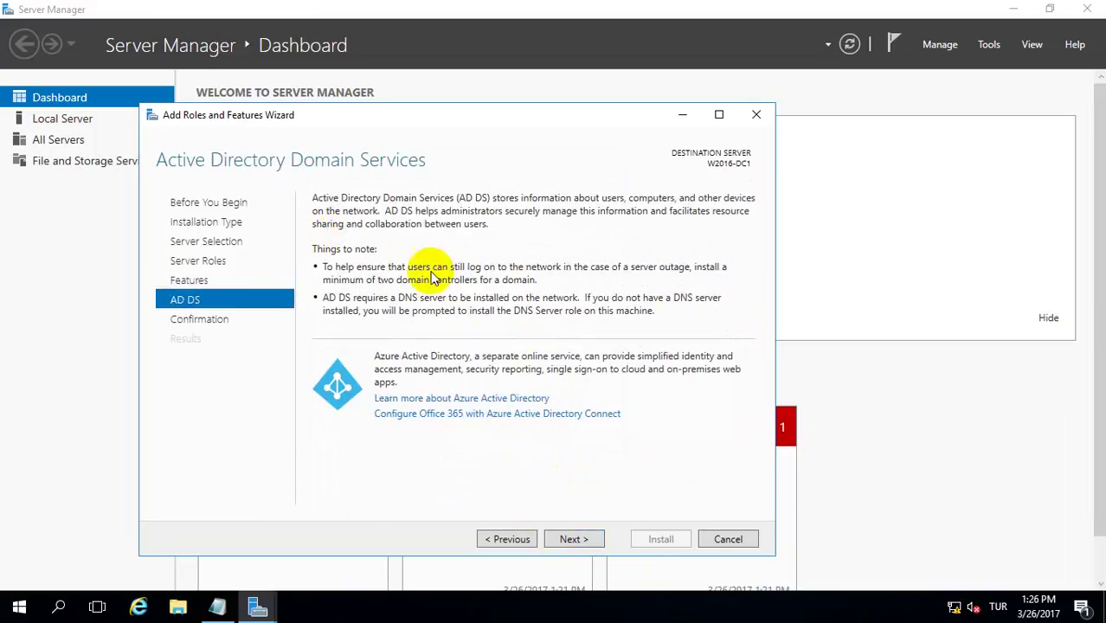
pyautogui.click(568, 535)
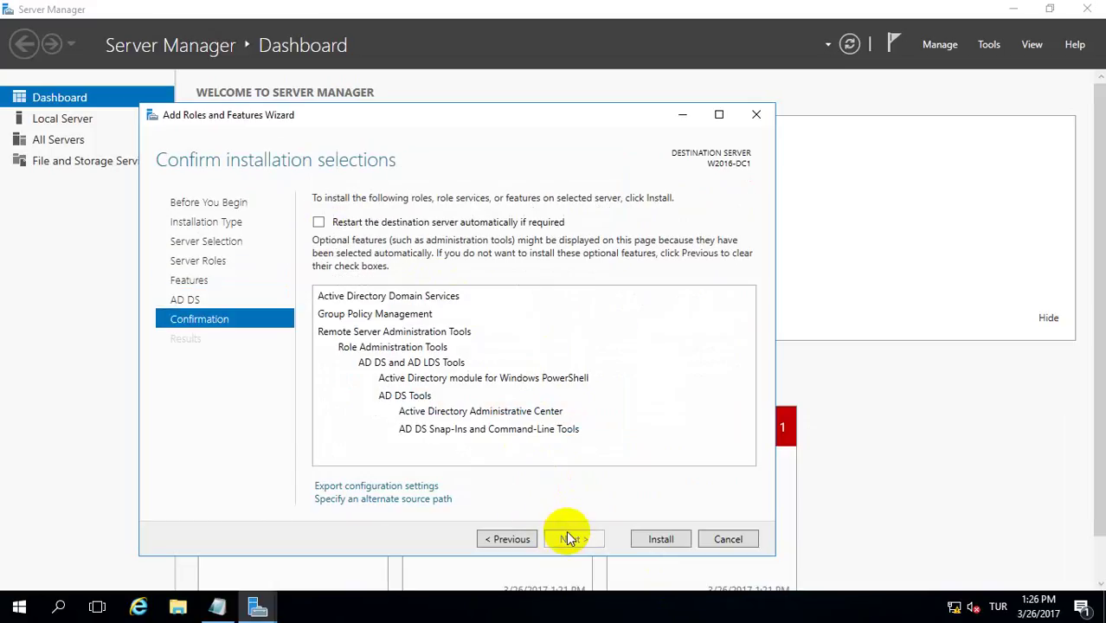
# - Allow automatic restarts, install the role, and view the post-deployment configuration notification
pyautogui.click(318, 223)
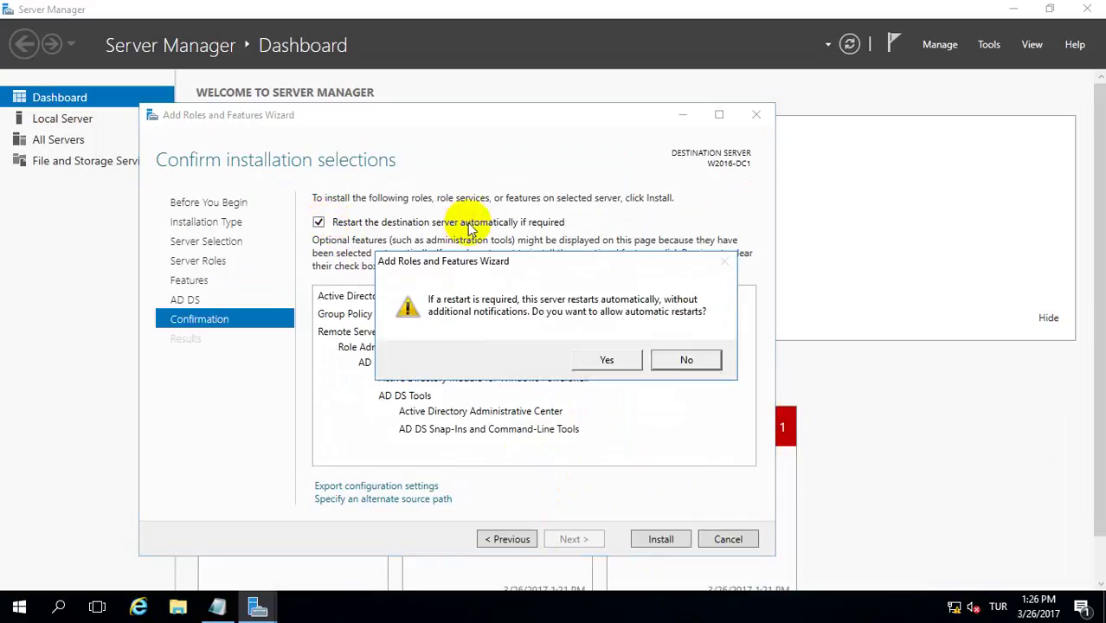
pyautogui.click(605, 360)
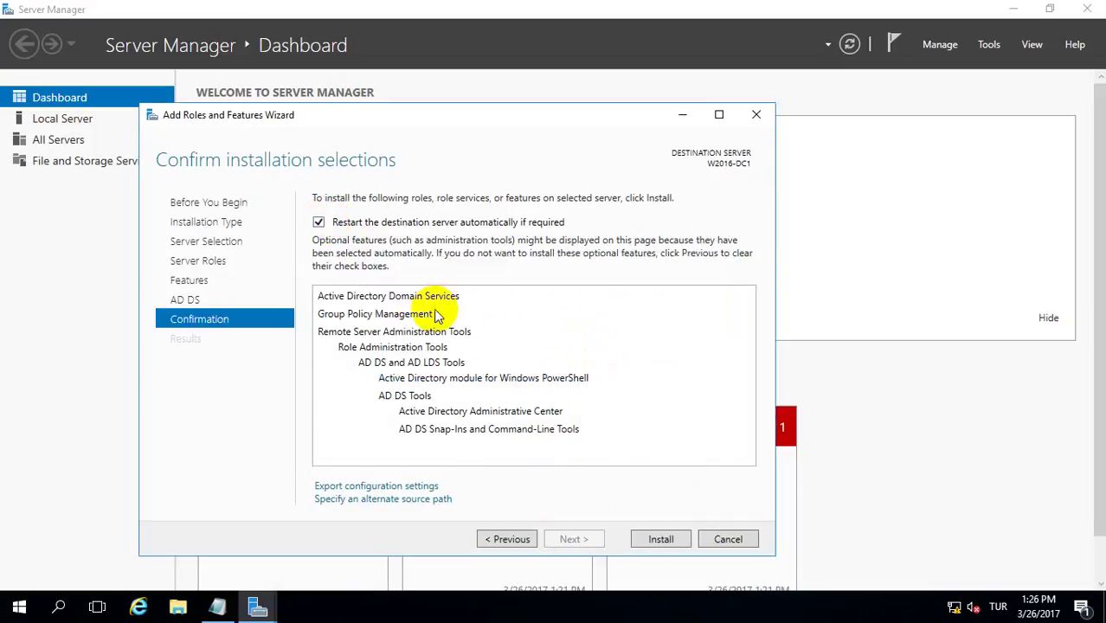
pyautogui.click(658, 539)
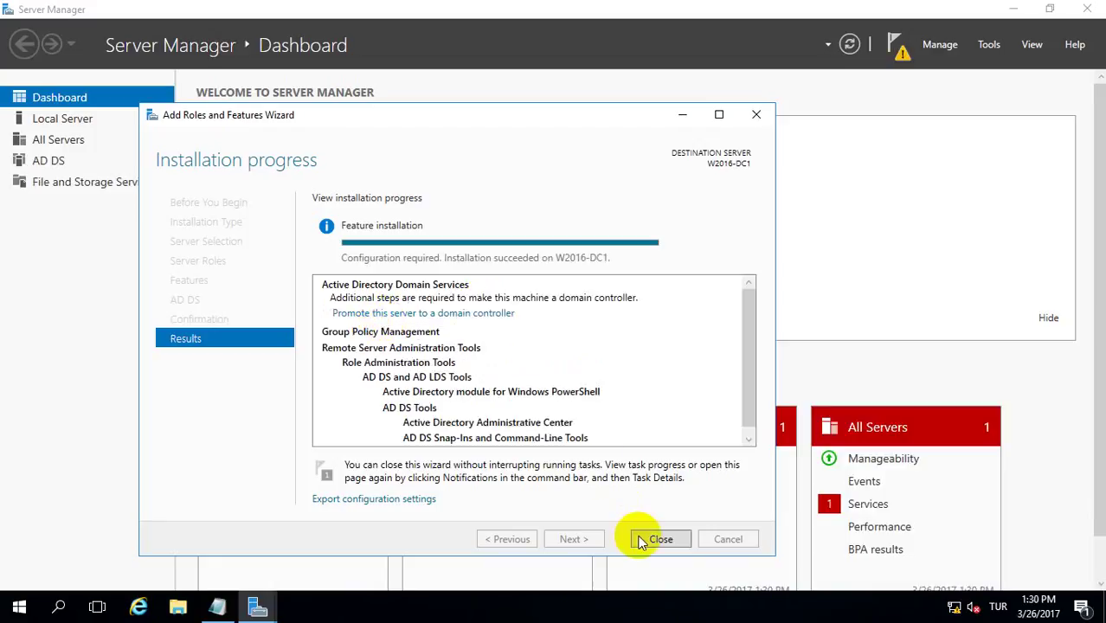
pyautogui.click(649, 537)
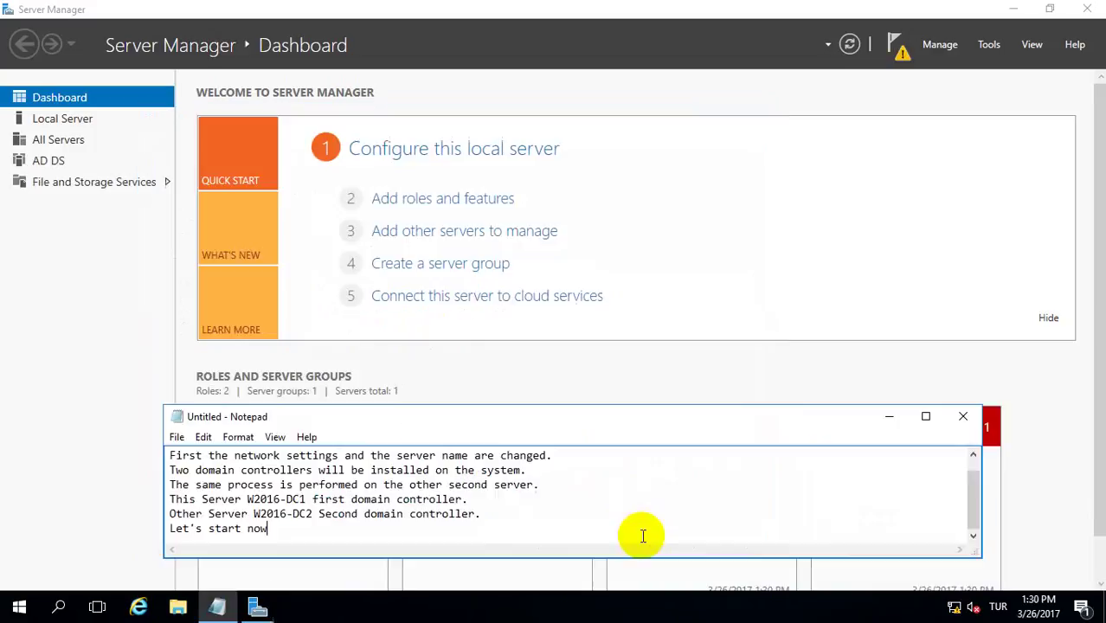
pyautogui.click(785, 228)
pyautogui.click(897, 45)
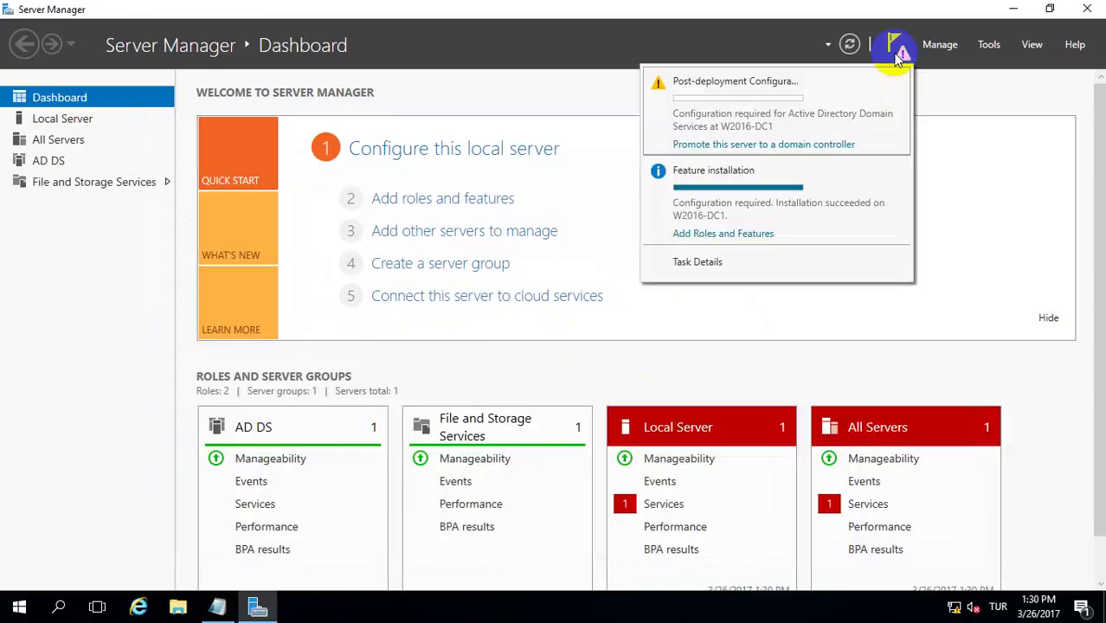
# - Choose Add a new forest with root domain company.local and continue to Domain Controller Options
pyautogui.click(719, 146)
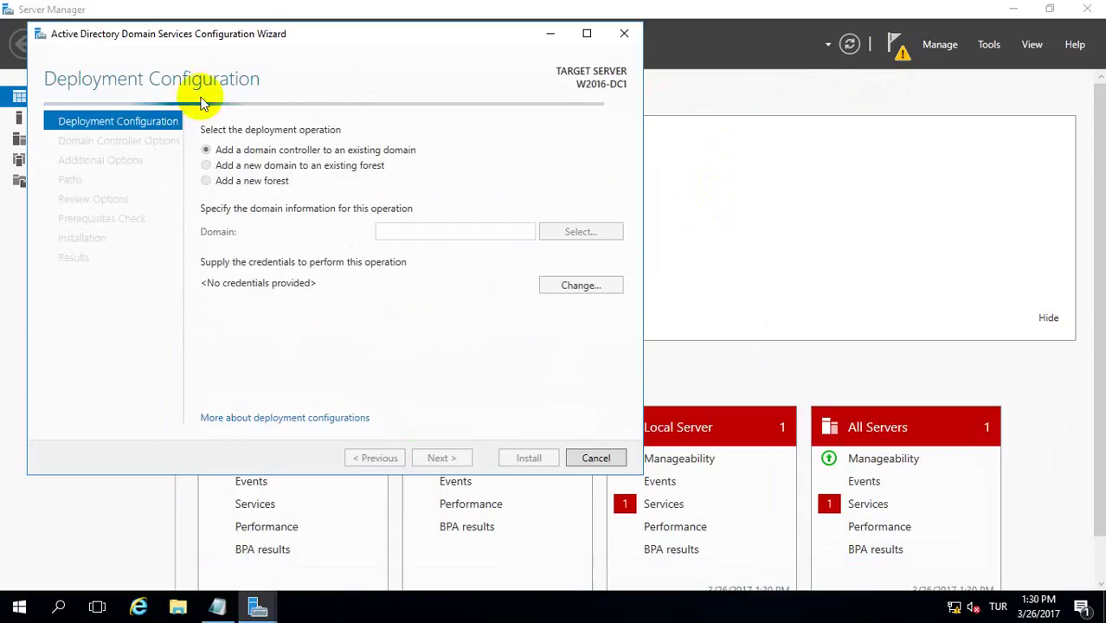
pyautogui.moveTo(234, 36); pyautogui.dragTo(367, 51)
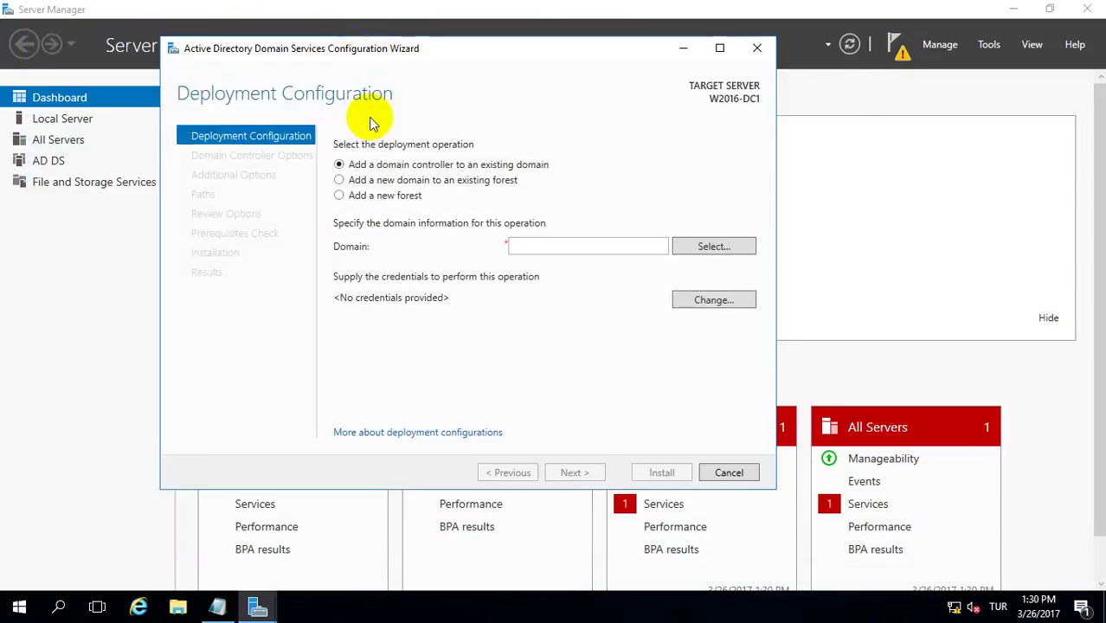
pyautogui.click(366, 198)
pyautogui.click(530, 247)
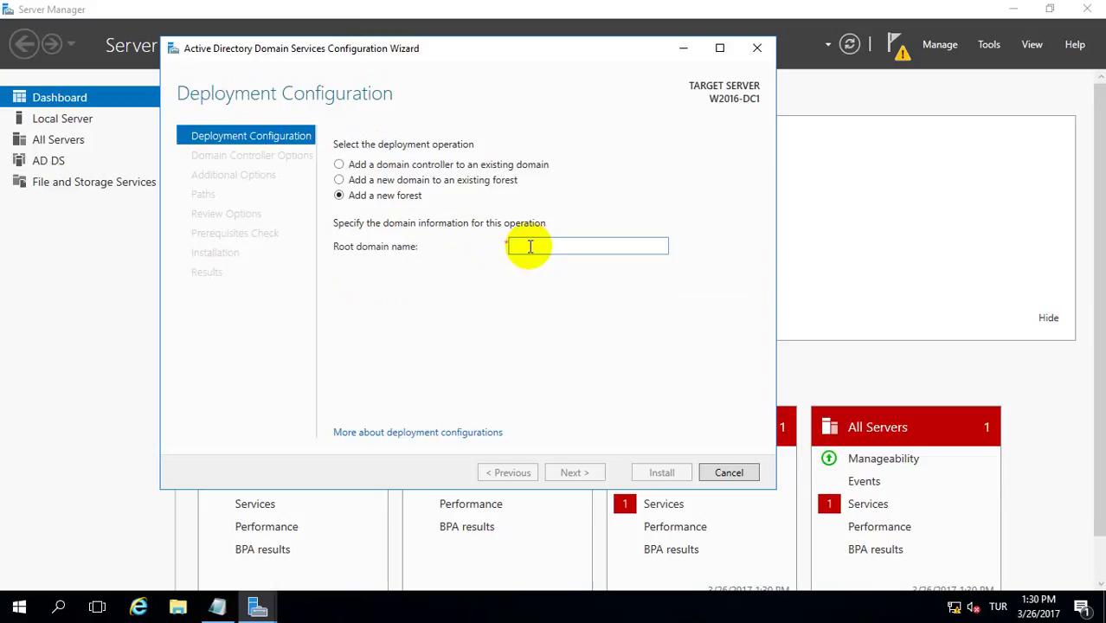
pyautogui.write('company.local')
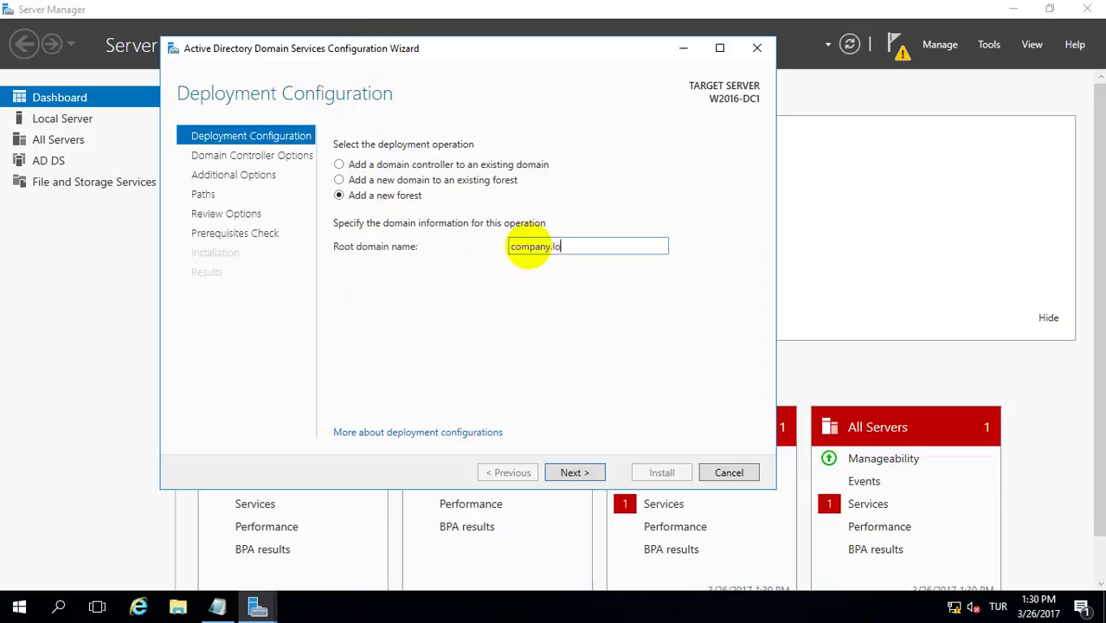
pyautogui.click(365, 197)
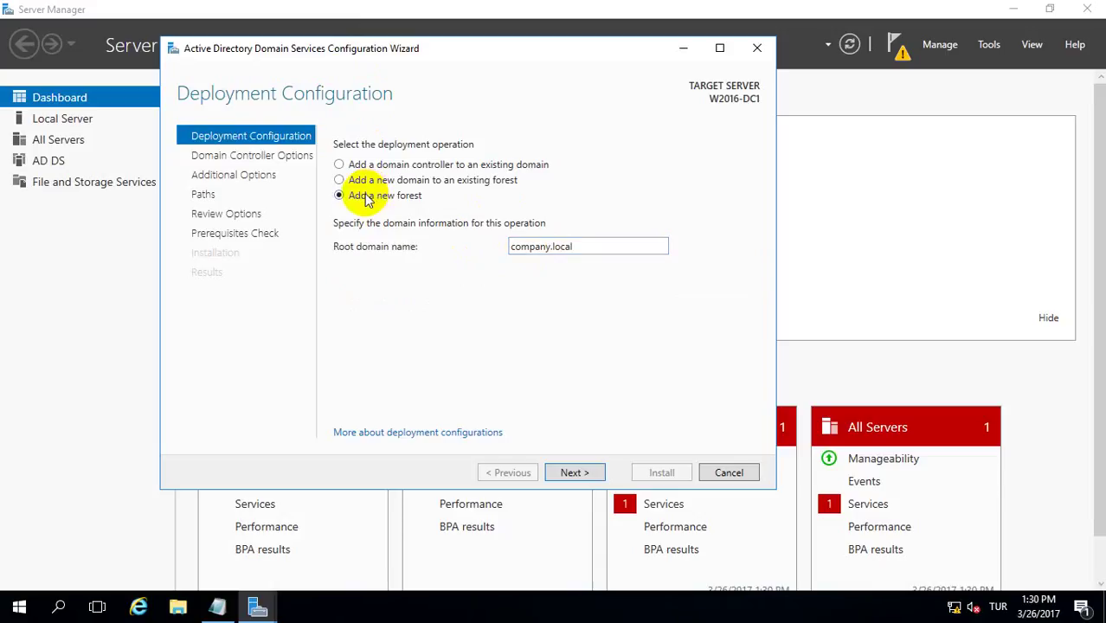
pyautogui.click(569, 473)
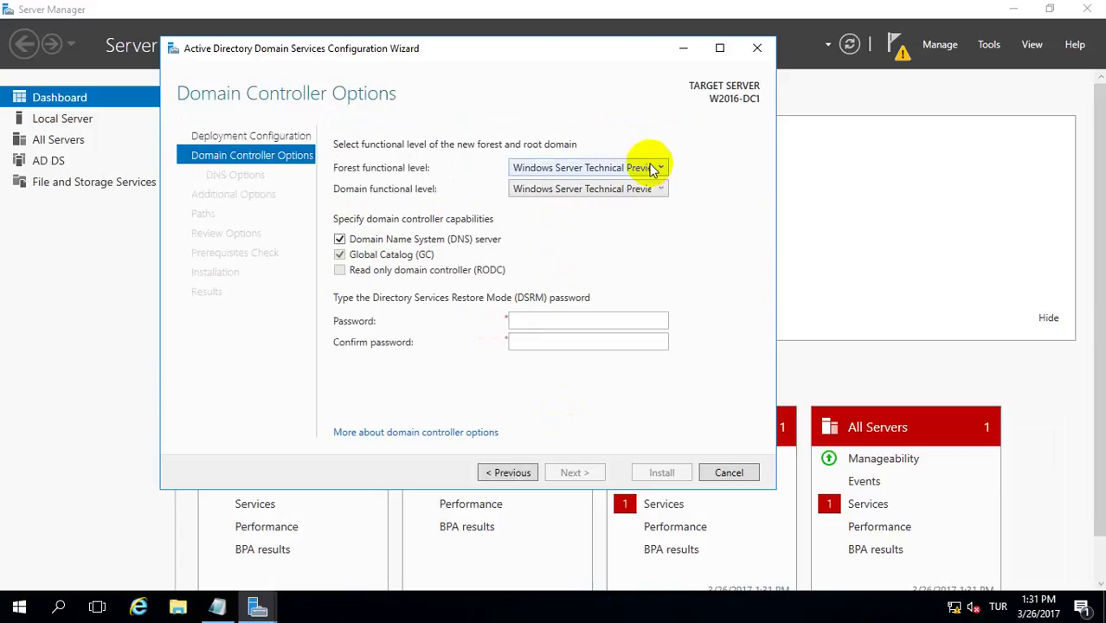
# - Keep the forest functional level at Windows Server Technical Preview, then enter and confirm the DSRM password
pyautogui.click(654, 169)
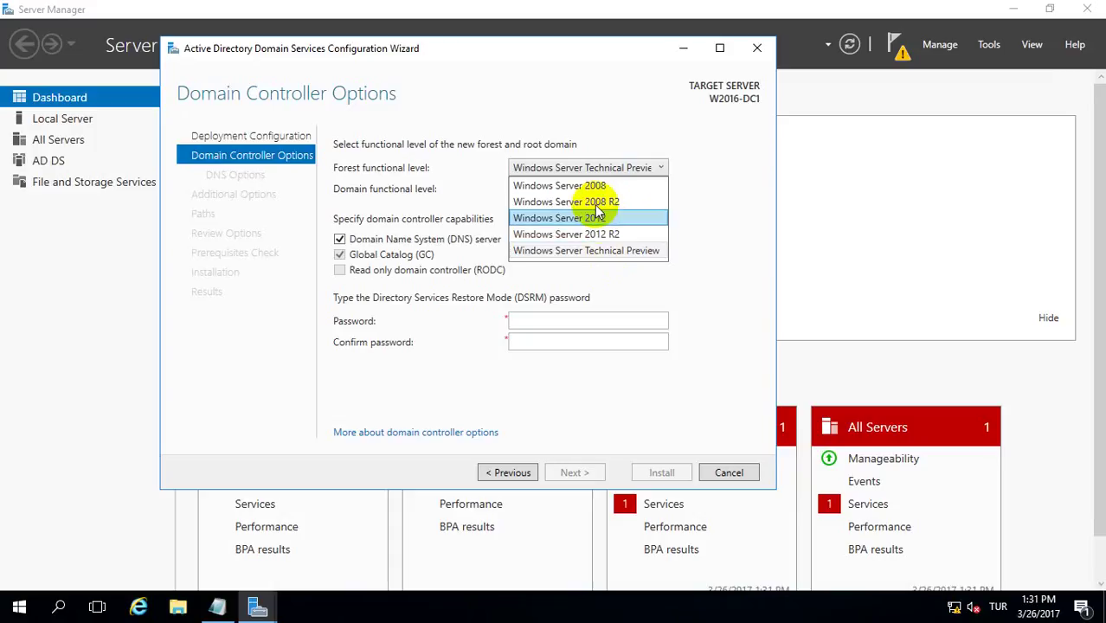
pyautogui.click(594, 251)
pyautogui.click(529, 320)
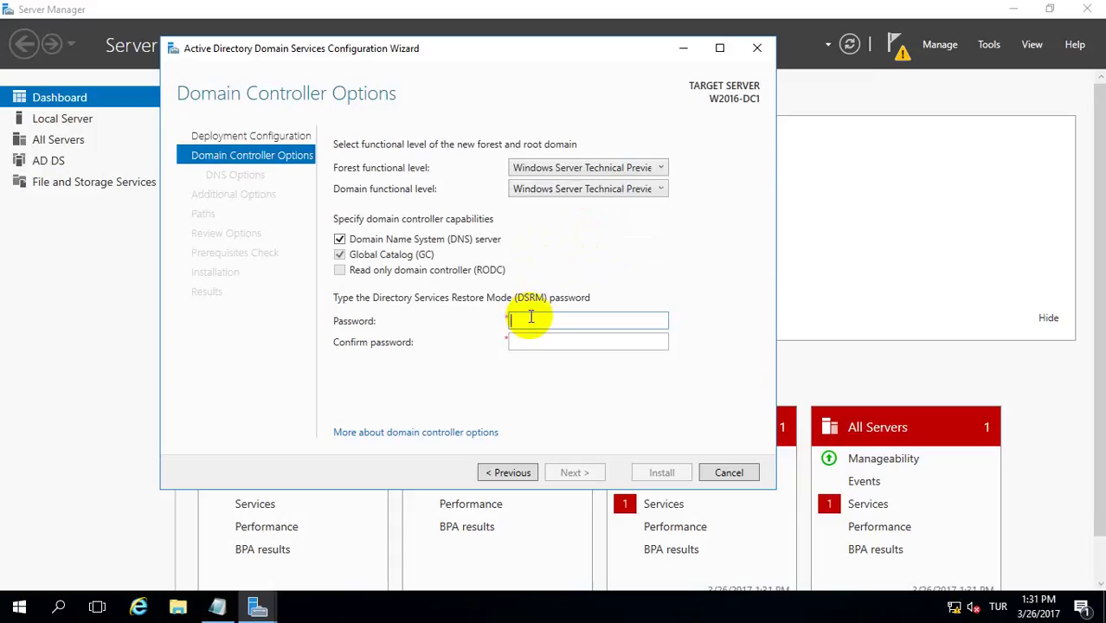
pyautogui.write('••••••••')
pyautogui.press('Tab')
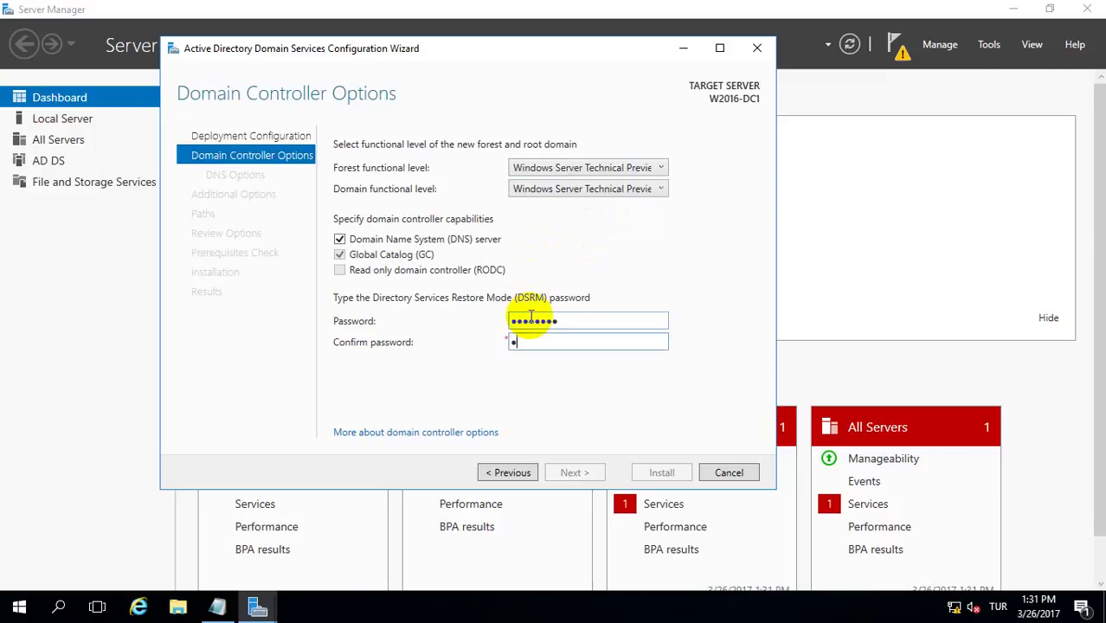
pyautogui.write('••••••••')
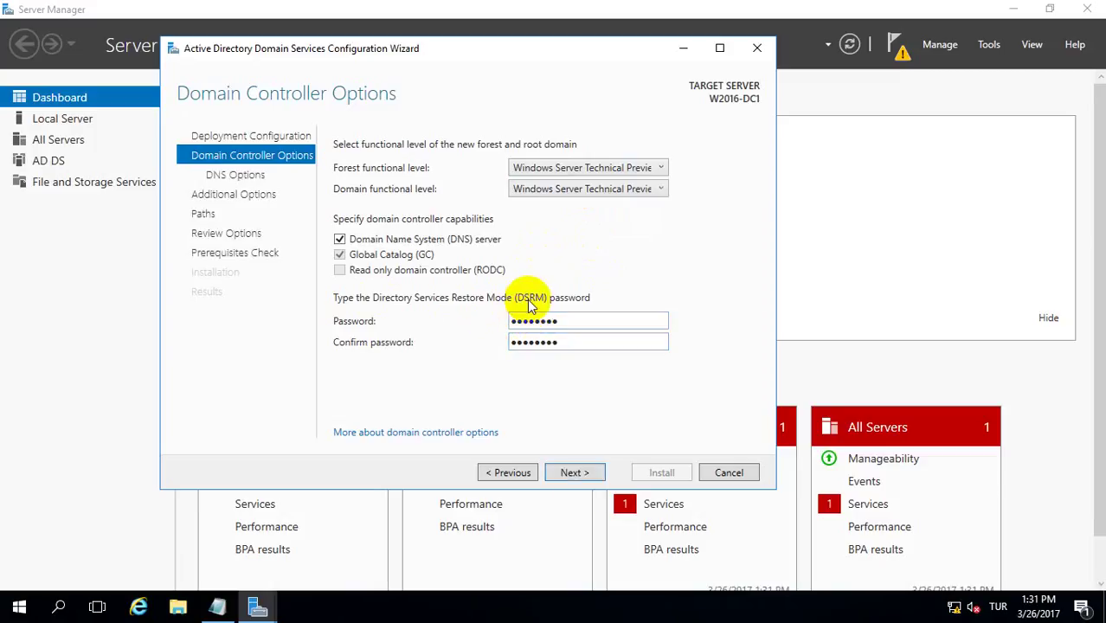
pyautogui.click(570, 474)
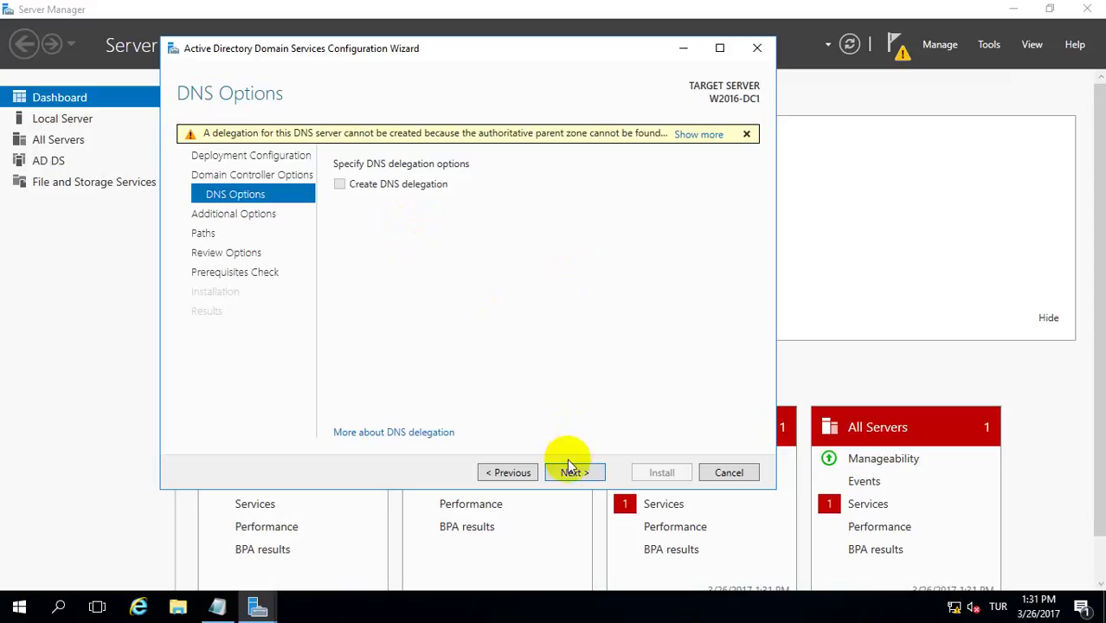
# - Pass DNS Options and keep NetBIOS name COMPANY plus the default database, log and SYSVOL paths
pyautogui.click(568, 470)
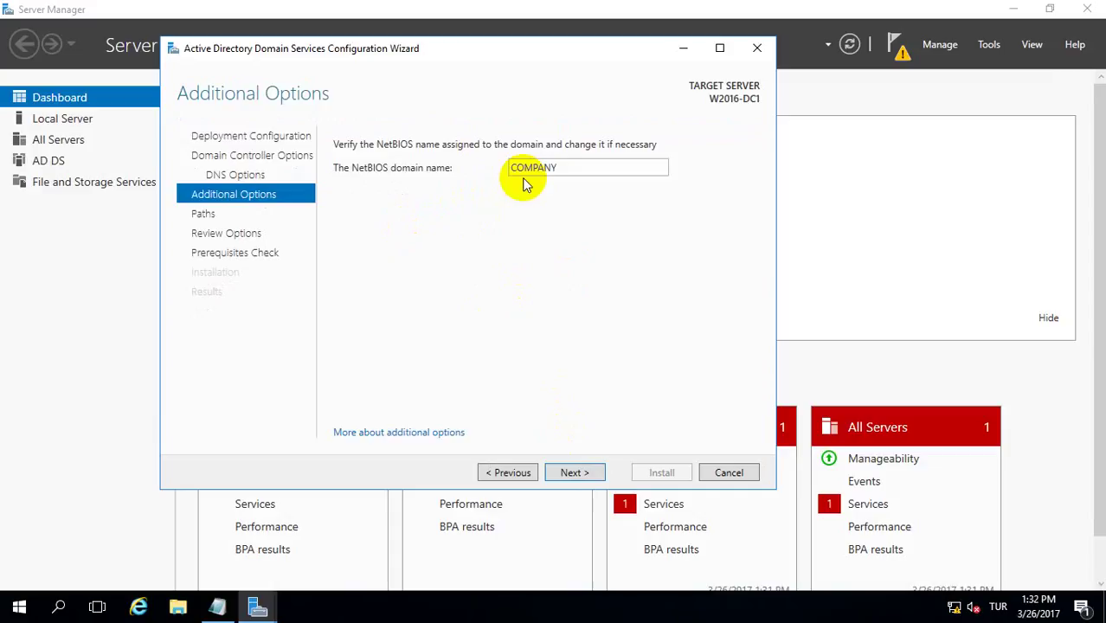
pyautogui.click(582, 473)
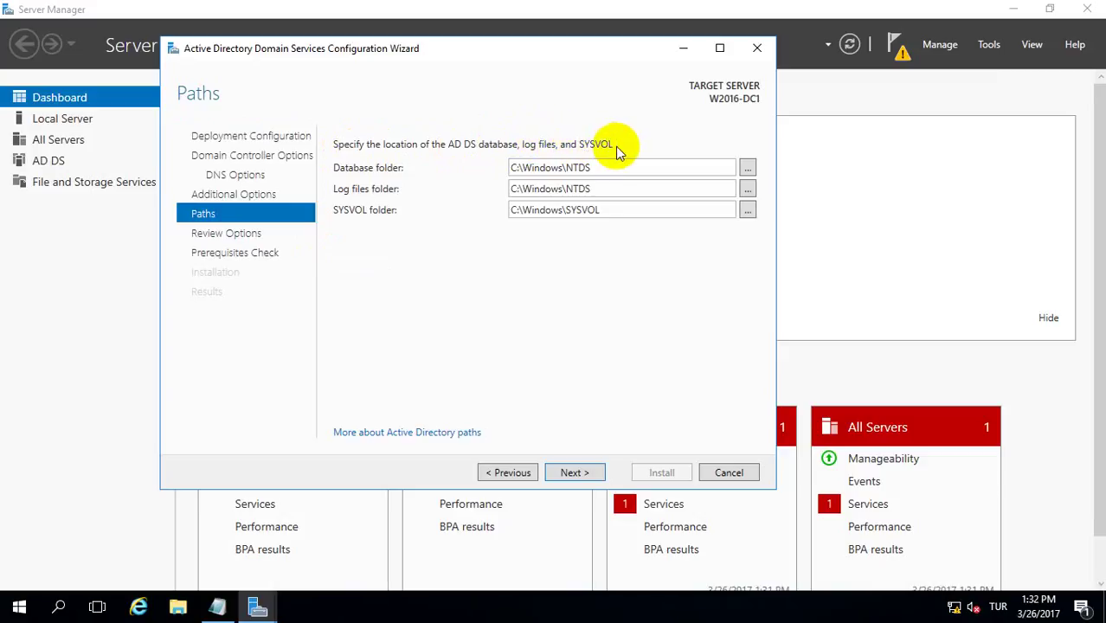
pyautogui.doubleClick(572, 168)
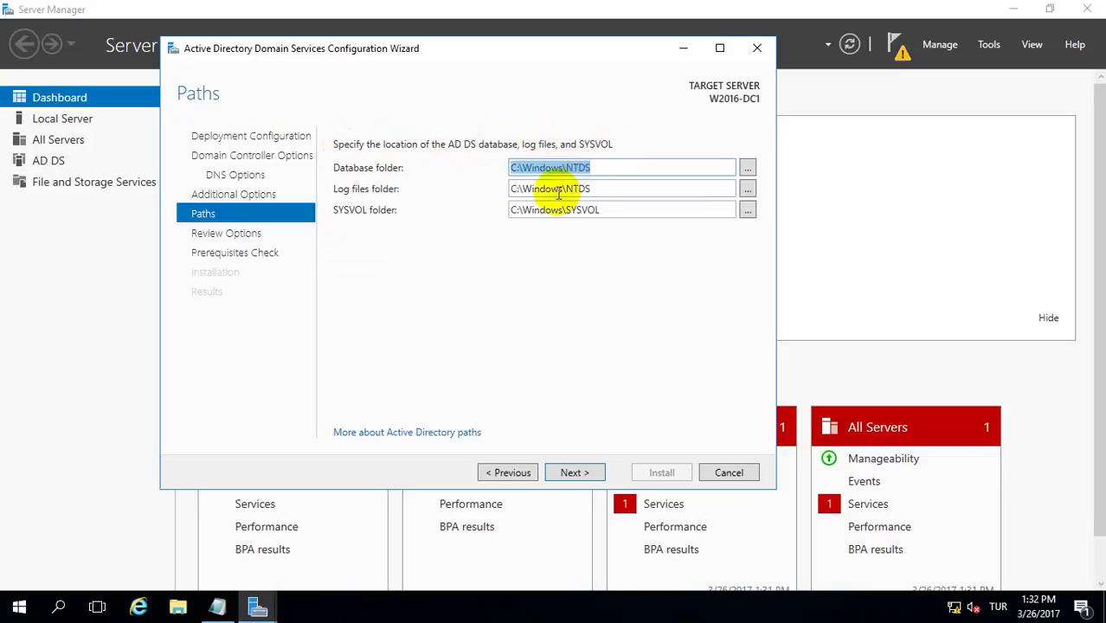
pyautogui.doubleClick(561, 188)
pyautogui.doubleClick(538, 209)
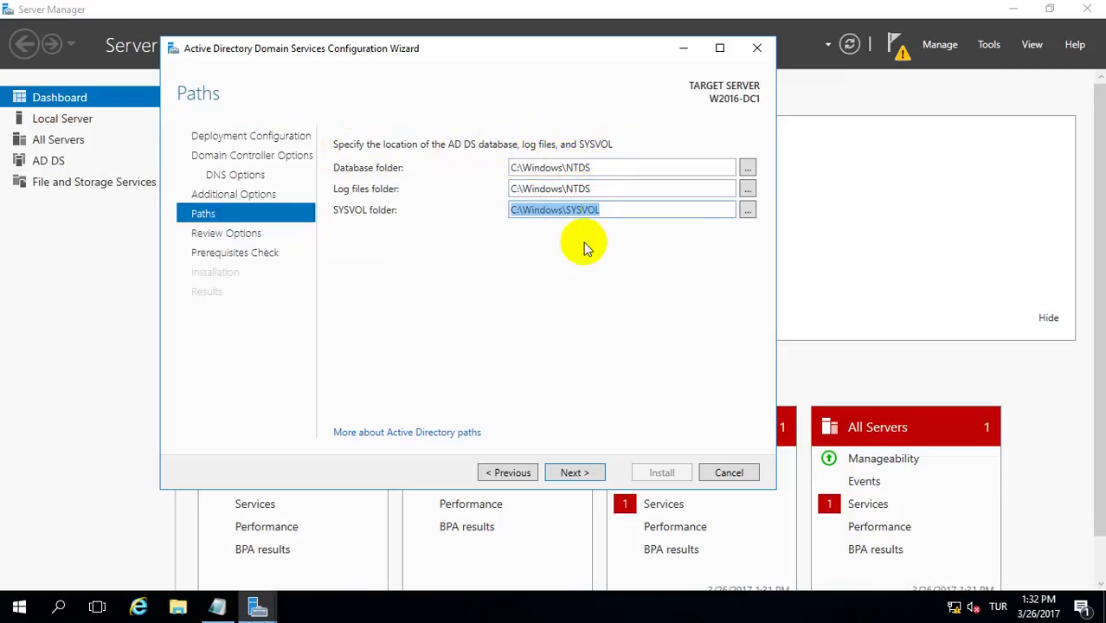
pyautogui.click(569, 472)
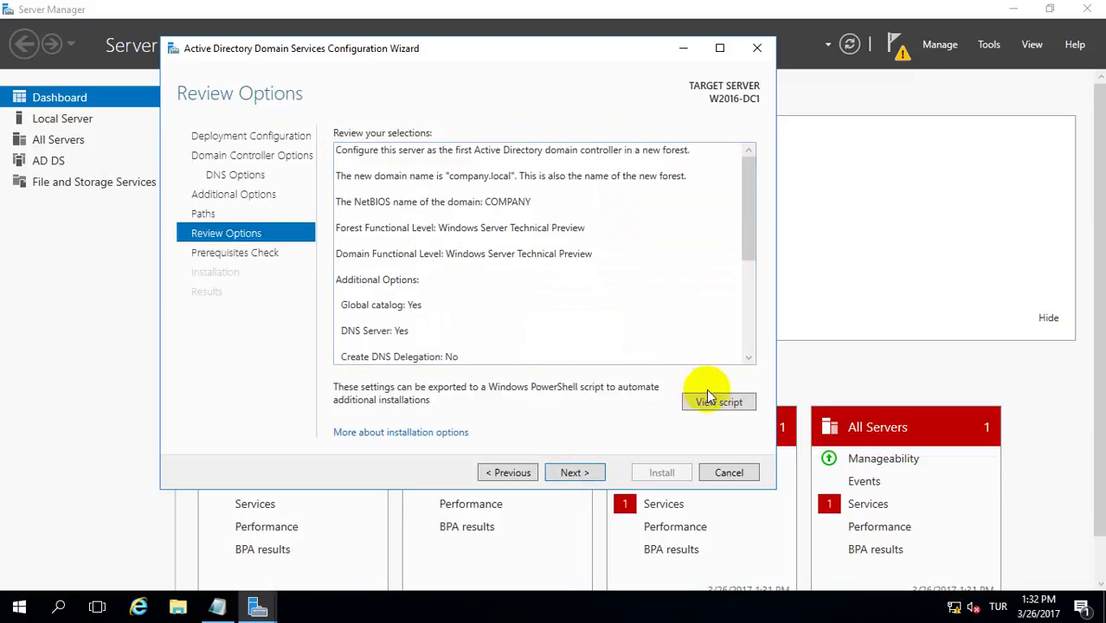
# - Review the generated AD DS PowerShell script in Notepad, minimize it, and proceed to the prerequisites check
pyautogui.click(710, 403)
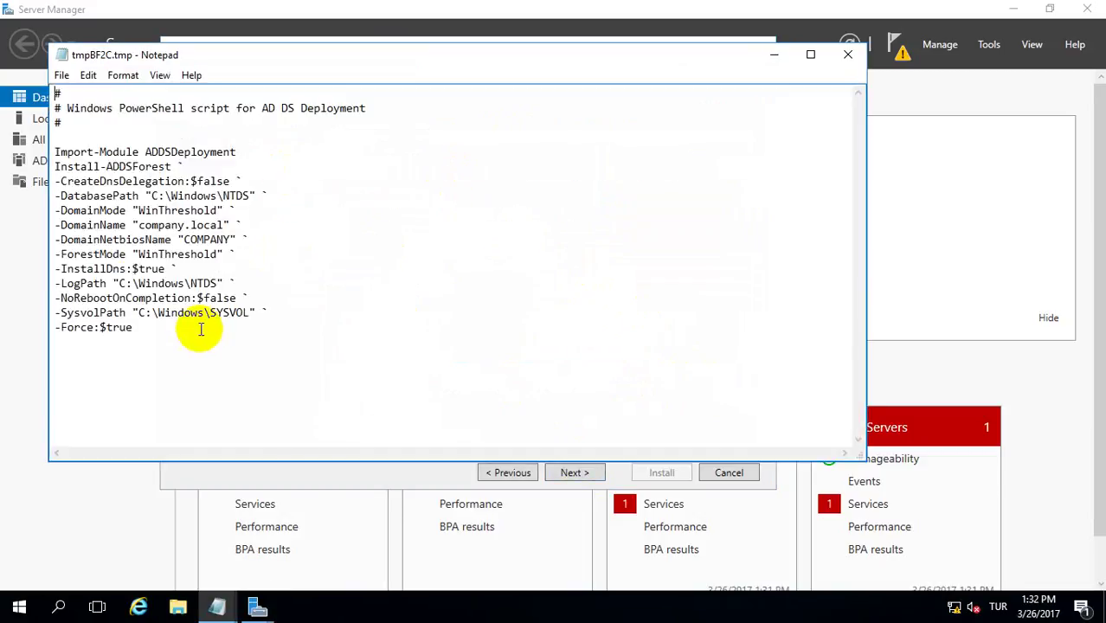
pyautogui.moveTo(192, 329); pyautogui.dragTo(33, 94)
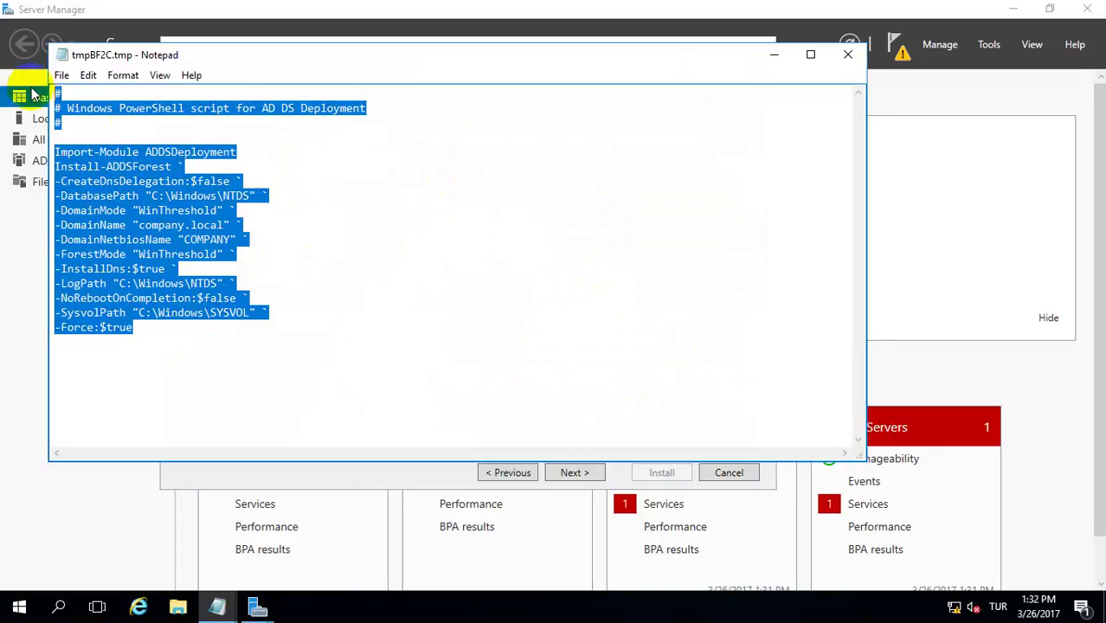
pyautogui.click(119, 108)
pyautogui.moveTo(132, 108); pyautogui.dragTo(365, 108)
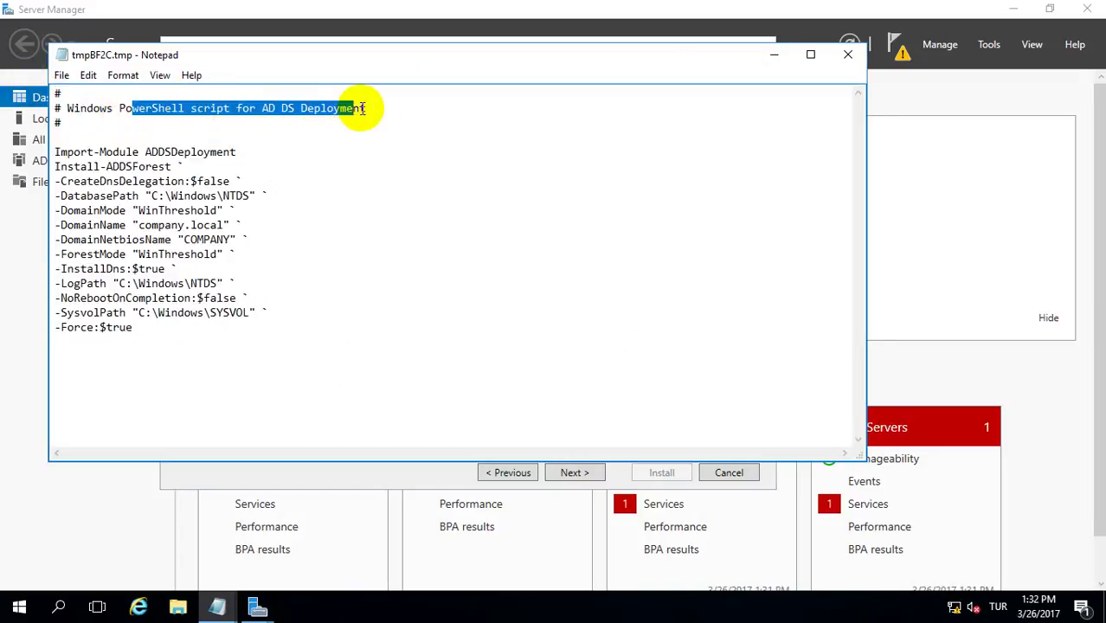
pyautogui.click(775, 55)
pyautogui.click(574, 473)
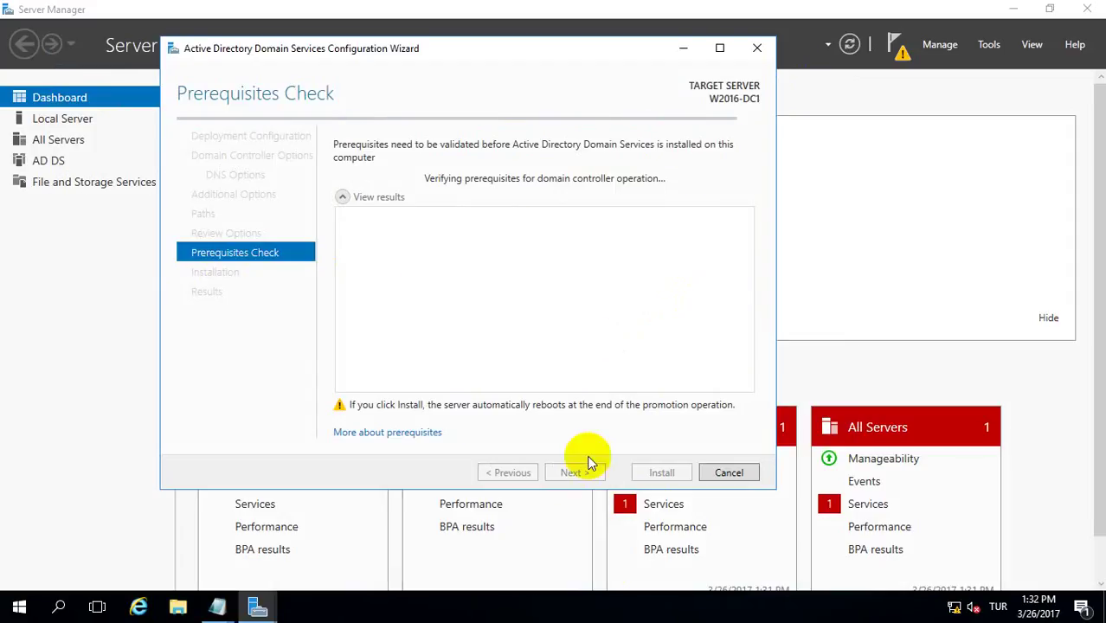
# - Read the first prerequisite warning and start installing AD DS to promote the server
pyautogui.click(405, 275)
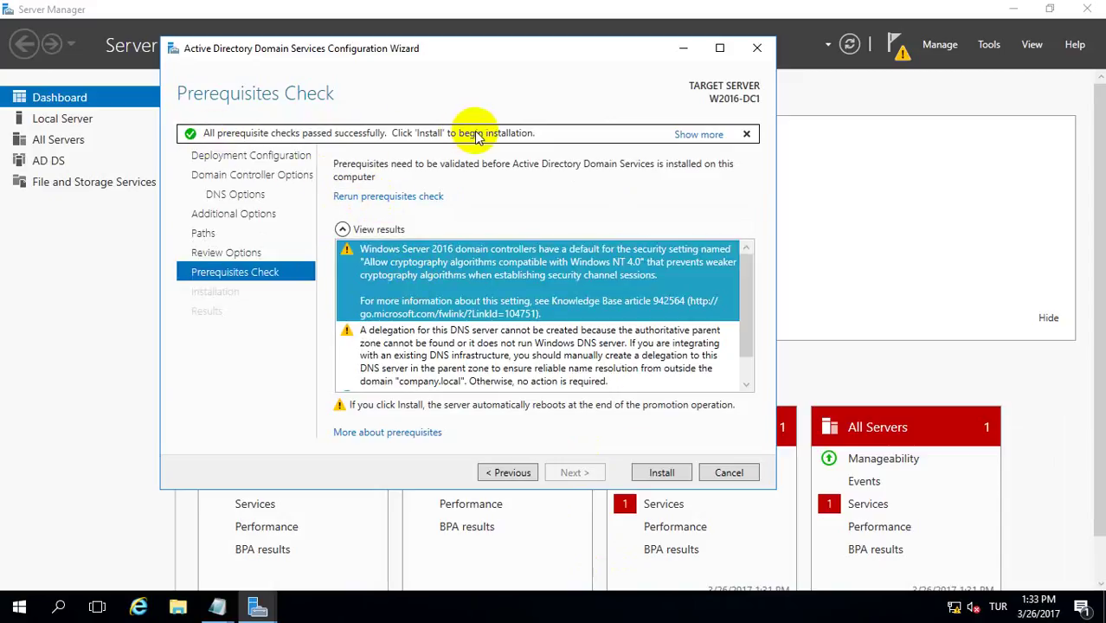
pyautogui.click(660, 473)
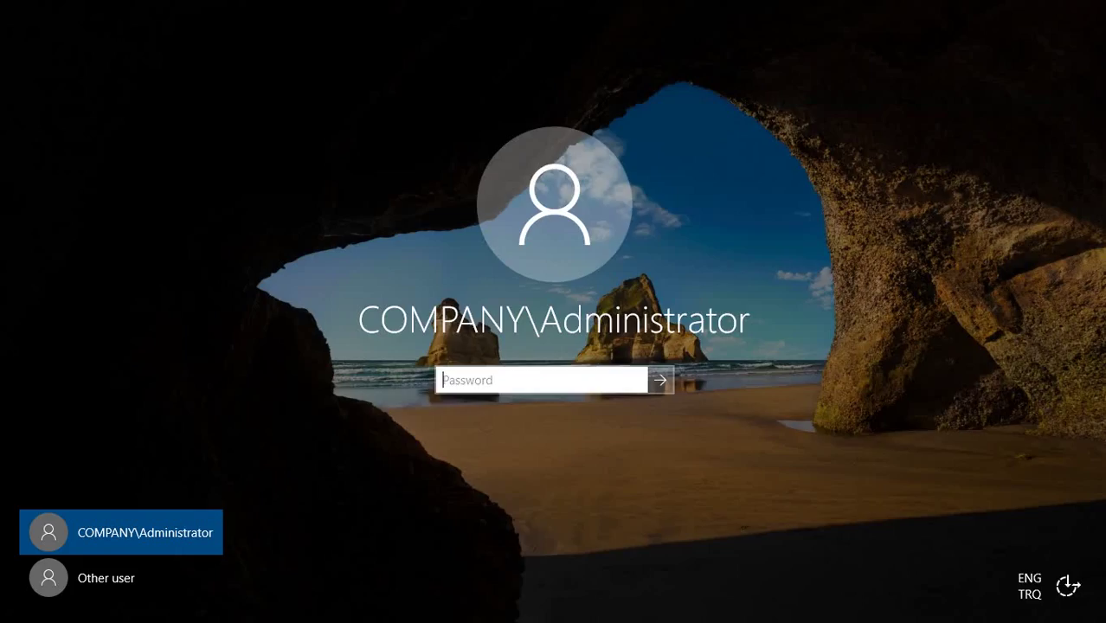
# - Sign in with the domain administrator password after toggling Caps Lock
pyautogui.click(561, 380)
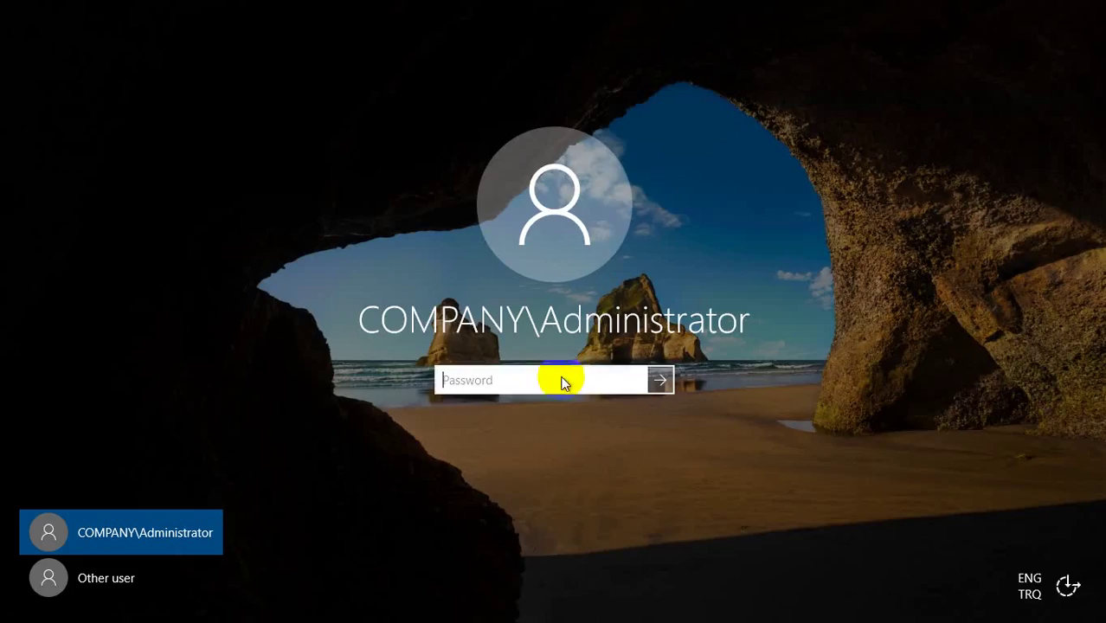
pyautogui.press('capslock')
pyautogui.write('•••••')
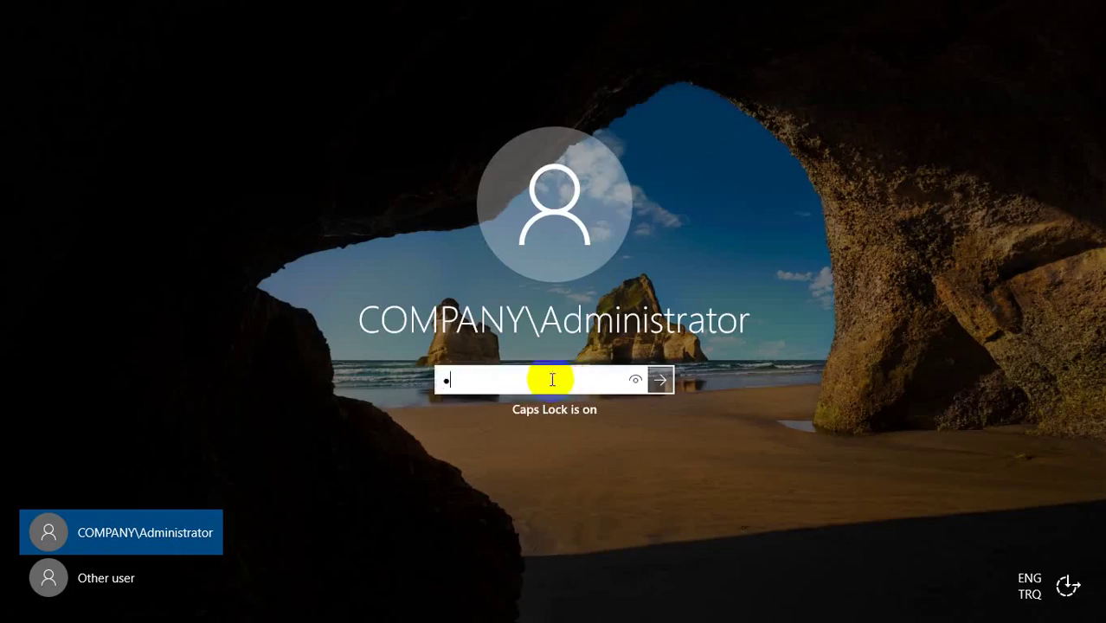
pyautogui.write('•••')
pyautogui.press('Return')
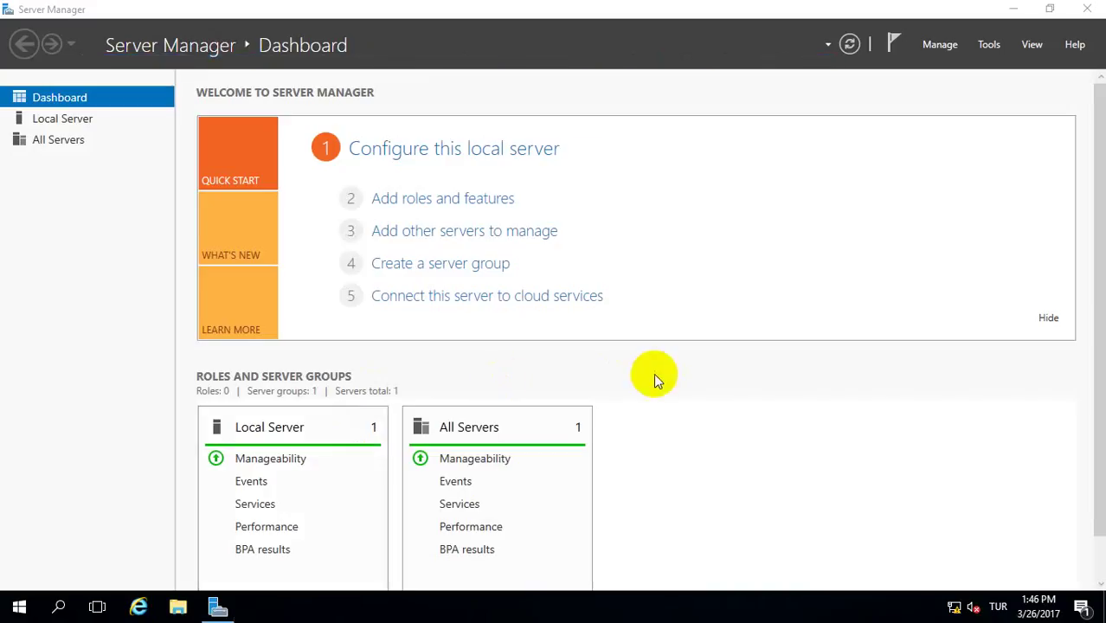
# - Launch Notepad, write 'First Domain Controller setup has been completed.', and minimize it
pyautogui.click(19, 608)
pyautogui.click(81, 525)
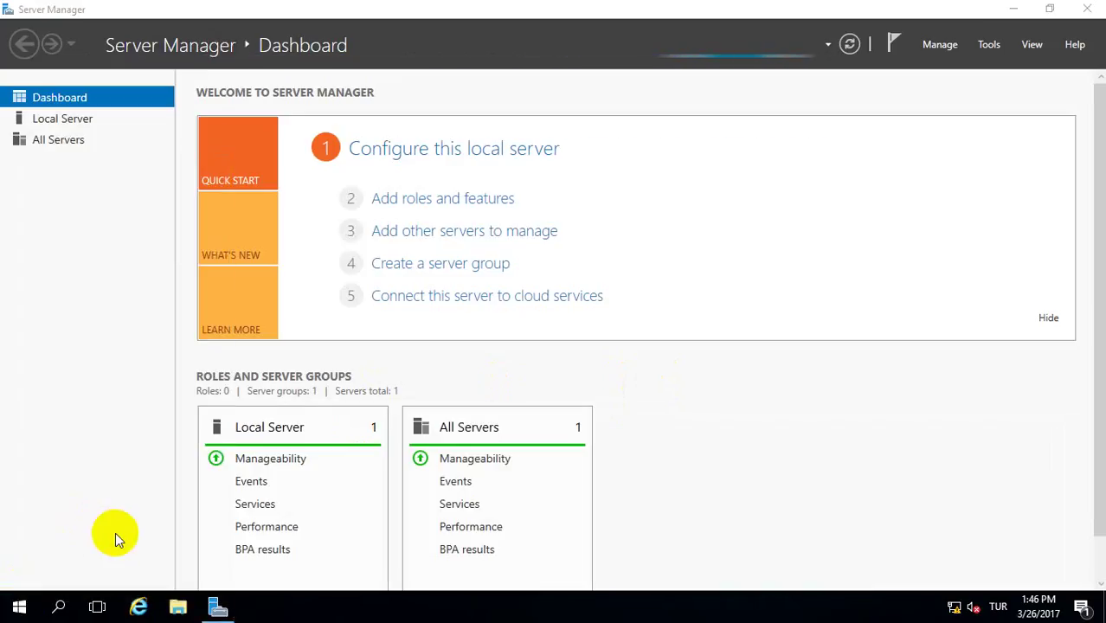
pyautogui.click(112, 554)
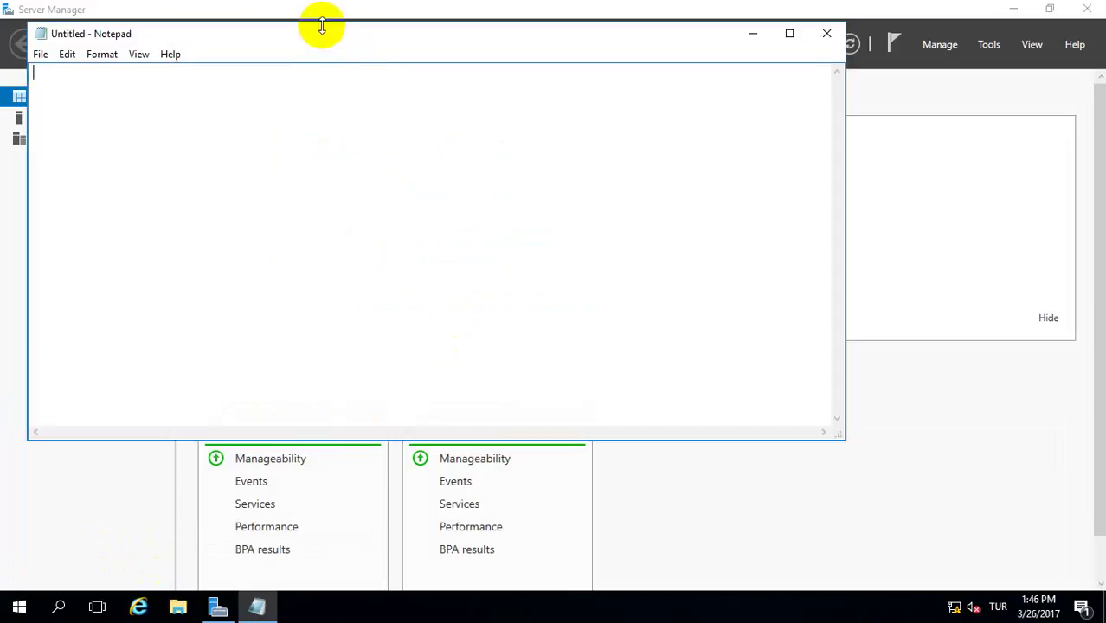
pyautogui.moveTo(321, 24); pyautogui.dragTo(328, 347)
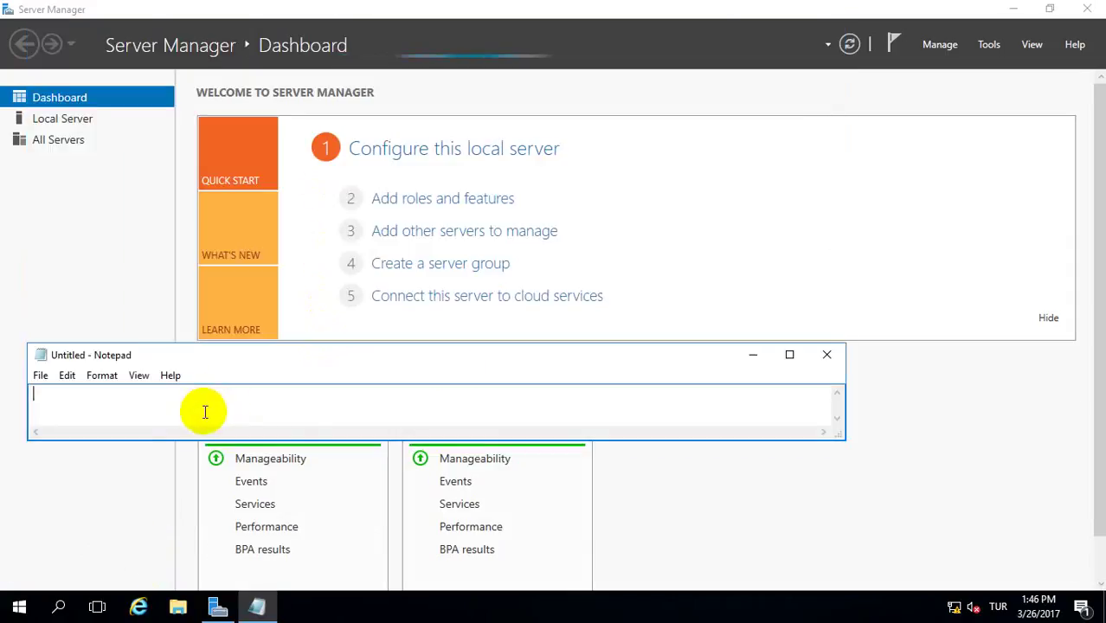
pyautogui.write('First Domain')
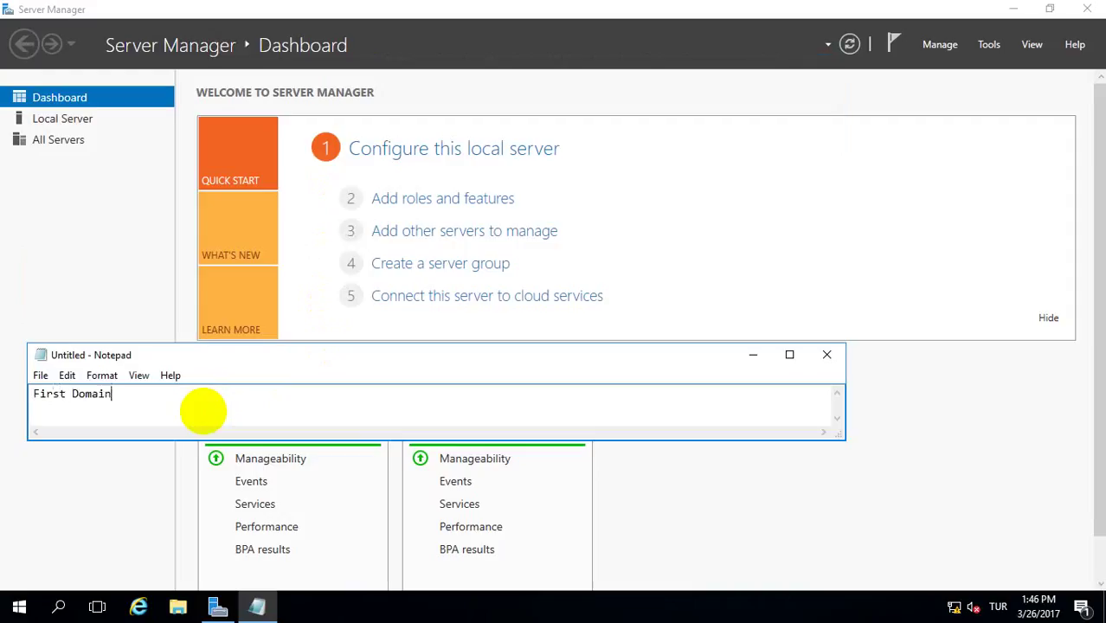
pyautogui.write(' Cont')
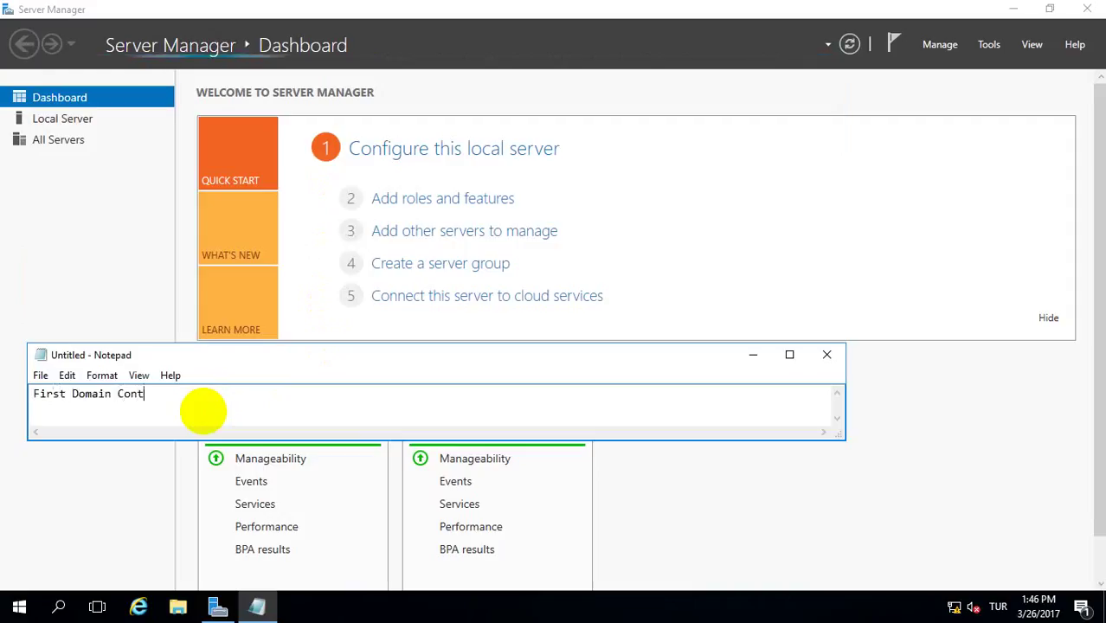
pyautogui.write('roller ')
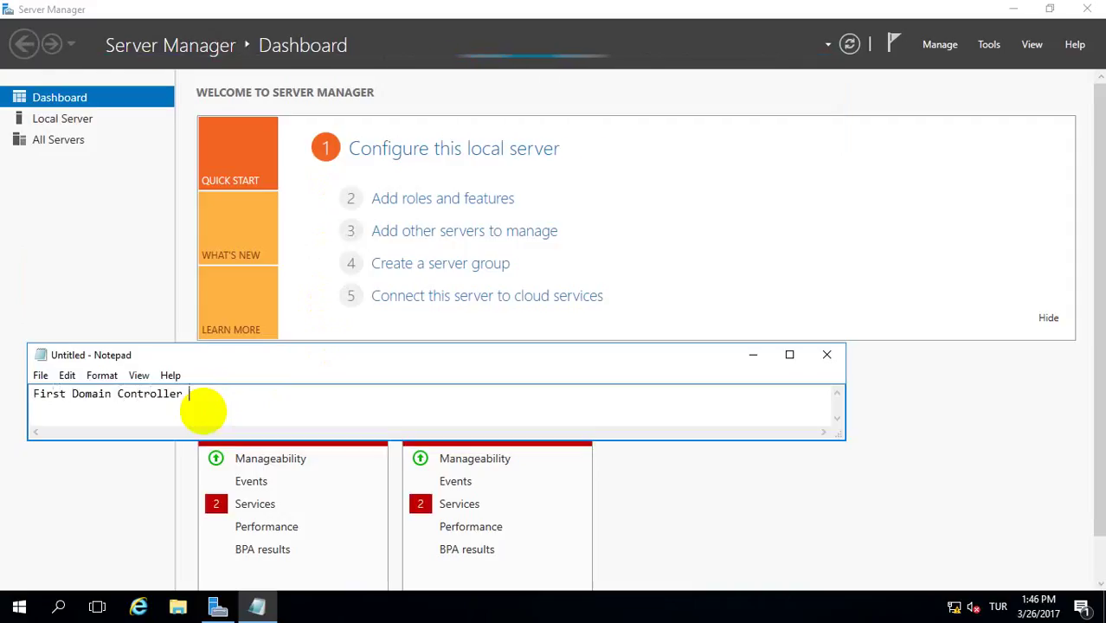
pyautogui.write('setup has been')
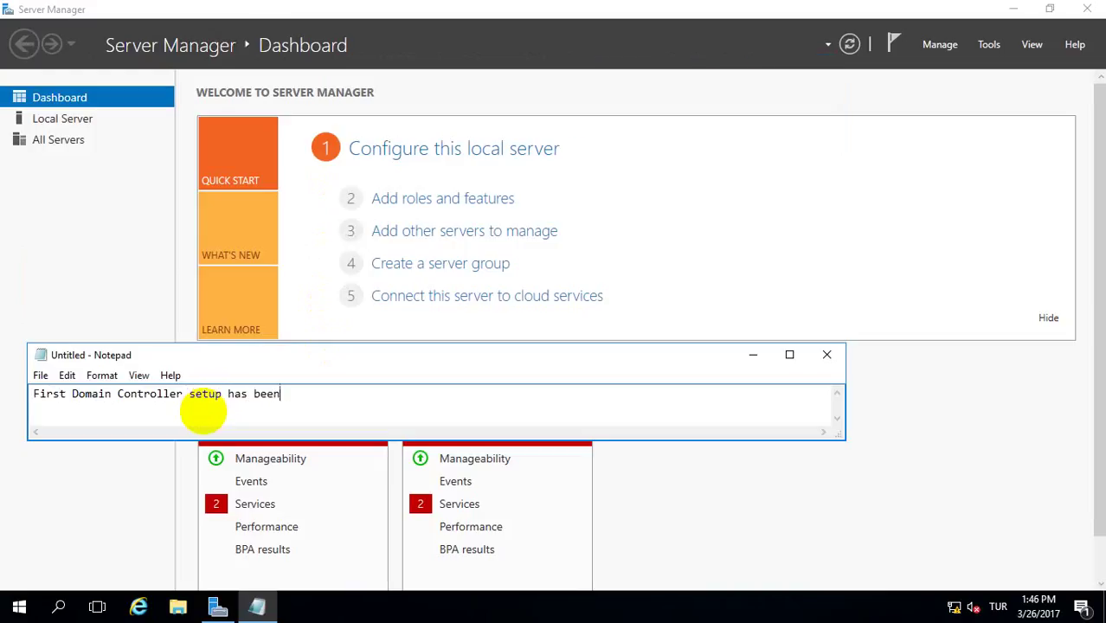
pyautogui.write(' comp')
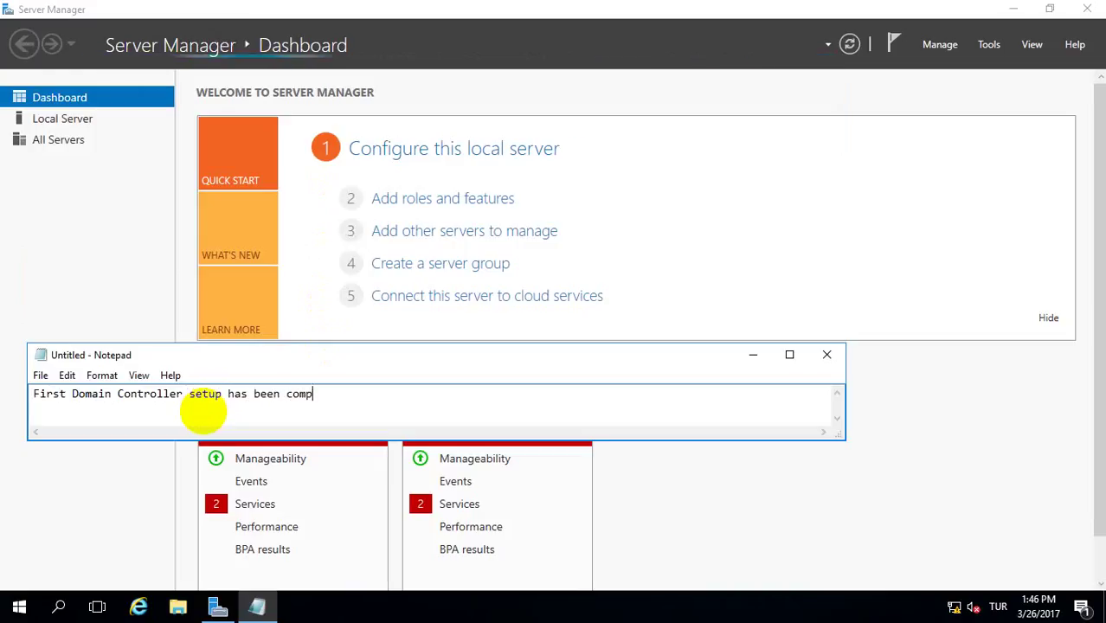
pyautogui.write('let')
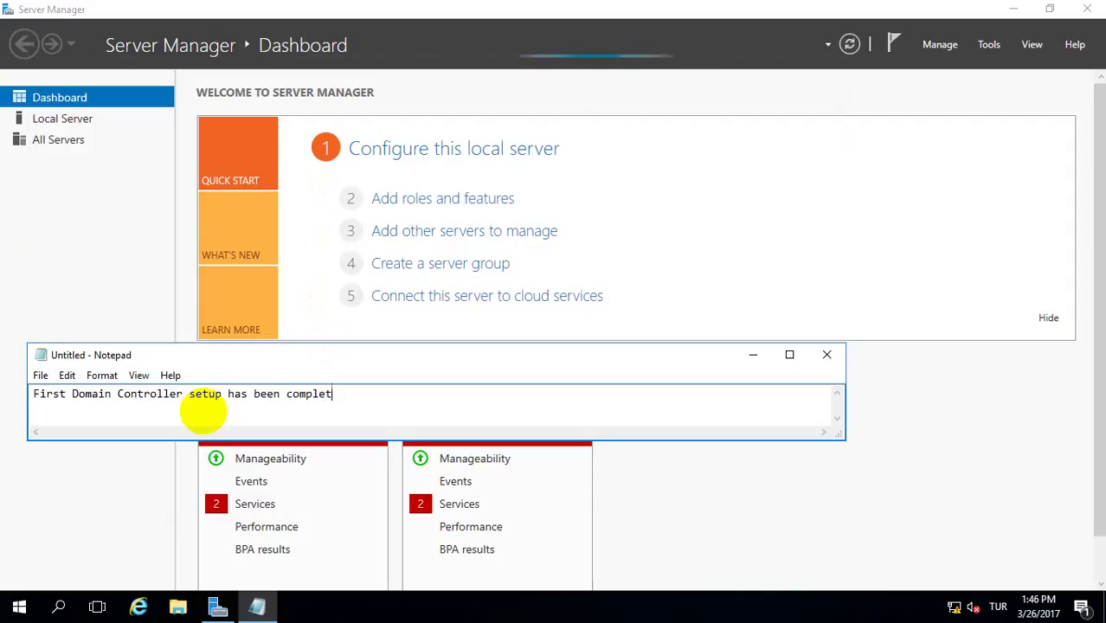
pyautogui.write('ed.')
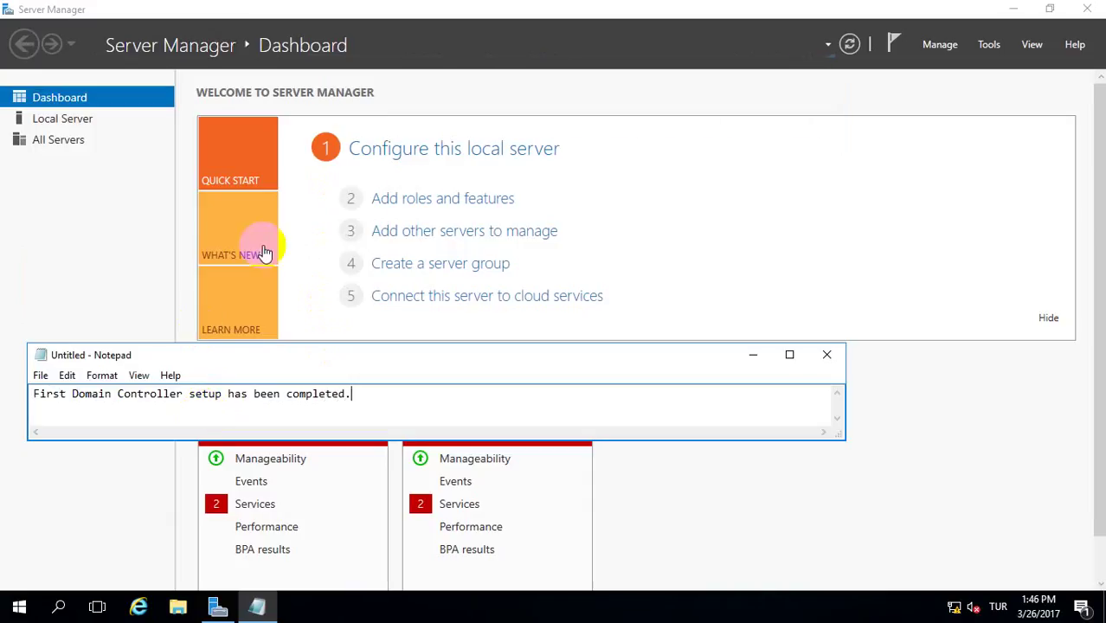
pyautogui.click(752, 356)
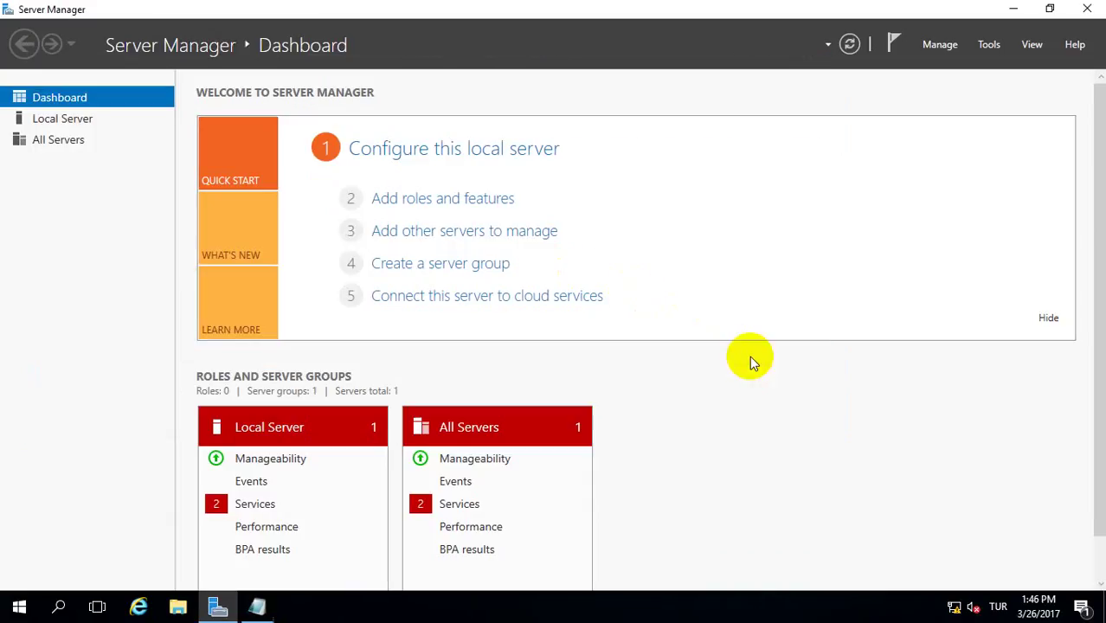
# - Launch Active Directory Users and Computers from the Windows Administrative Tools folder
pyautogui.click(19, 606)
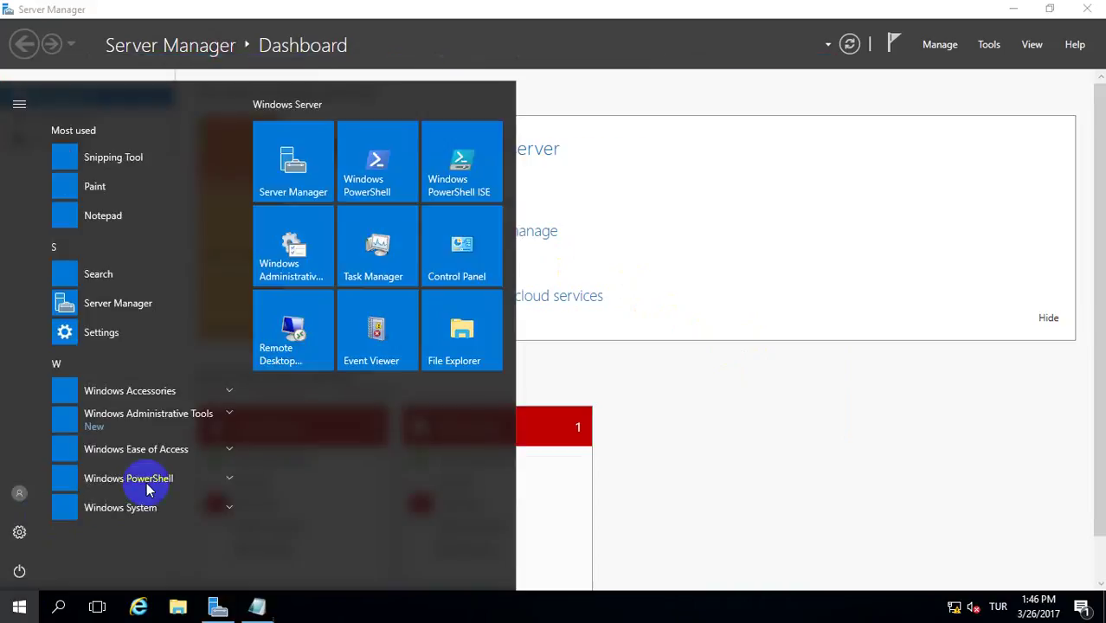
pyautogui.click(176, 418)
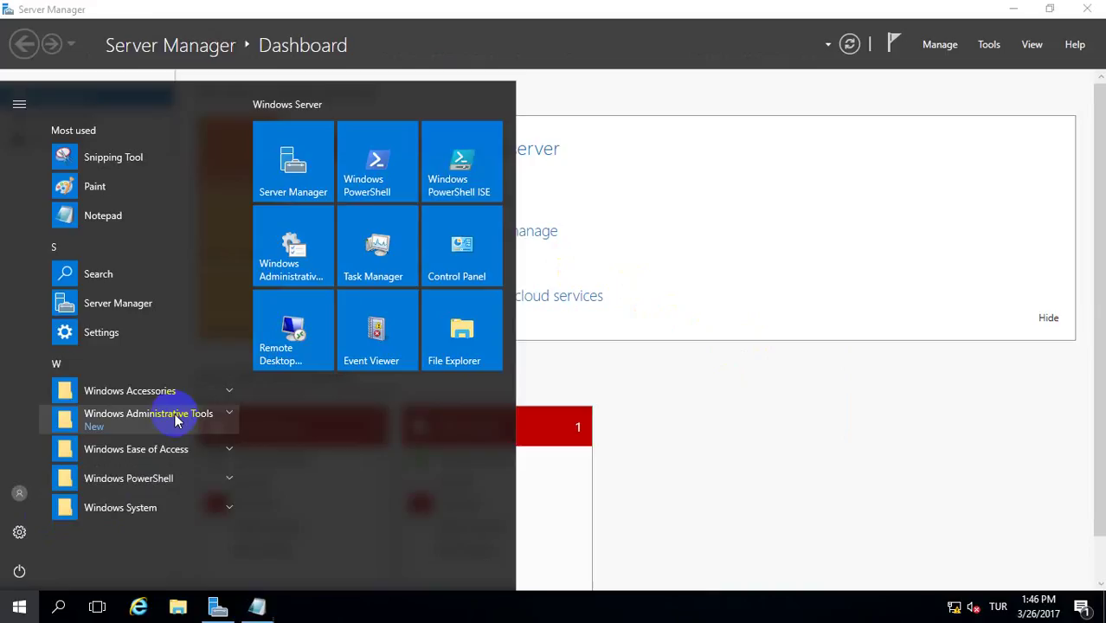
pyautogui.click(175, 419)
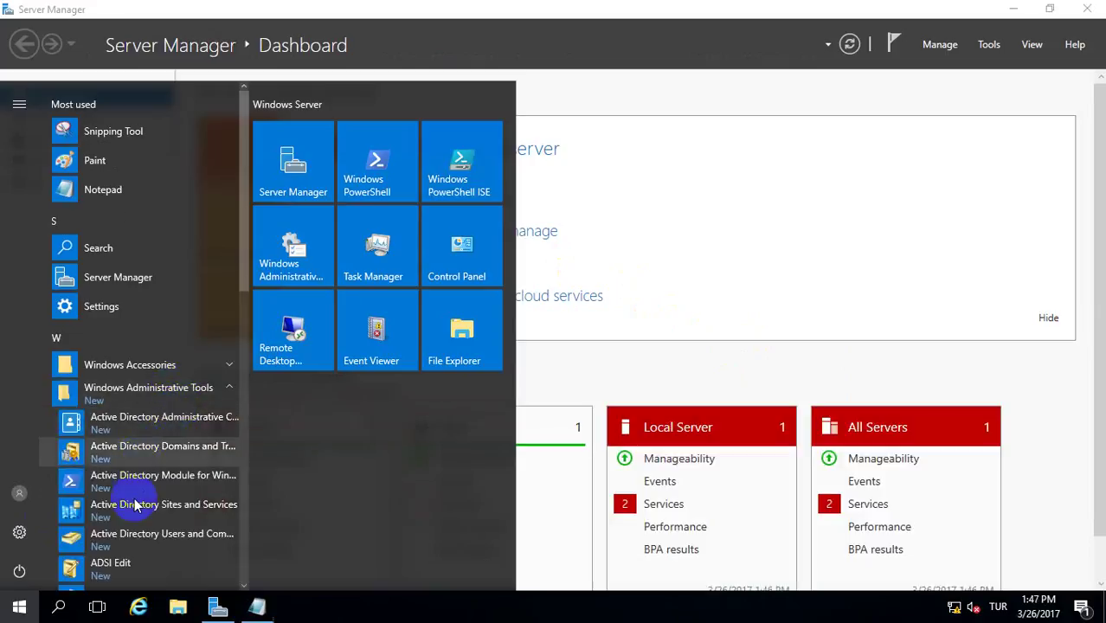
pyautogui.scroll(-2, 128, 506)
pyautogui.click(299, 246)
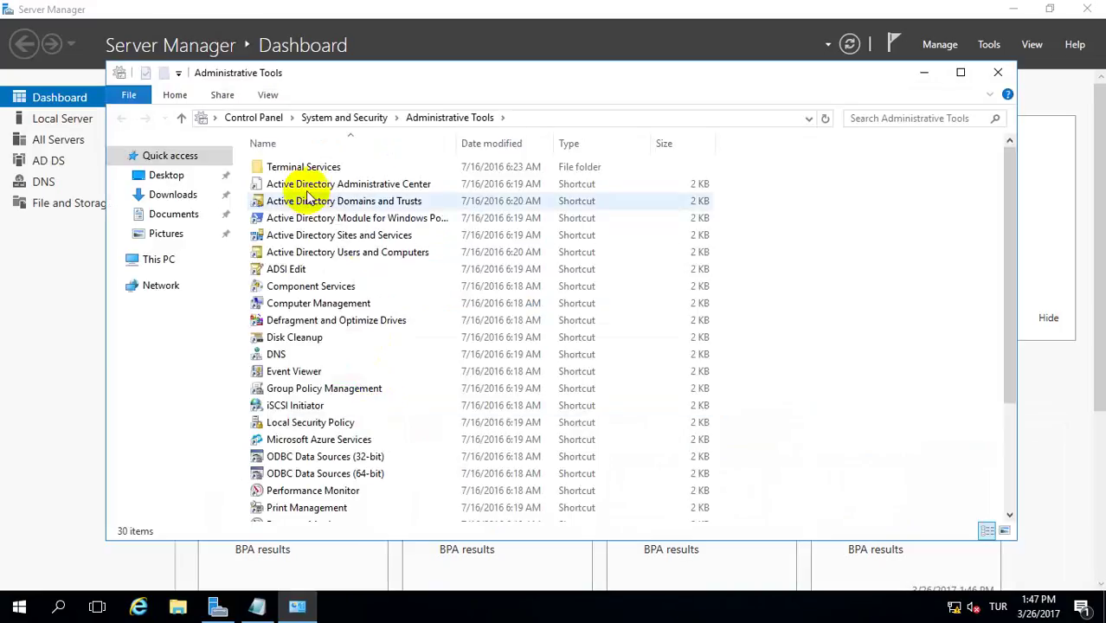
pyautogui.click(332, 254)
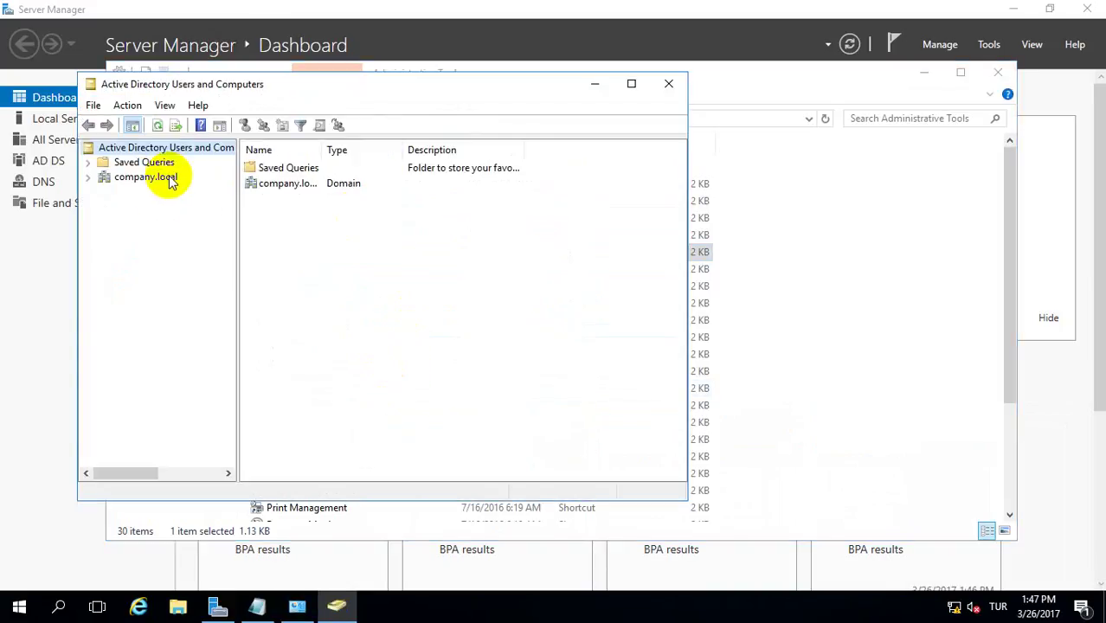
# - Browse the users and security groups in company.local's Users container, then minimize ADUC
pyautogui.click(88, 176)
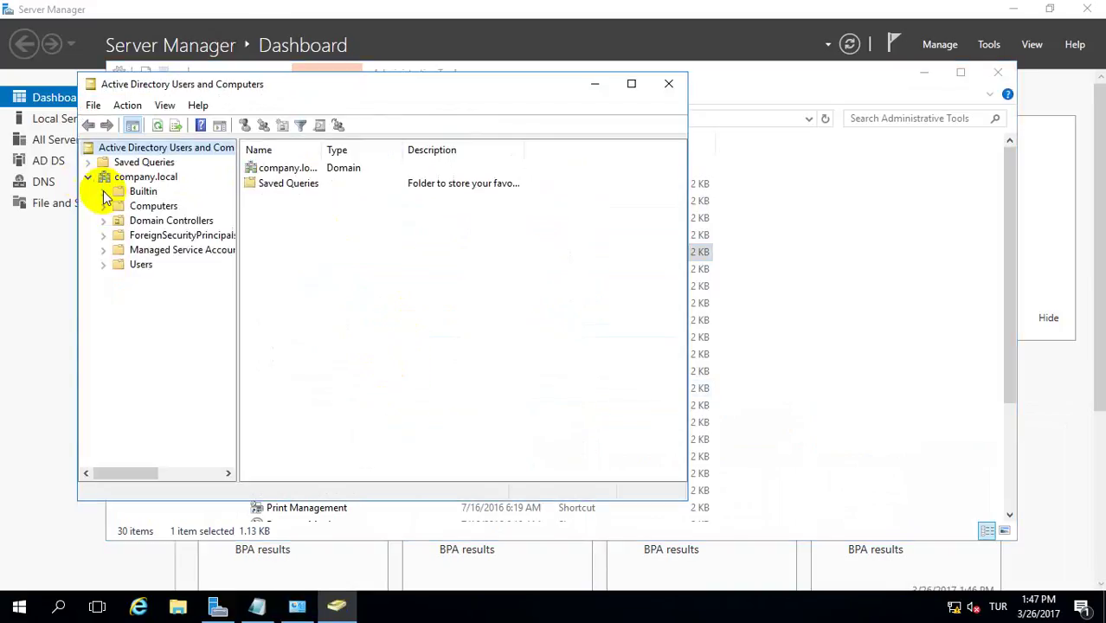
pyautogui.click(143, 266)
pyautogui.click(303, 245)
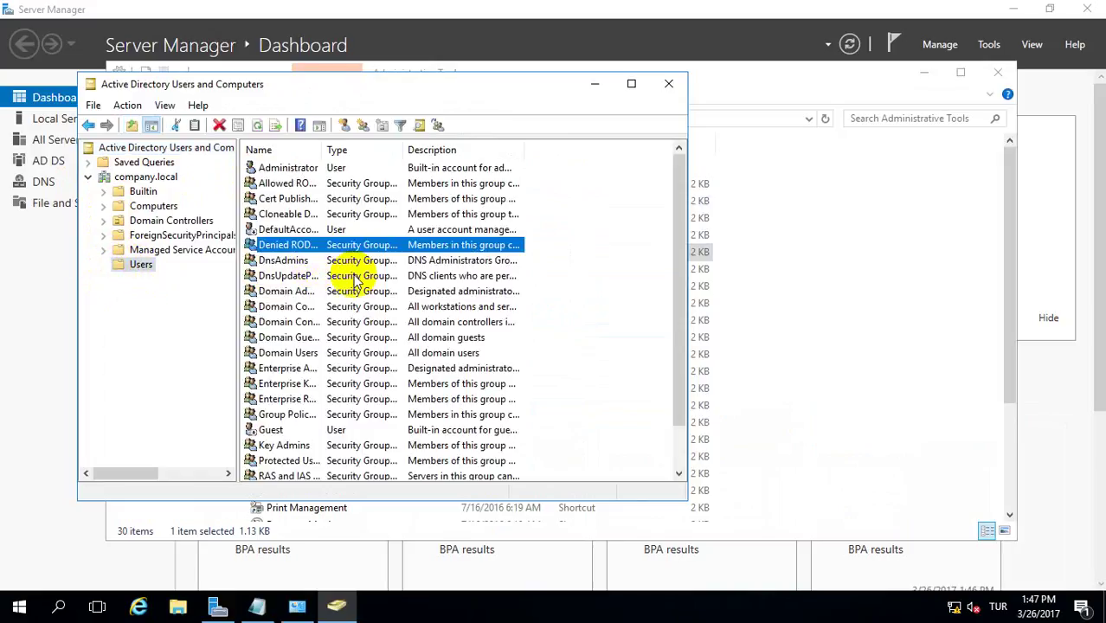
pyautogui.click(595, 87)
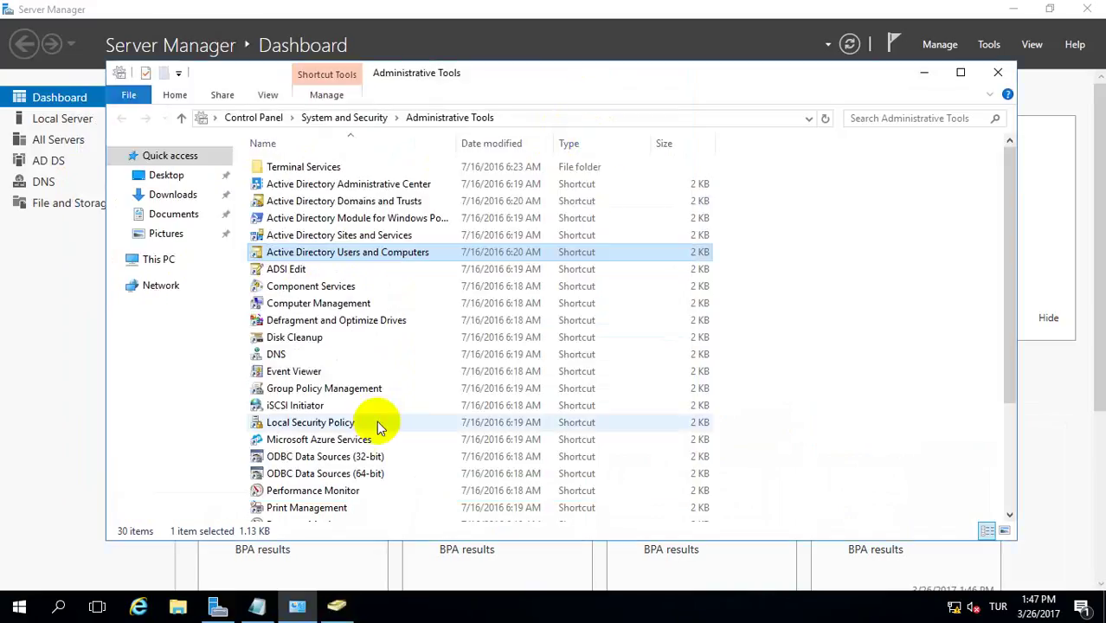
# - Check W2016-DC1's forward lookup zones in DNS Manager, then close DNS, Administrative Tools and Server Manager
pyautogui.click(285, 357)
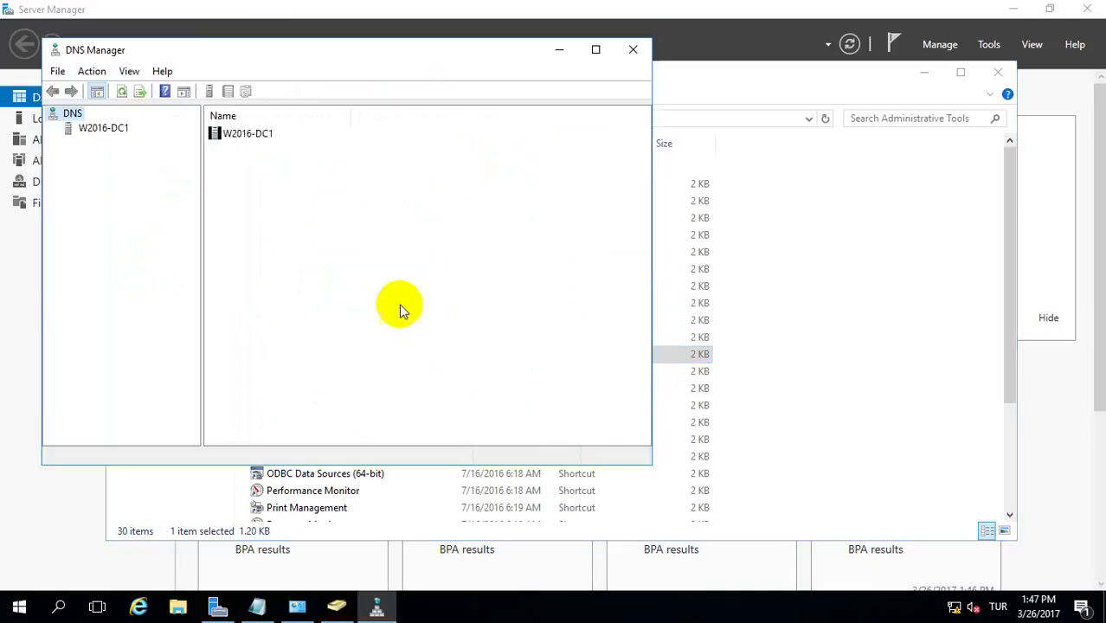
pyautogui.click(92, 131)
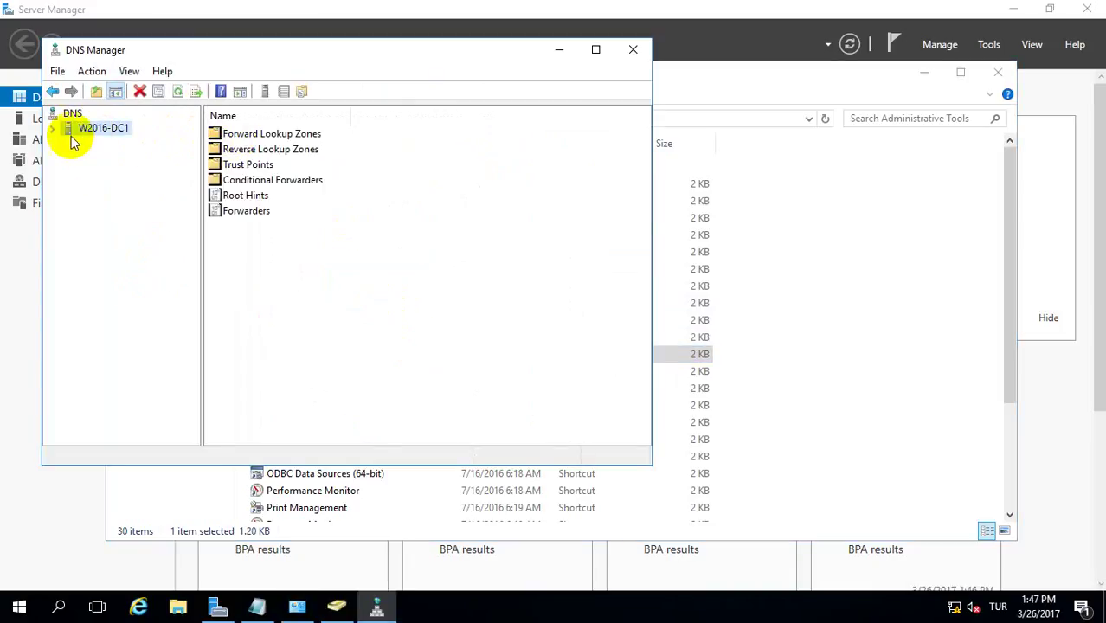
pyautogui.click(52, 128)
pyautogui.click(108, 144)
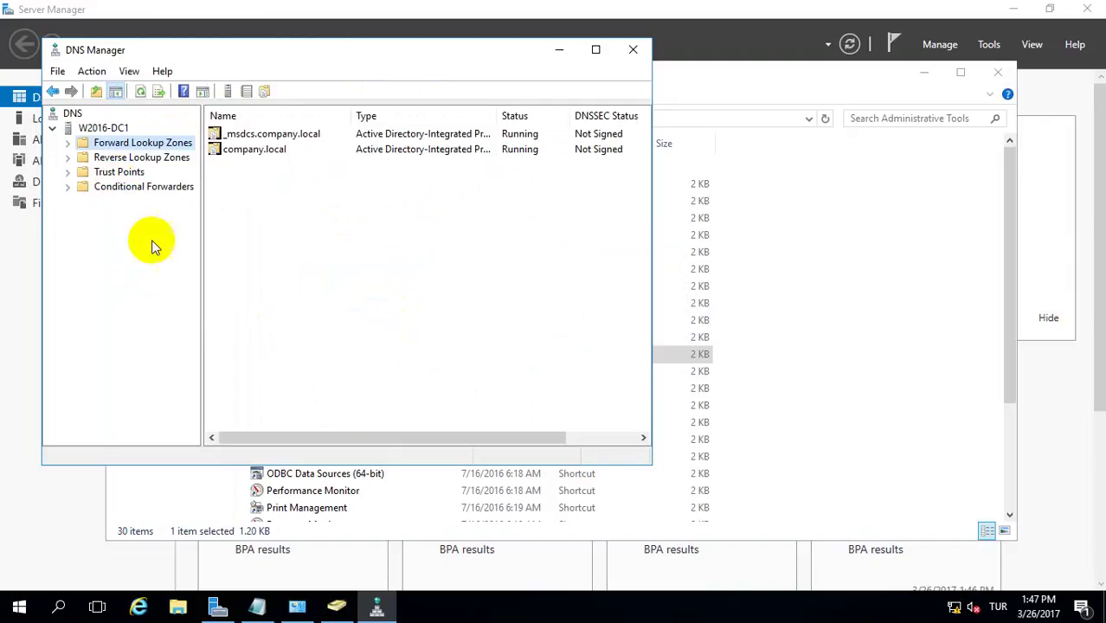
pyautogui.click(634, 54)
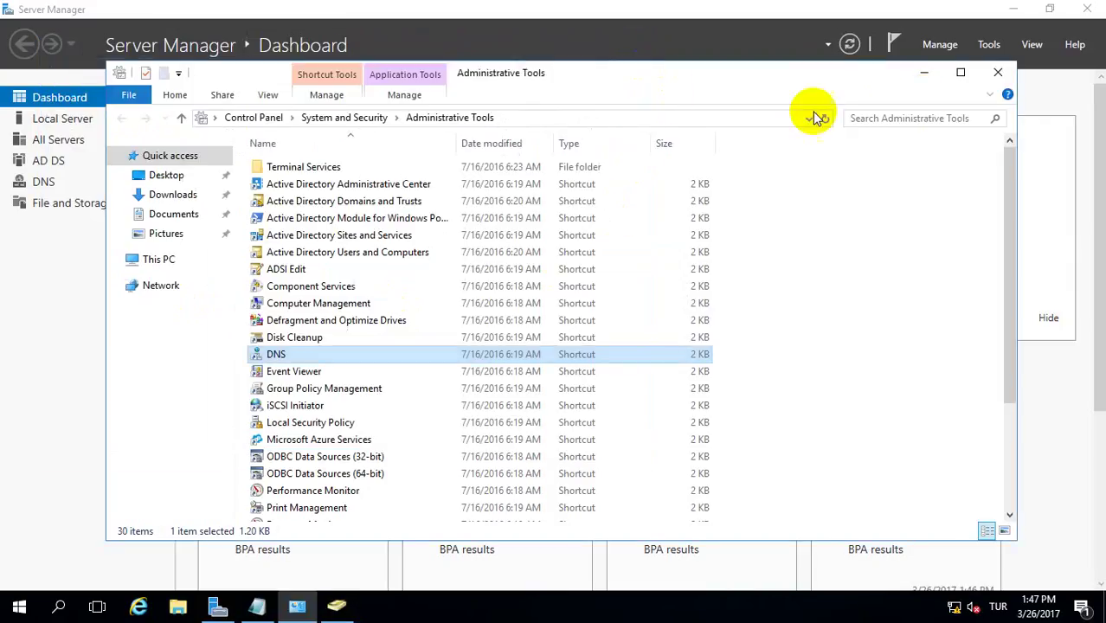
pyautogui.click(998, 72)
pyautogui.click(1087, 10)
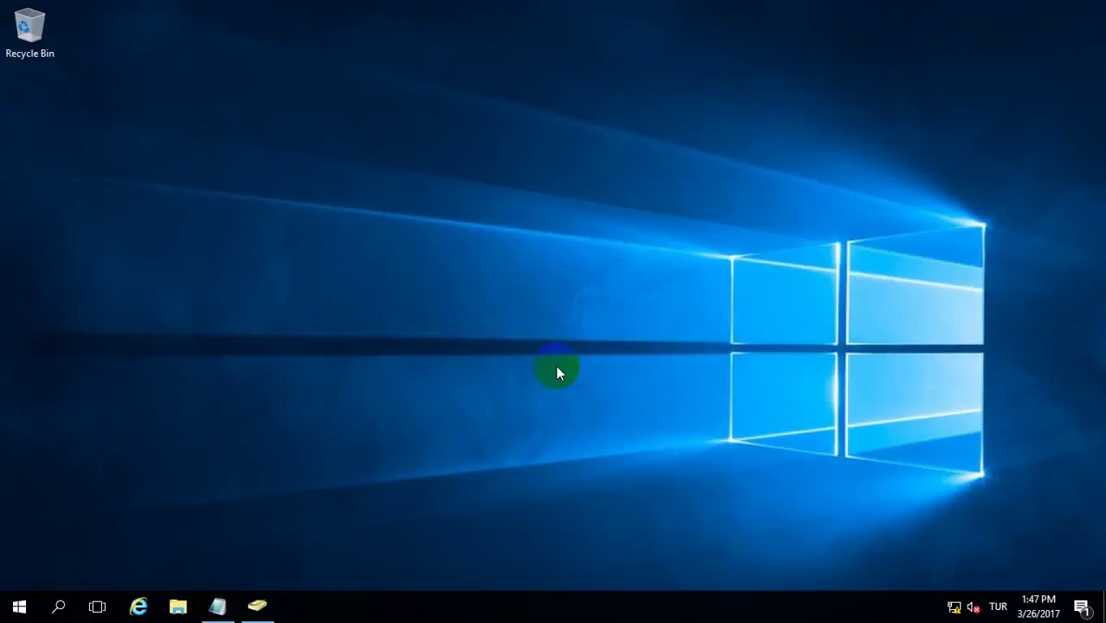
# - Restore the note, edit it to read 'Second Domain Controller / W2016-DC2', and open the Run box
pyautogui.click(218, 606)
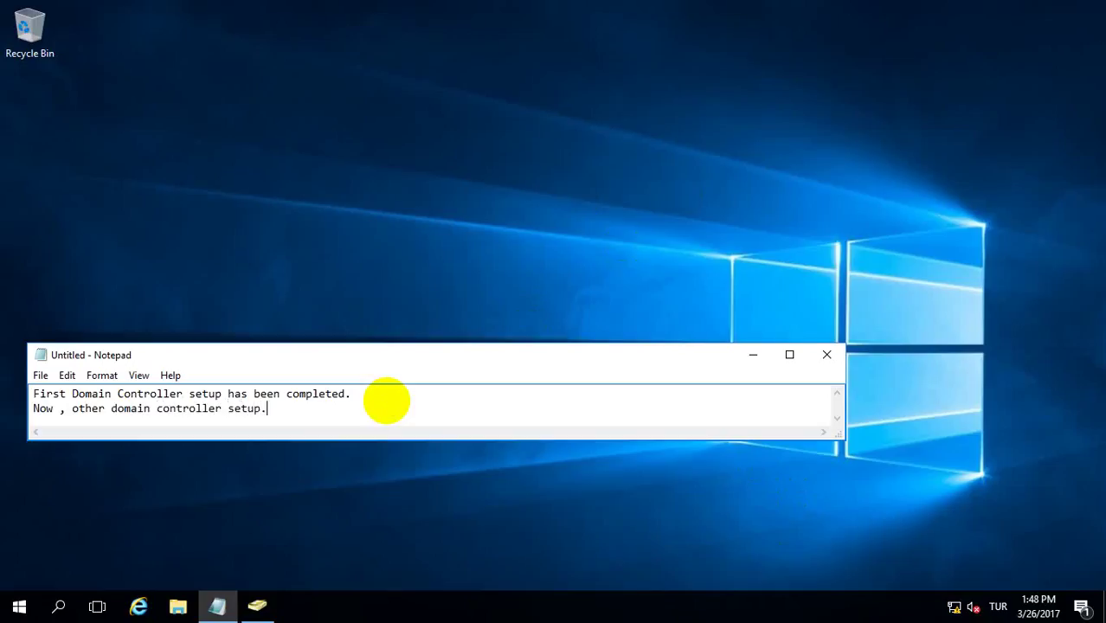
pyautogui.click(407, 394)
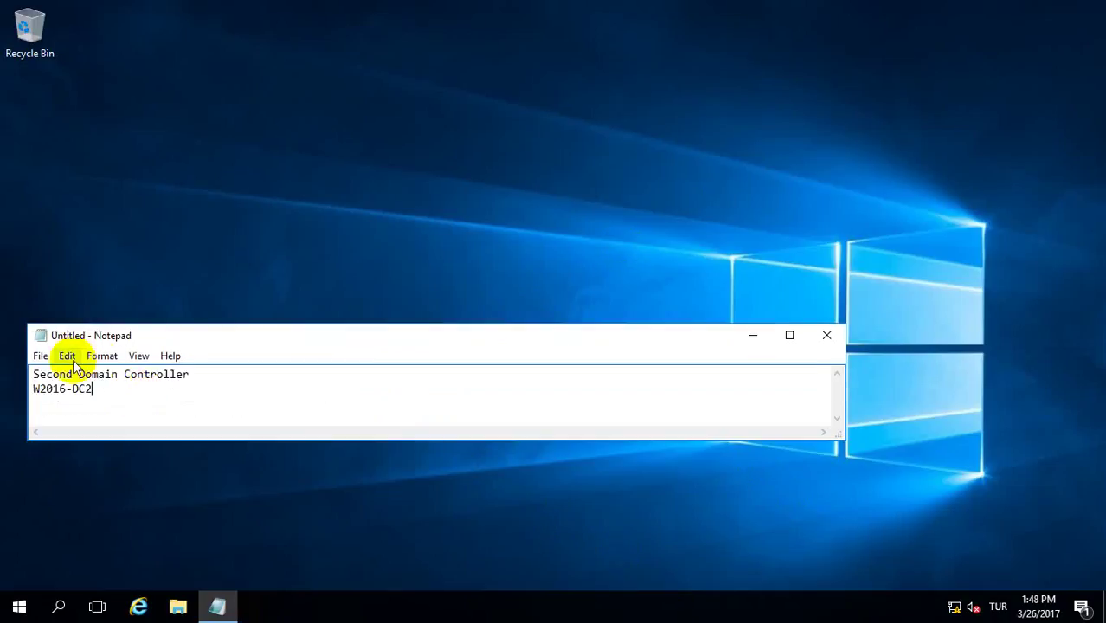
pyautogui.moveTo(103, 387); pyautogui.dragTo(2, 374)
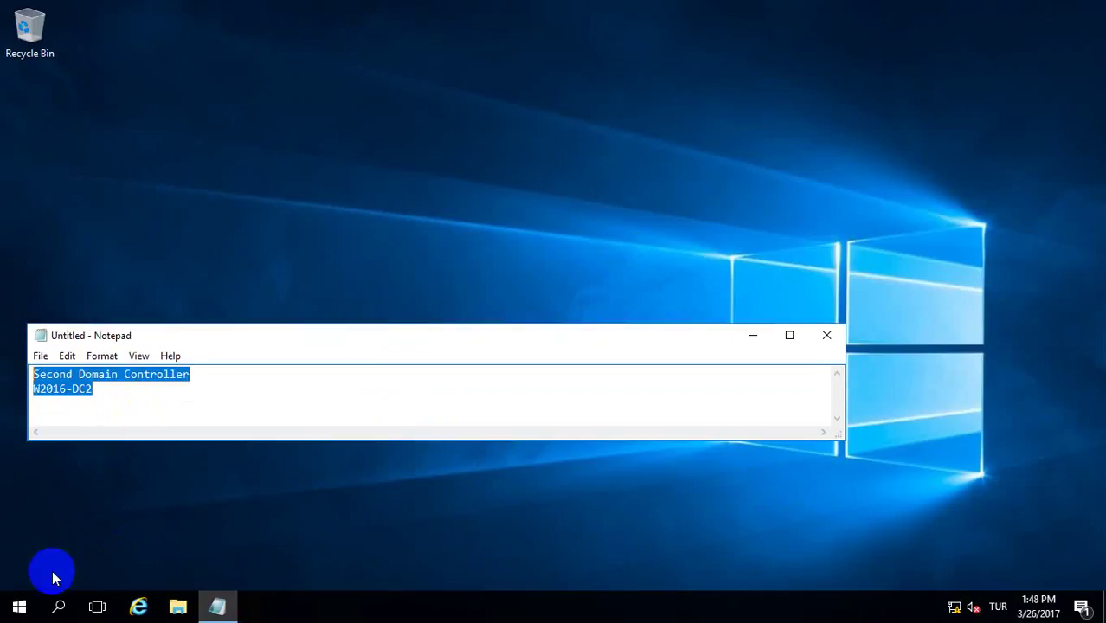
pyautogui.rightClick(19, 606)
pyautogui.click(70, 521)
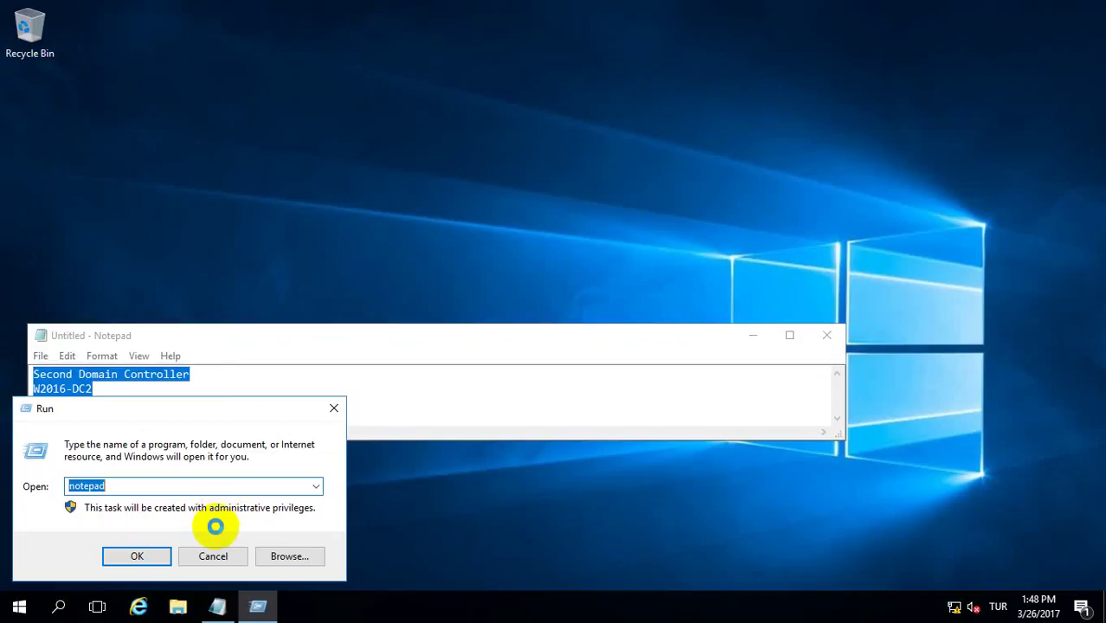
# - Run cmd, ping 192.168.1.32, close the console, and return to the Server Manager dashboard
pyautogui.write('cmd')
pyautogui.press('Return')
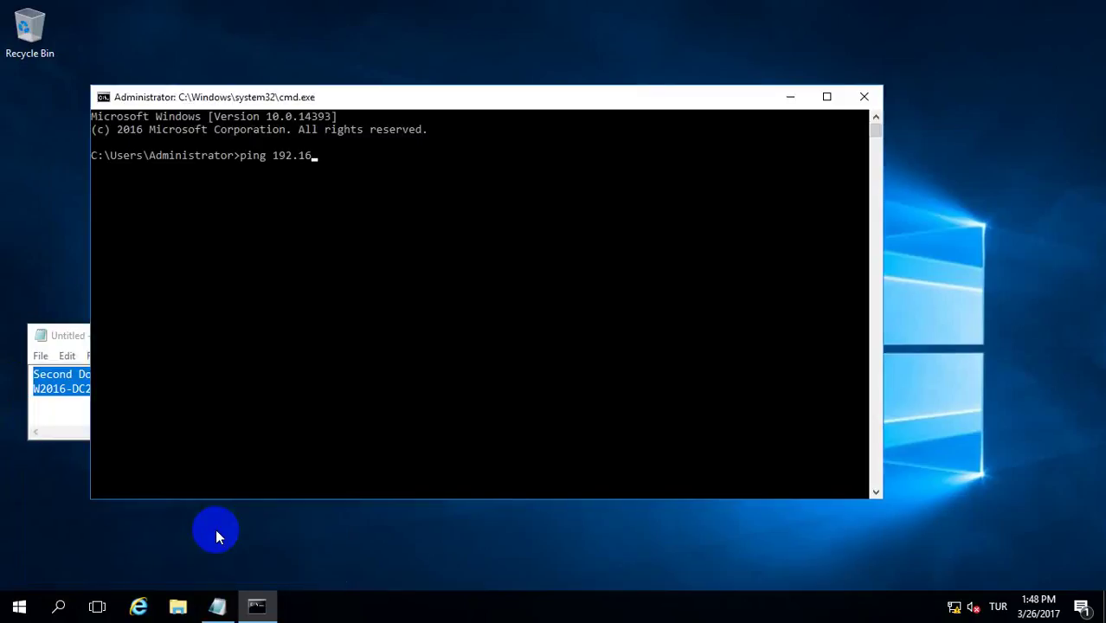
pyautogui.press('Return')
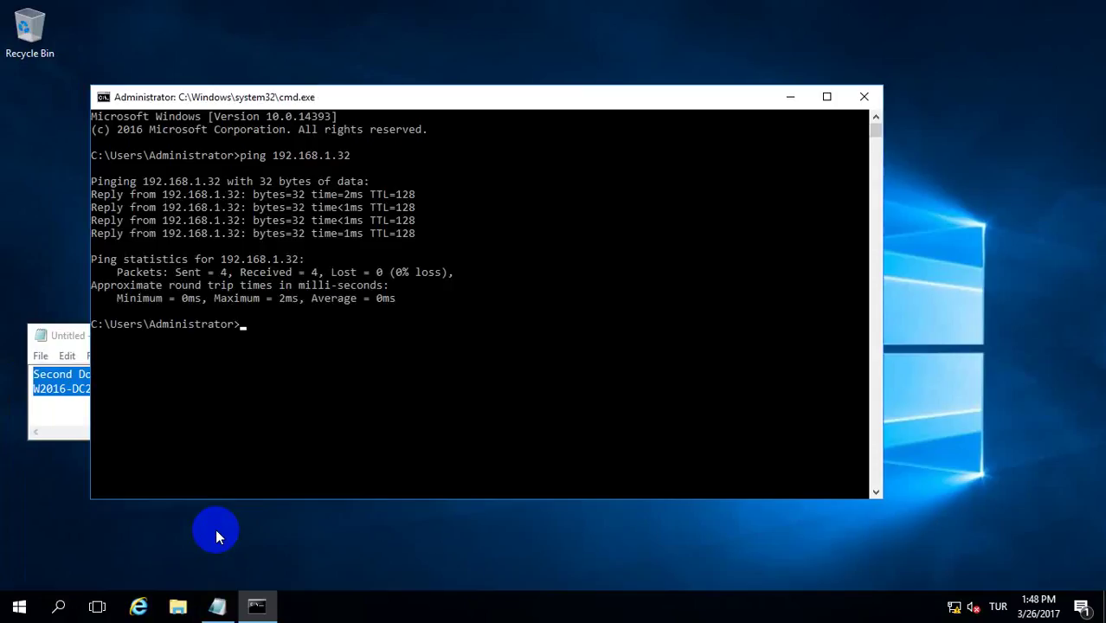
pyautogui.write('t')
pyautogui.press('Return')
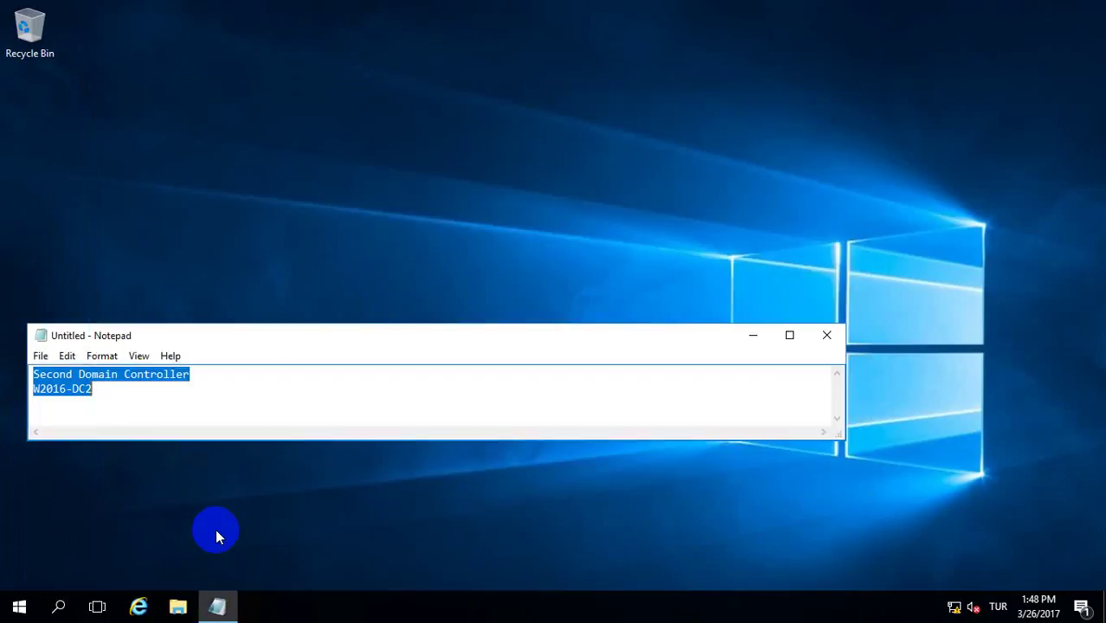
pyautogui.click(340, 212)
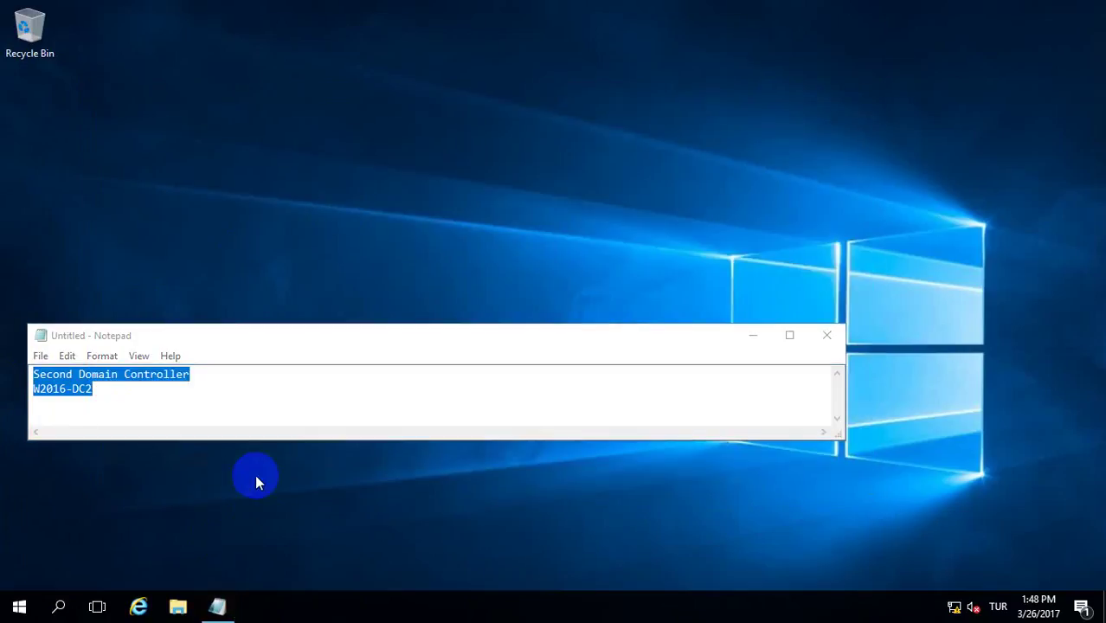
pyautogui.click(16, 604)
pyautogui.press('Escape')
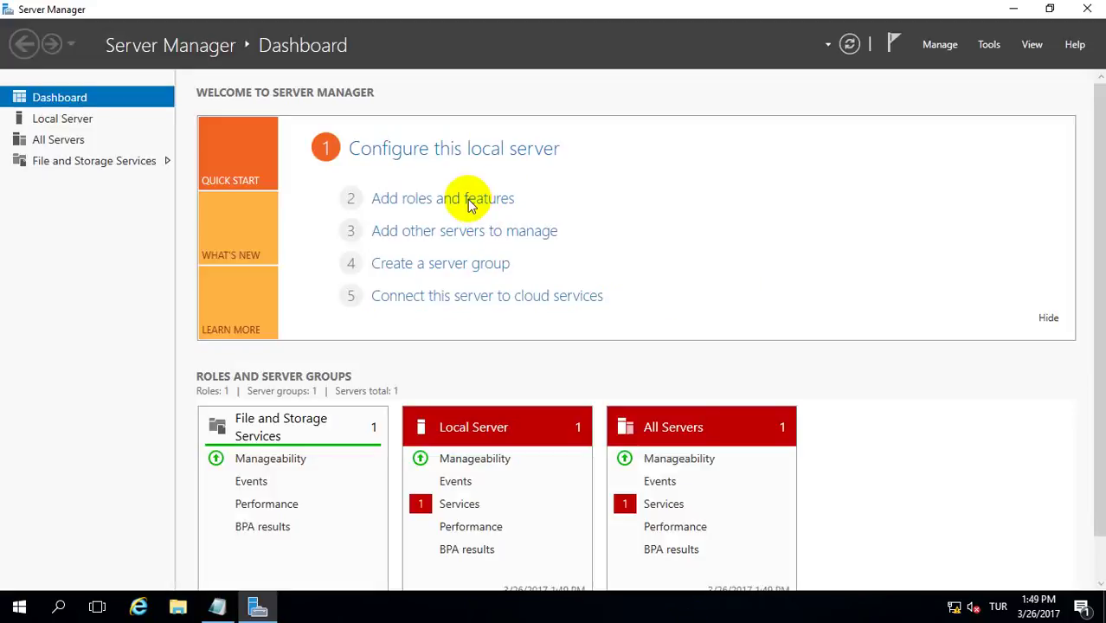
# - In Add Roles and Features, select Active Directory Domain Services with its management features for W2016-DC2
pyautogui.click(493, 201)
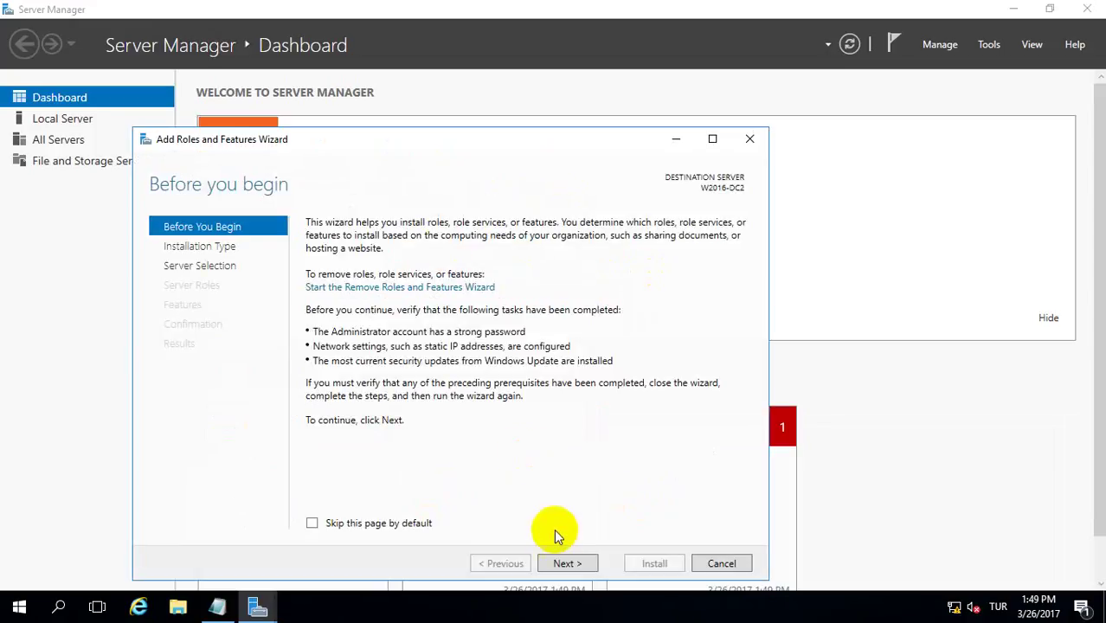
pyautogui.click(563, 563)
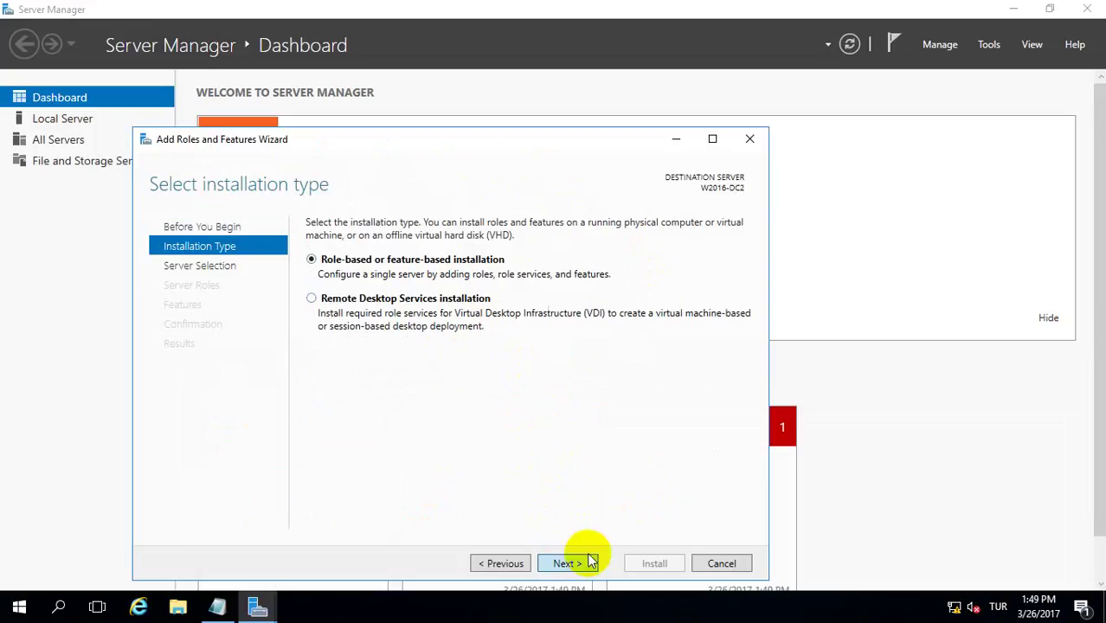
pyautogui.click(588, 563)
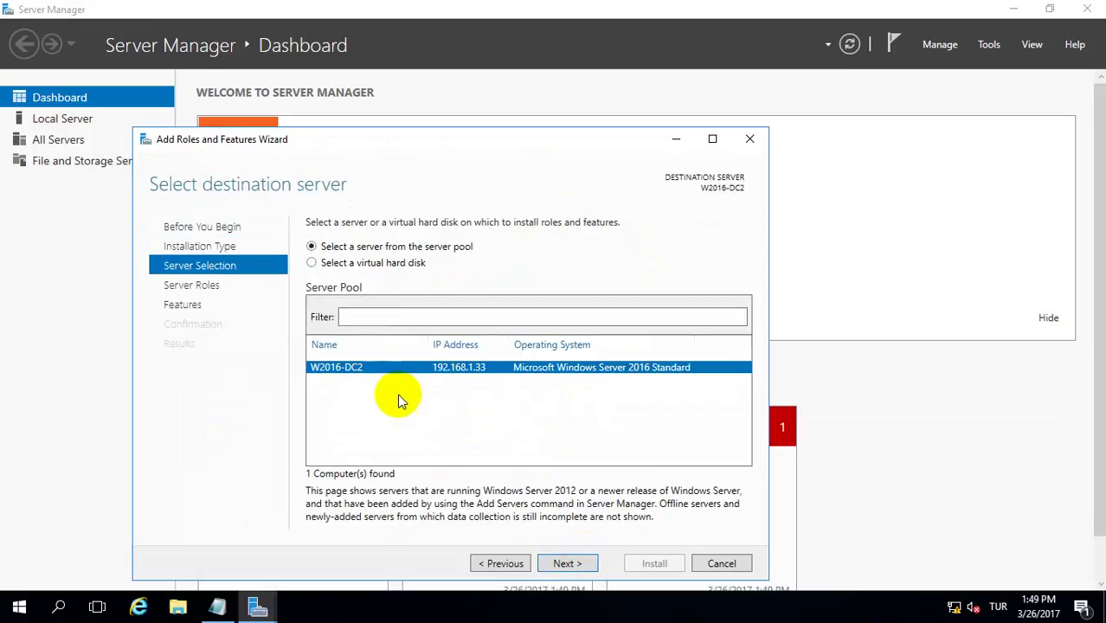
pyautogui.click(563, 563)
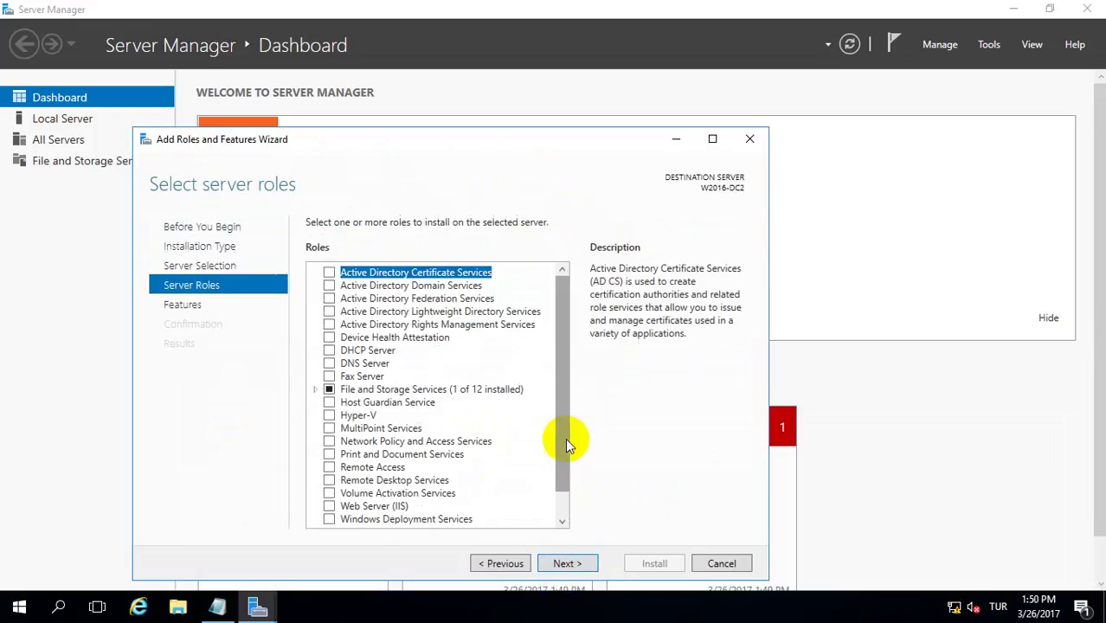
pyautogui.click(328, 285)
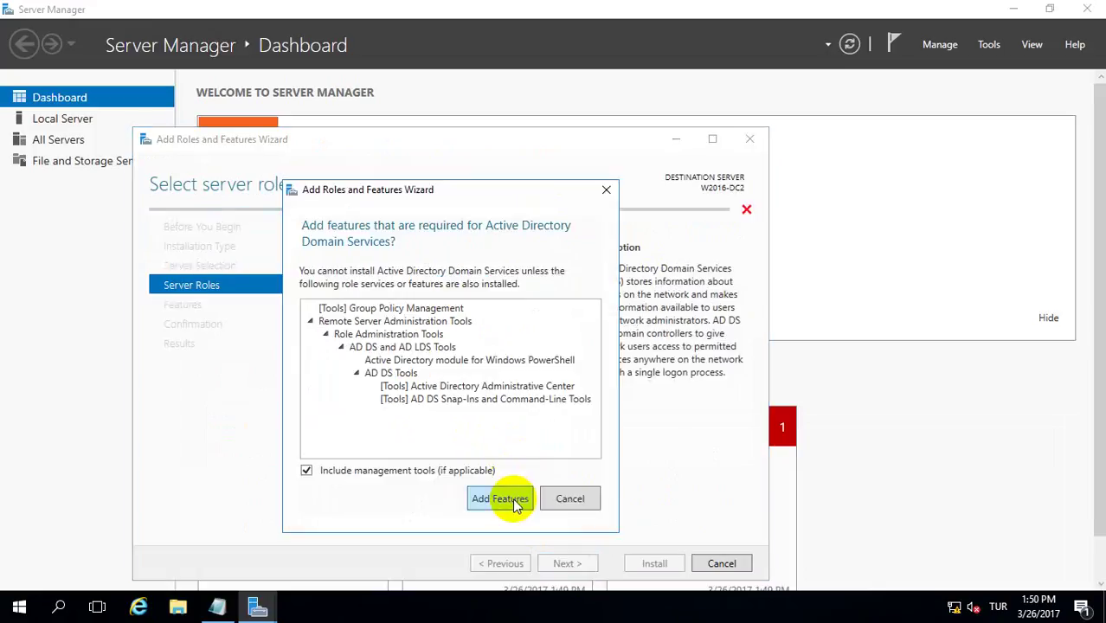
pyautogui.click(502, 499)
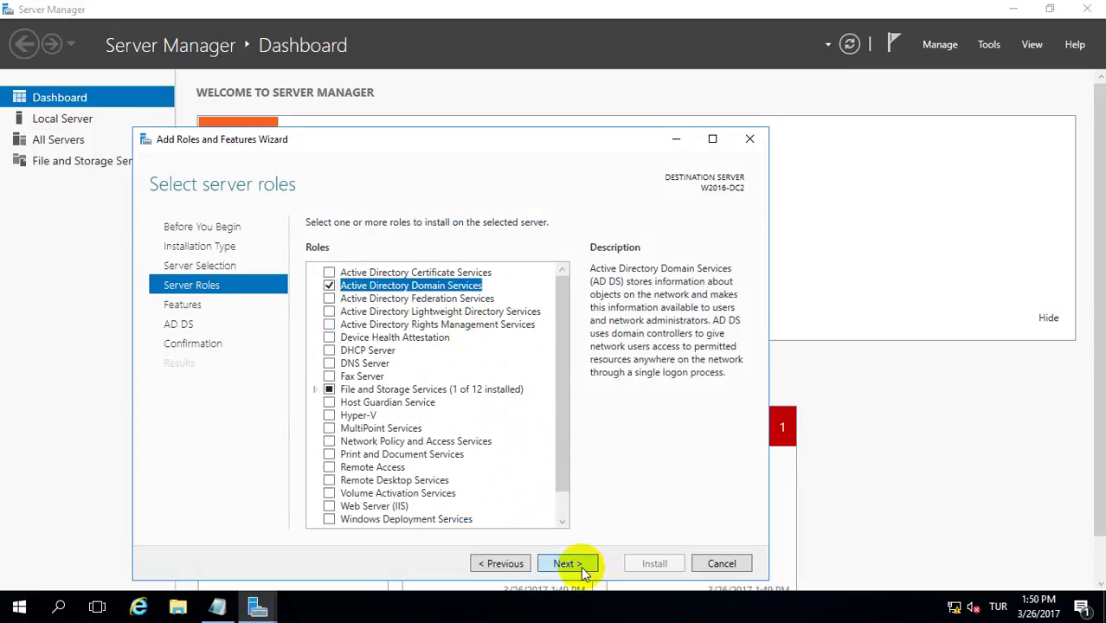
pyautogui.click(580, 568)
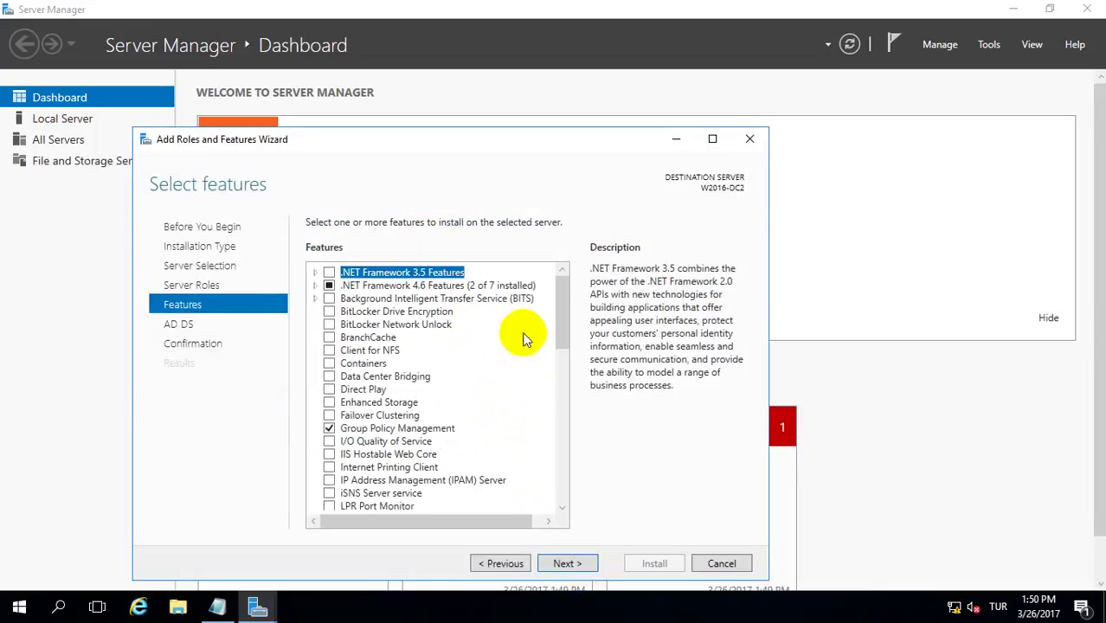
pyautogui.click(564, 563)
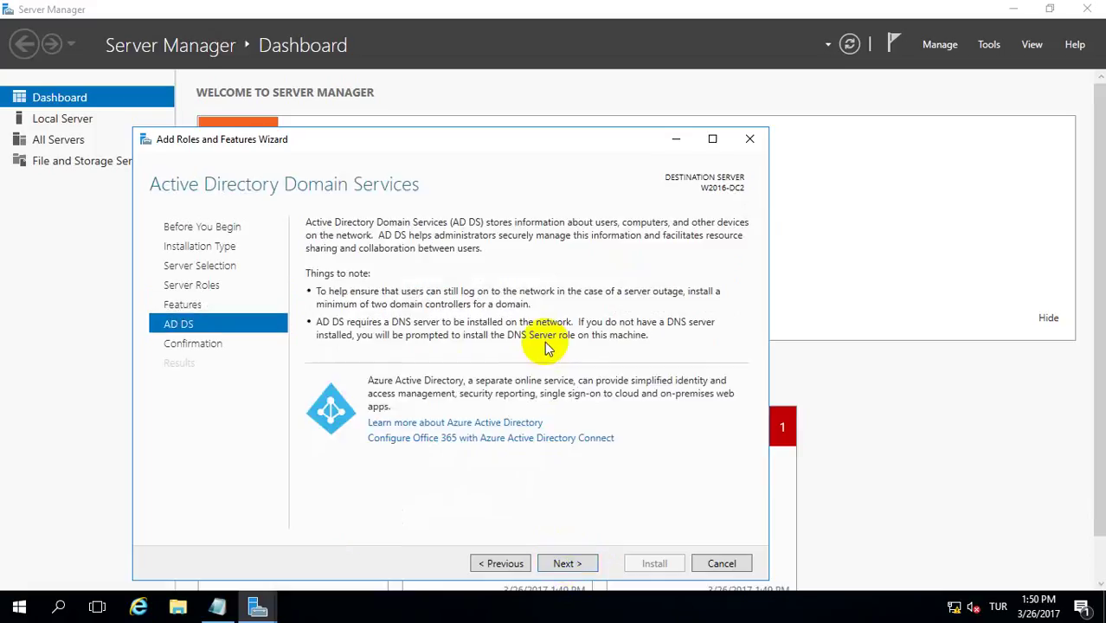
pyautogui.click(563, 563)
# - Allow automatic restarts, install the role, and launch domain controller promotion from the notifications flag
pyautogui.click(312, 247)
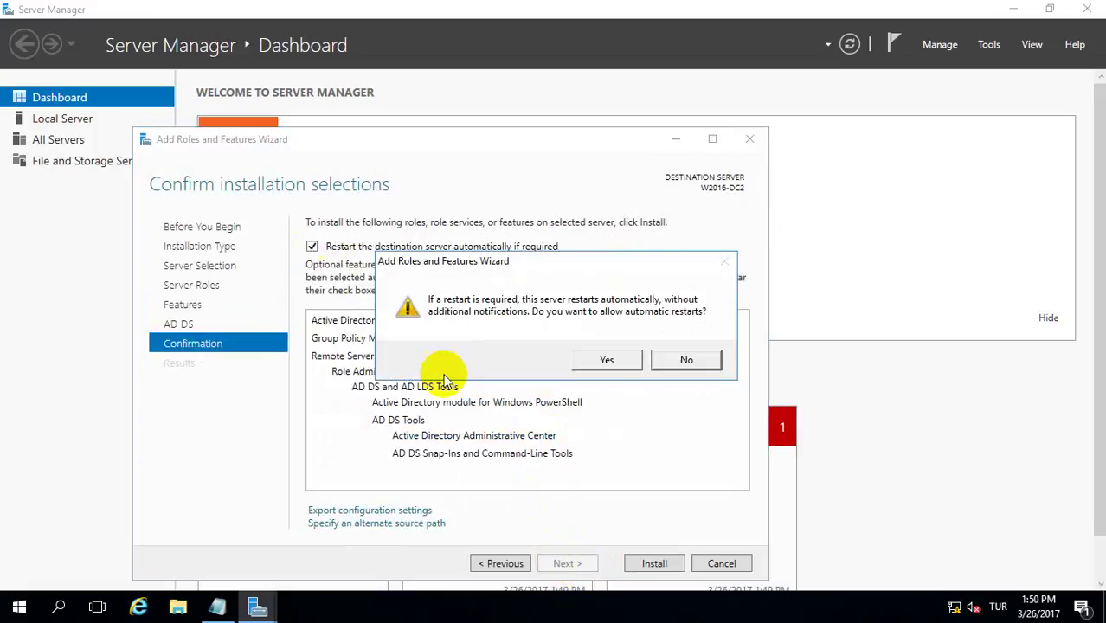
pyautogui.click(584, 364)
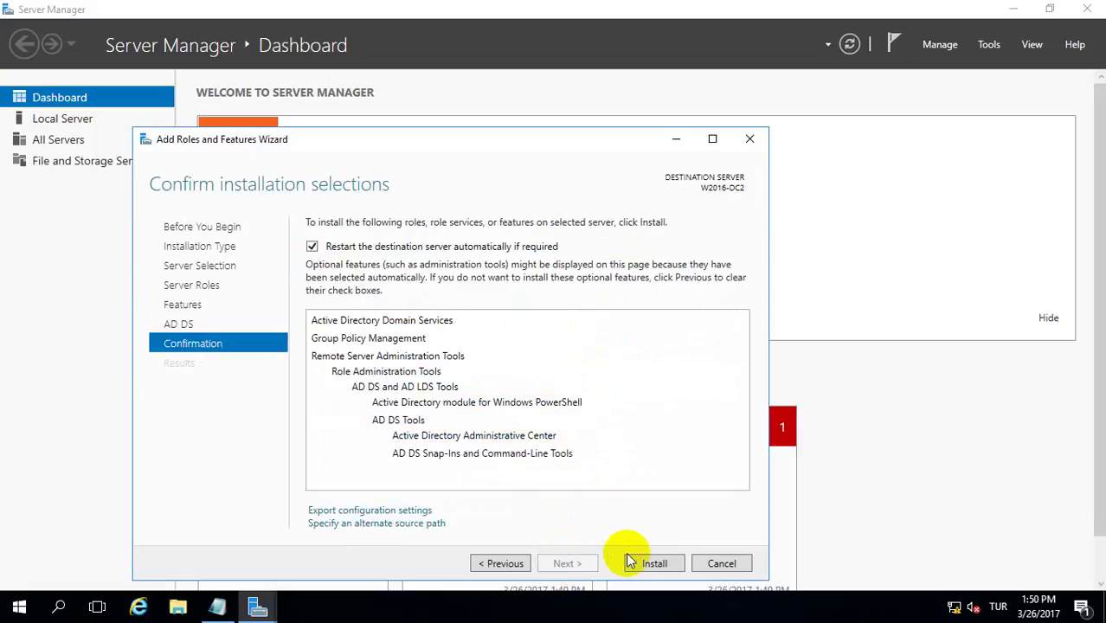
pyautogui.click(649, 563)
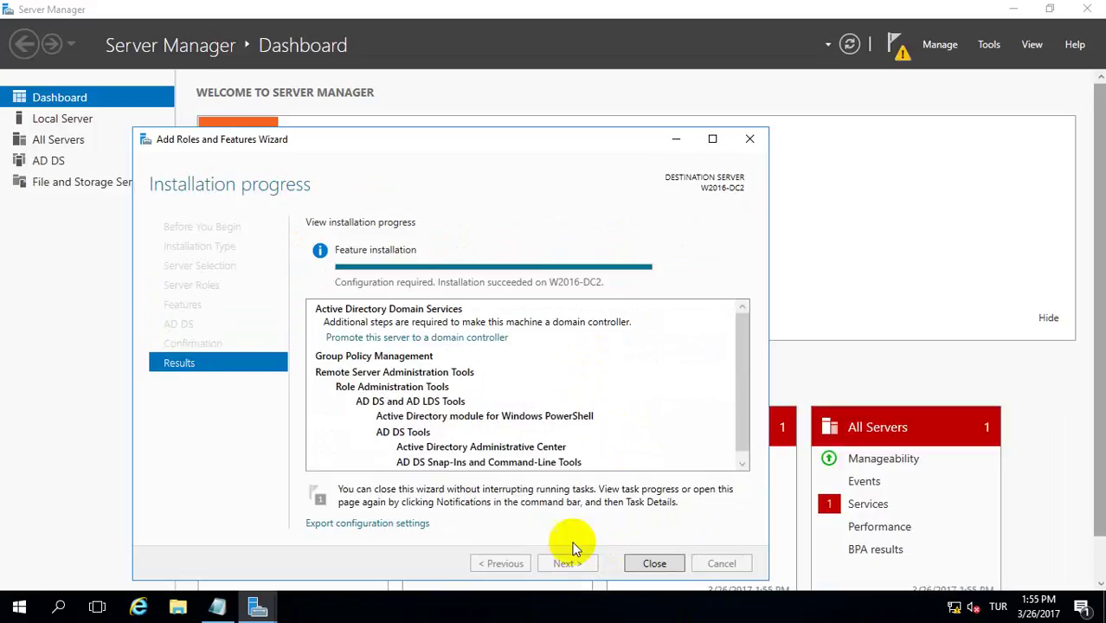
pyautogui.click(657, 564)
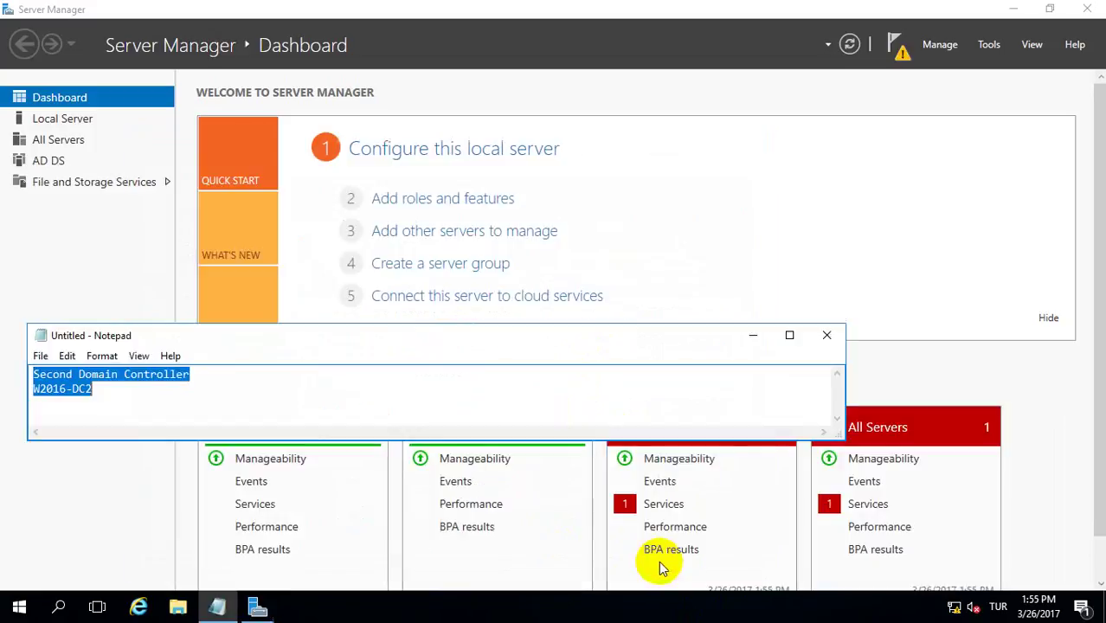
pyautogui.click(895, 45)
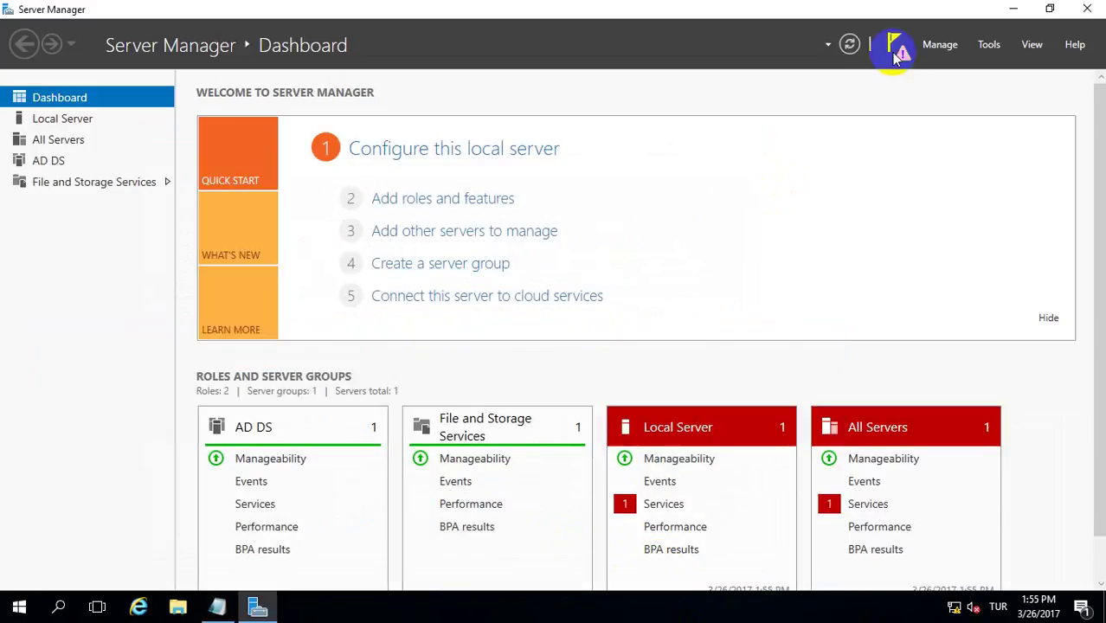
pyautogui.click(896, 57)
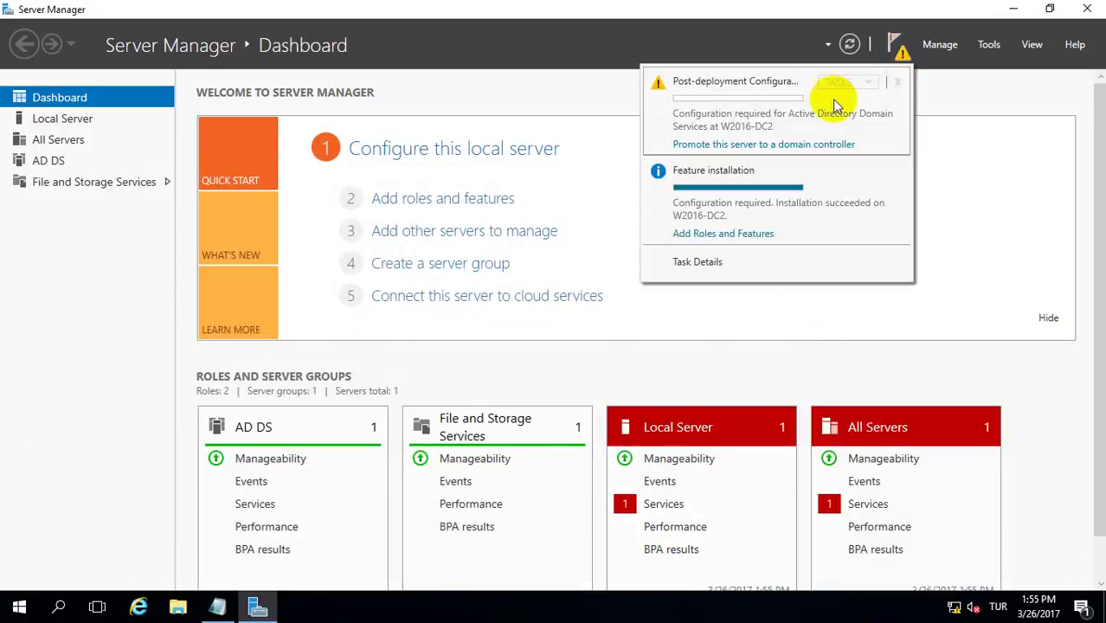
pyautogui.click(719, 145)
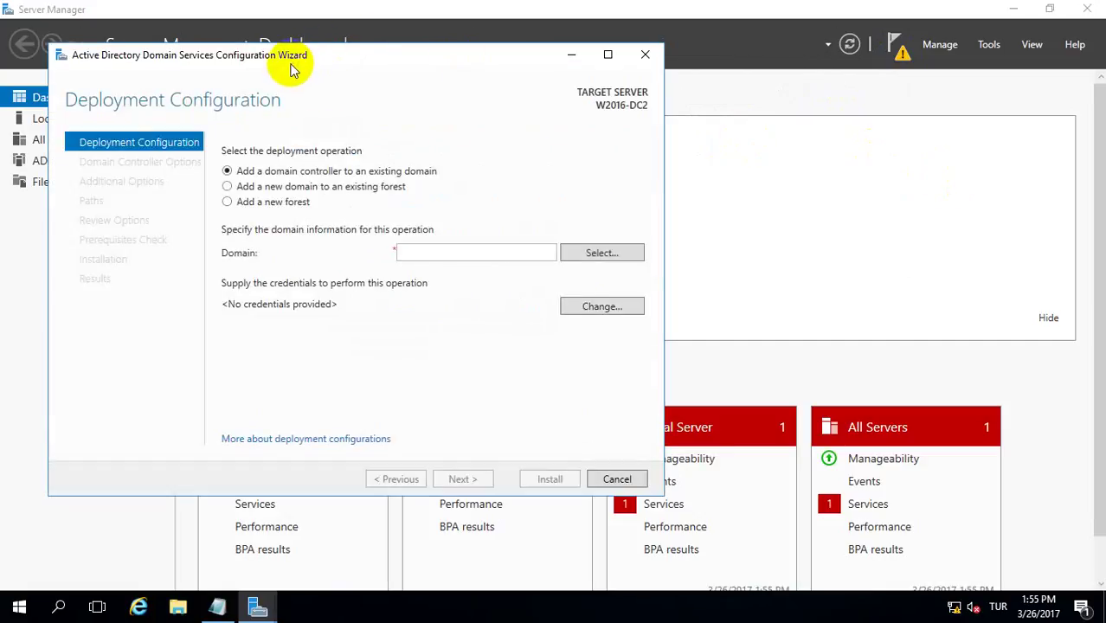
# - Choose to add a domain controller to an existing domain, supplying the company.local\Administrator credentials
pyautogui.moveTo(237, 67); pyautogui.dragTo(410, 59)
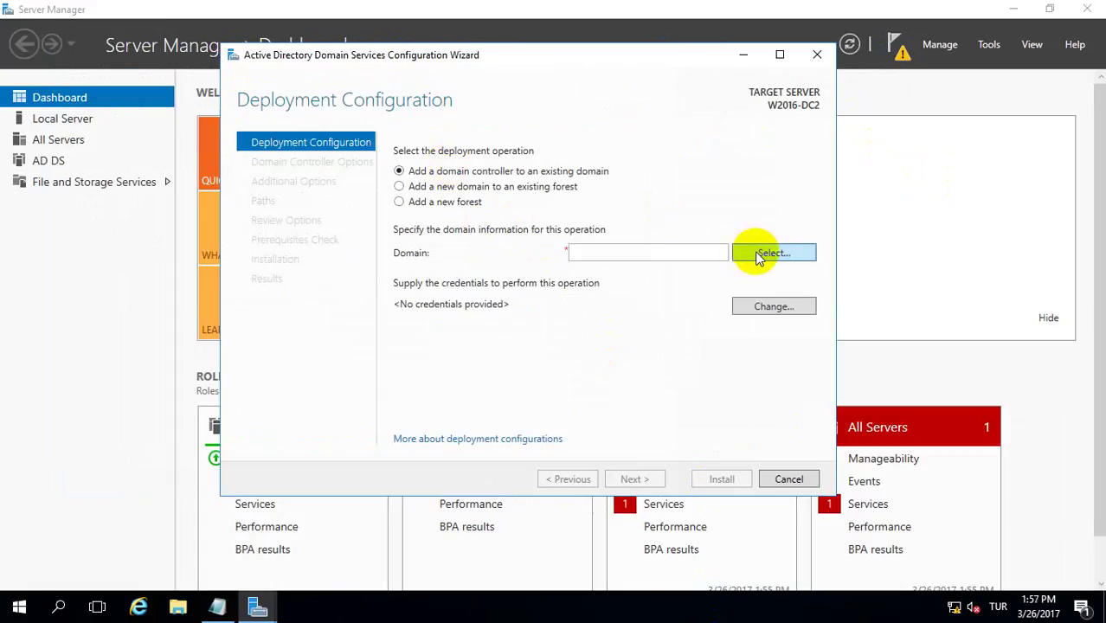
pyautogui.click(759, 256)
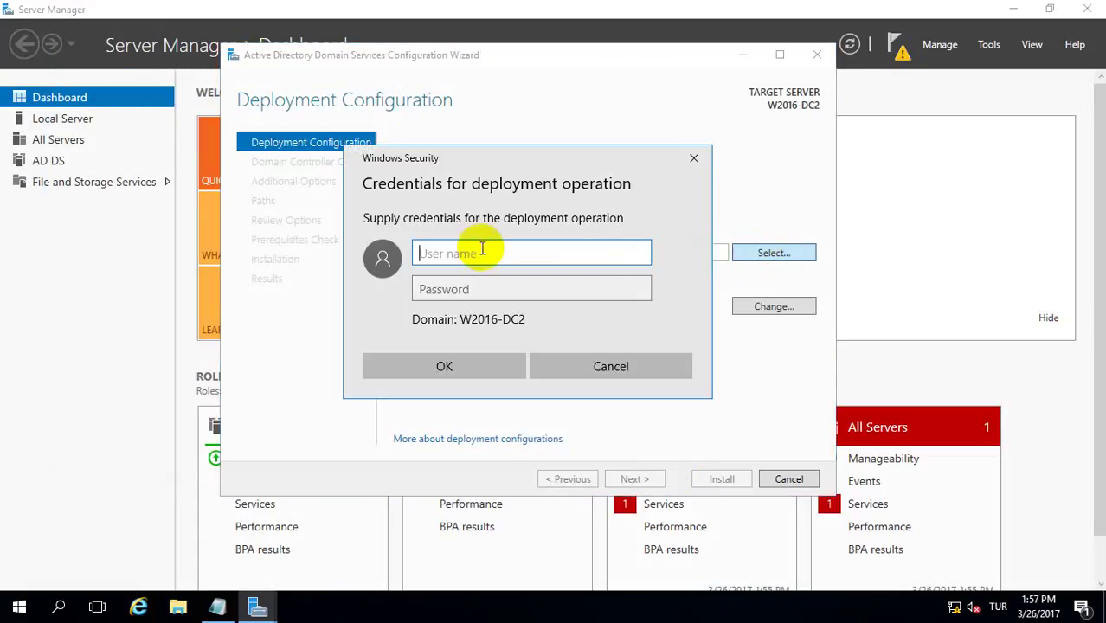
pyautogui.write('company')
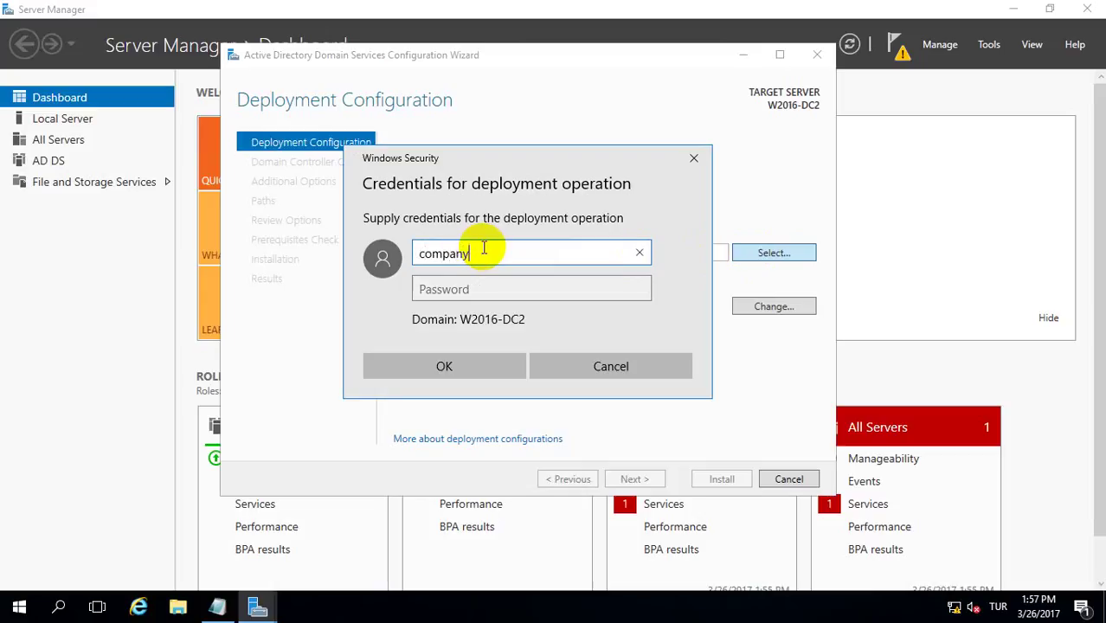
pyautogui.write('.local\\')
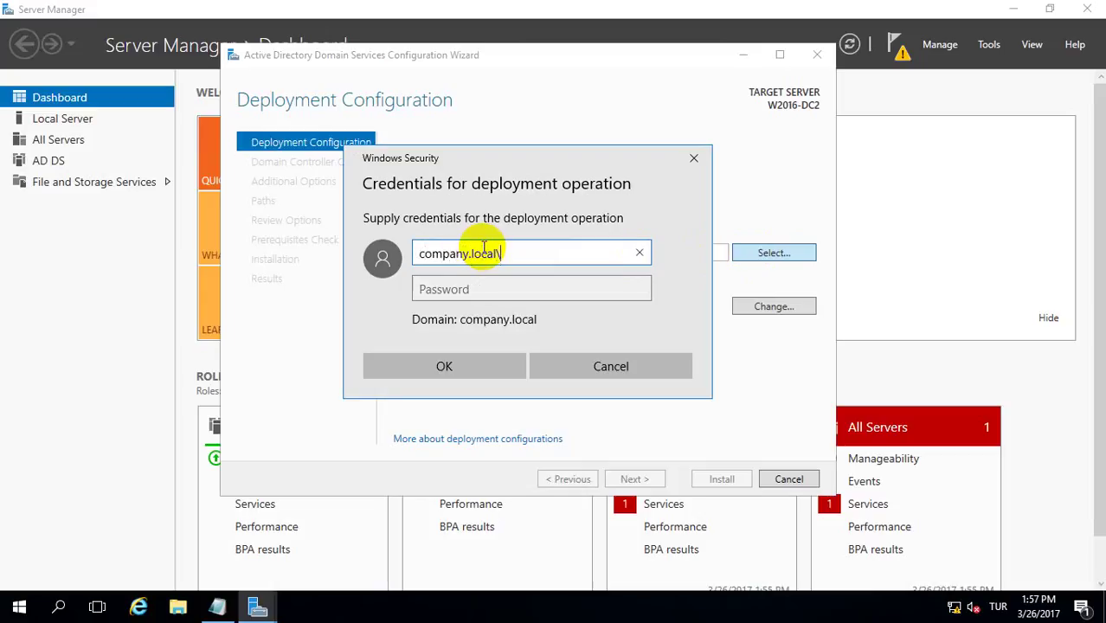
pyautogui.write('Administrator')
pyautogui.press('Tab')
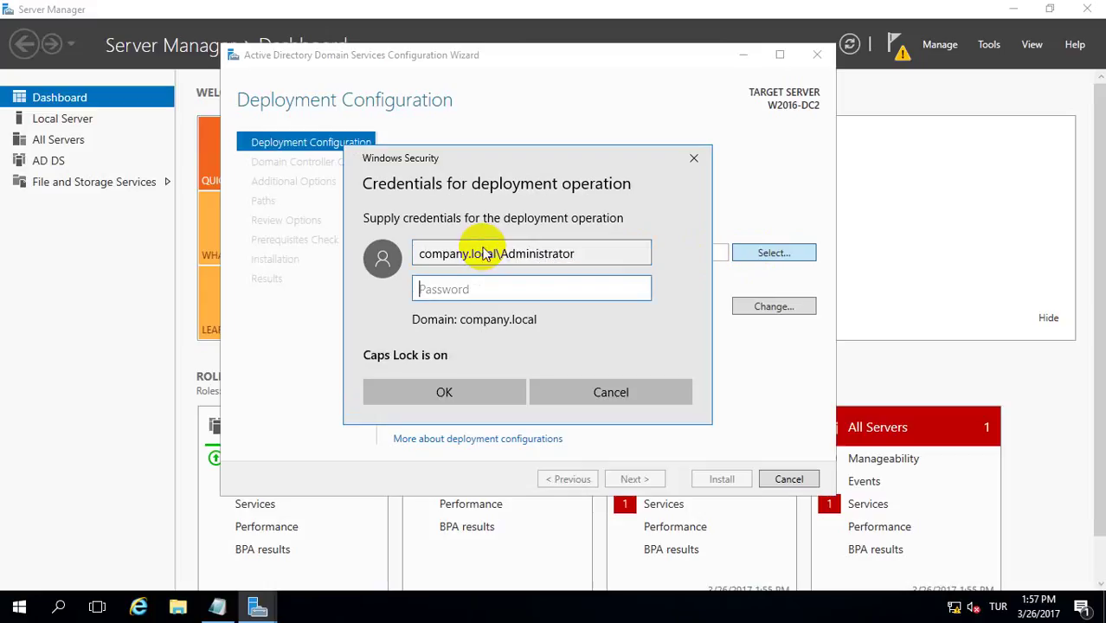
pyautogui.write('P')
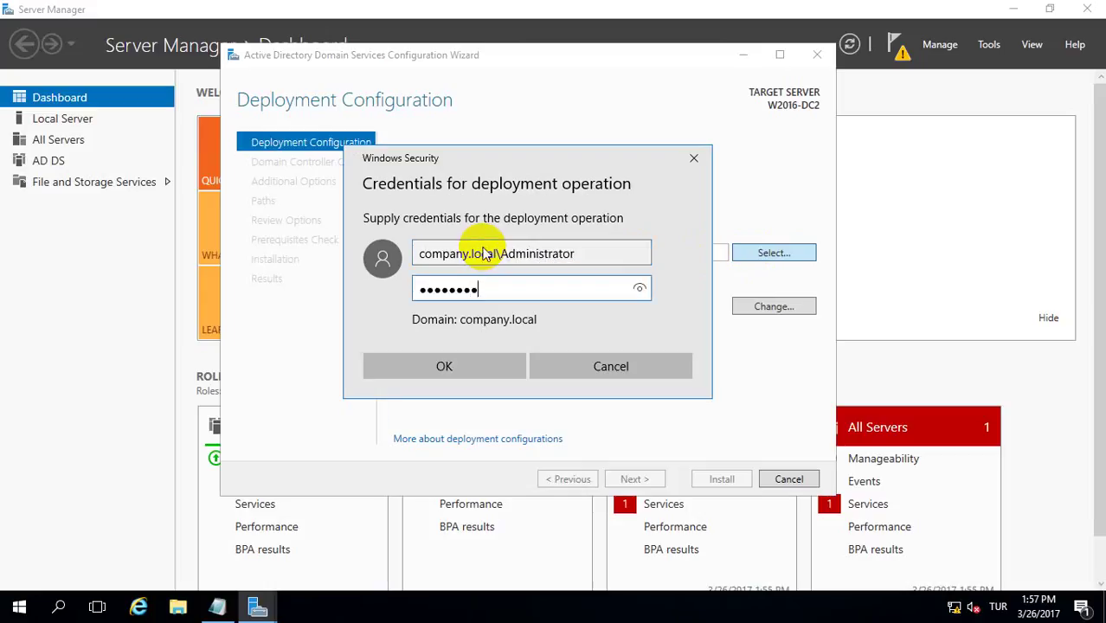
pyautogui.click(463, 360)
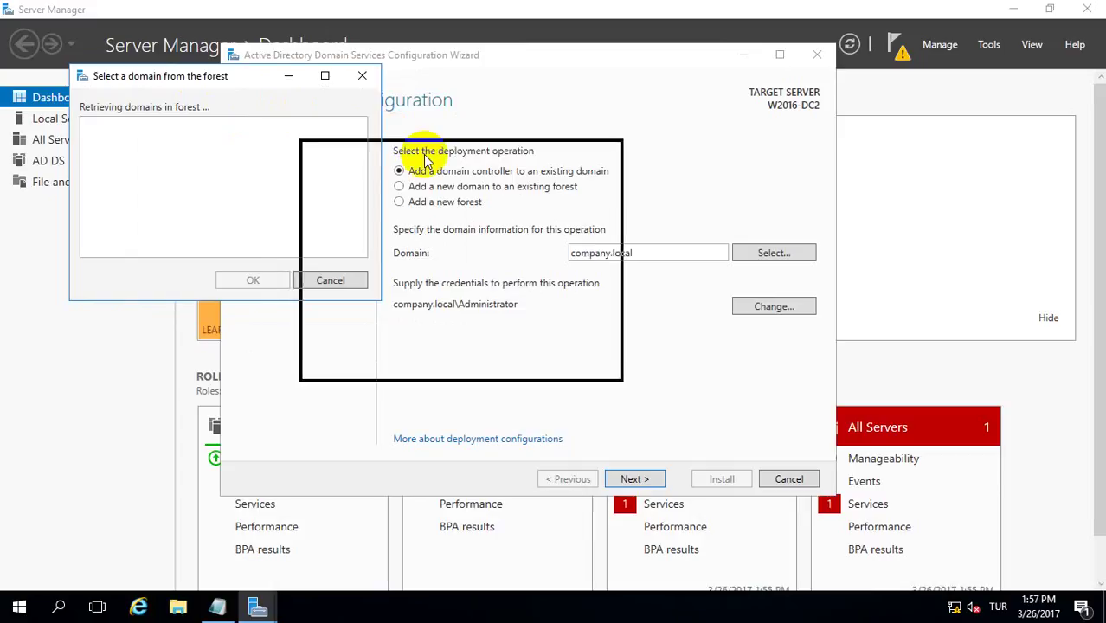
# - Select company.local as the target domain and continue to Domain Controller Options
pyautogui.click(292, 227)
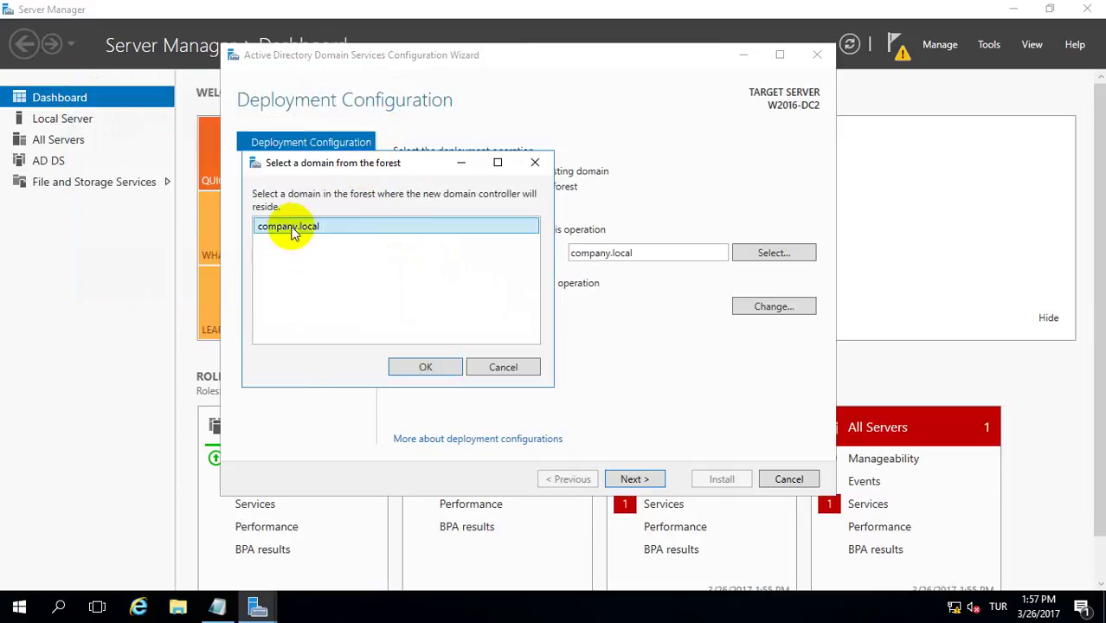
pyautogui.click(412, 375)
pyautogui.click(639, 483)
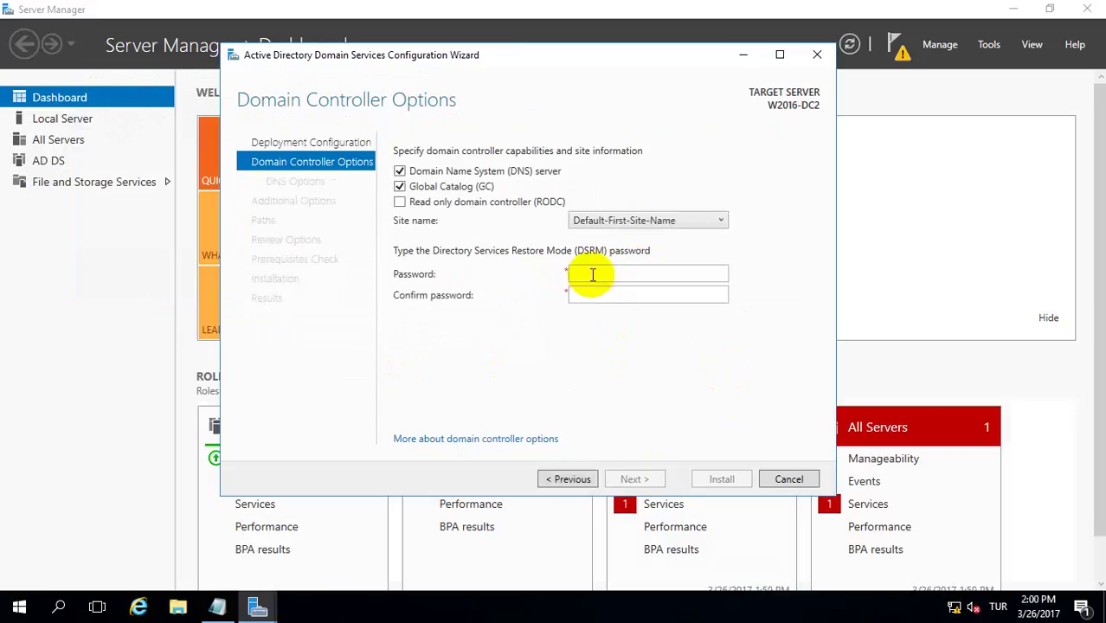
# - Enter and confirm the Directory Services Restore Mode password, skipping DNS delegation
pyautogui.click(593, 275)
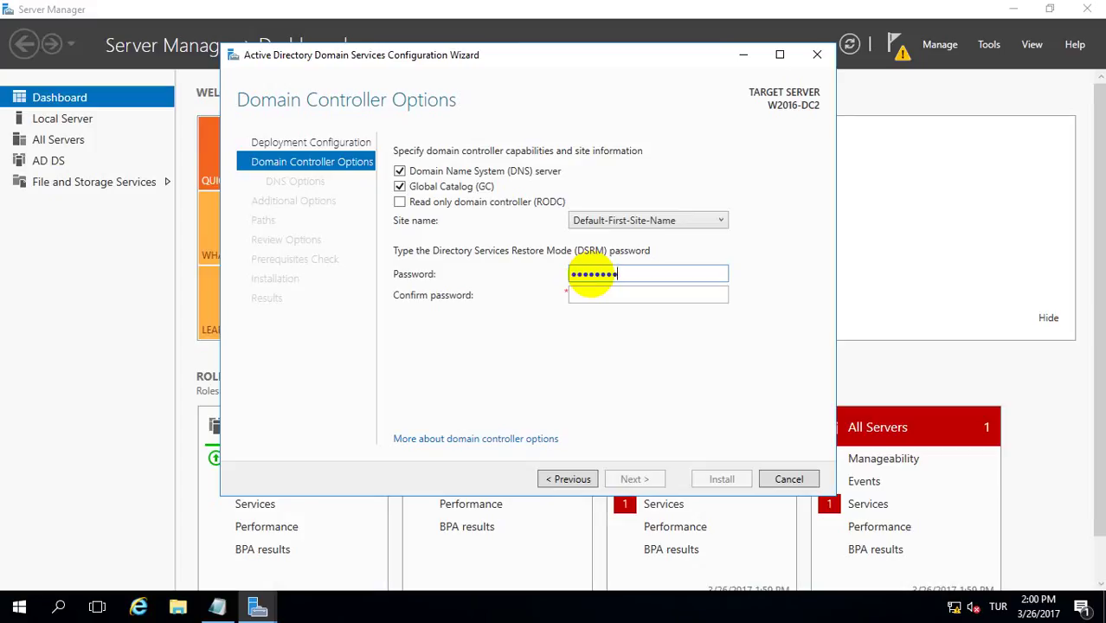
pyautogui.press('Tab')
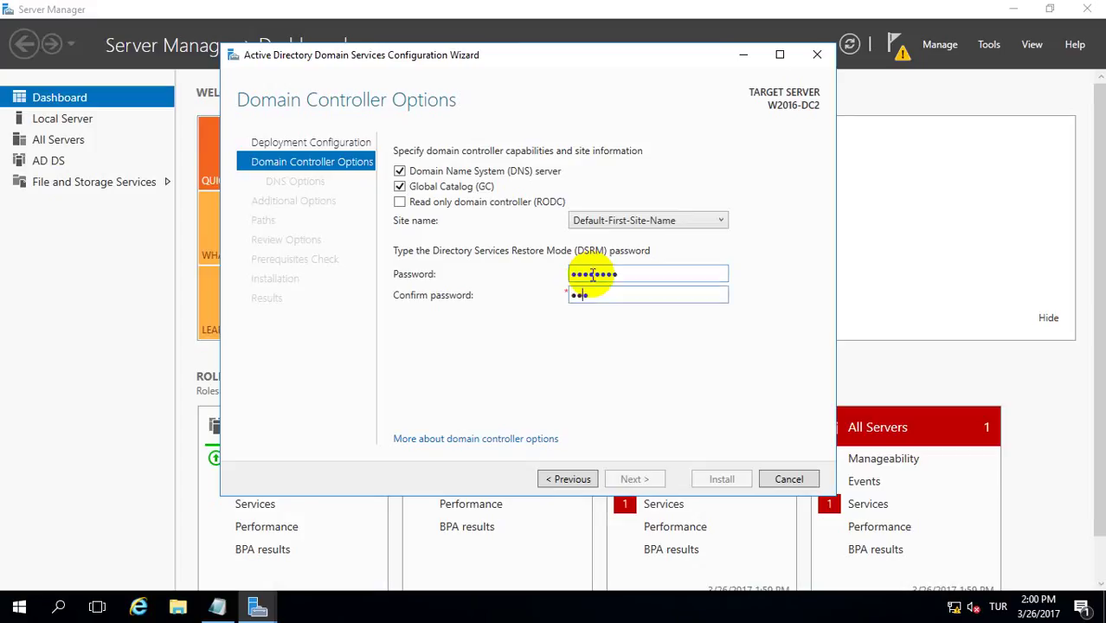
pyautogui.write('P@ssw0rd')
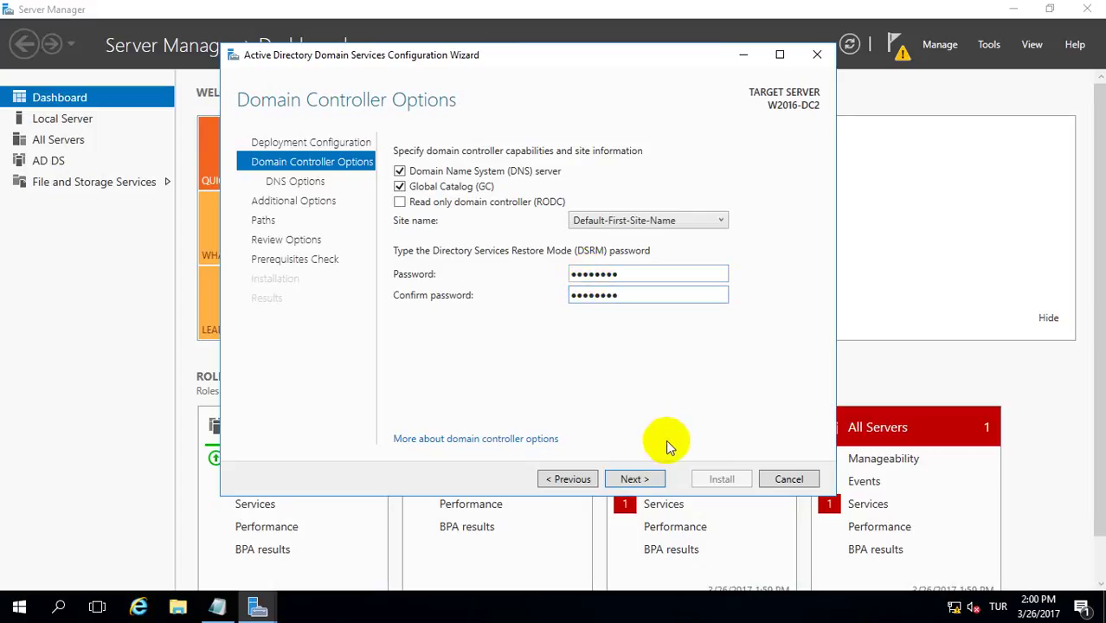
pyautogui.click(619, 484)
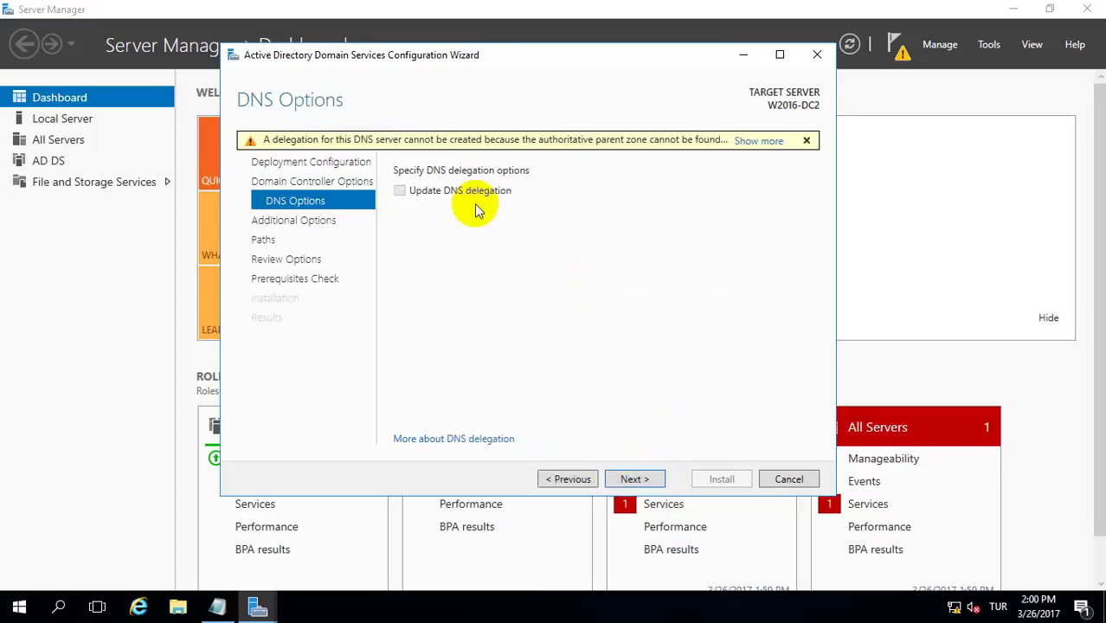
pyautogui.click(633, 478)
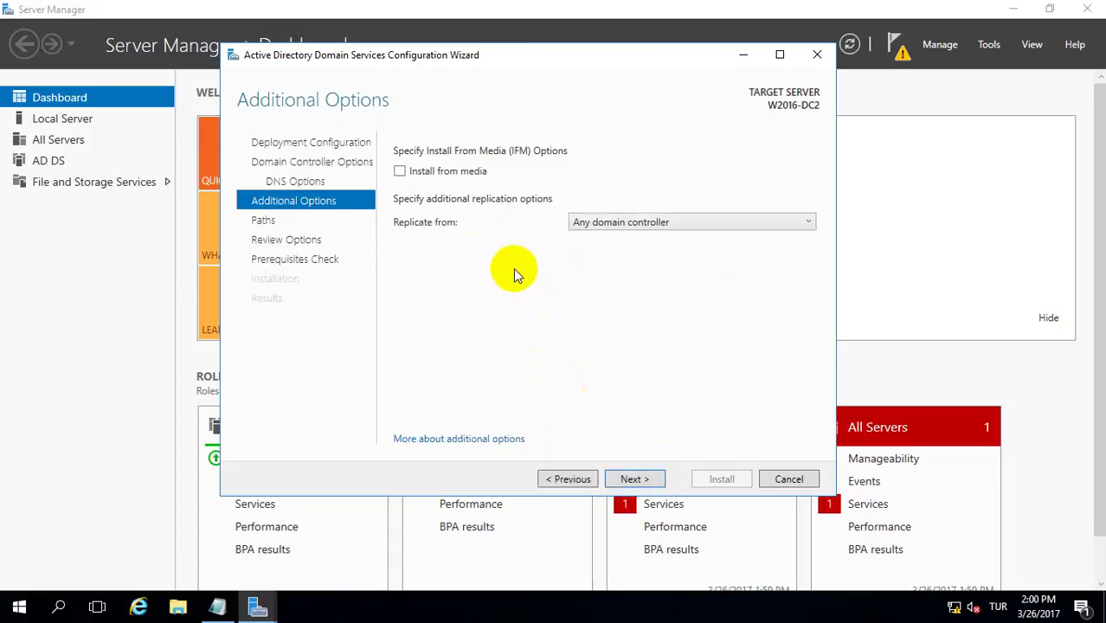
# - Replicate from W2016-DC1.company.local and keep the default database, log and SYSVOL paths
pyautogui.click(577, 225)
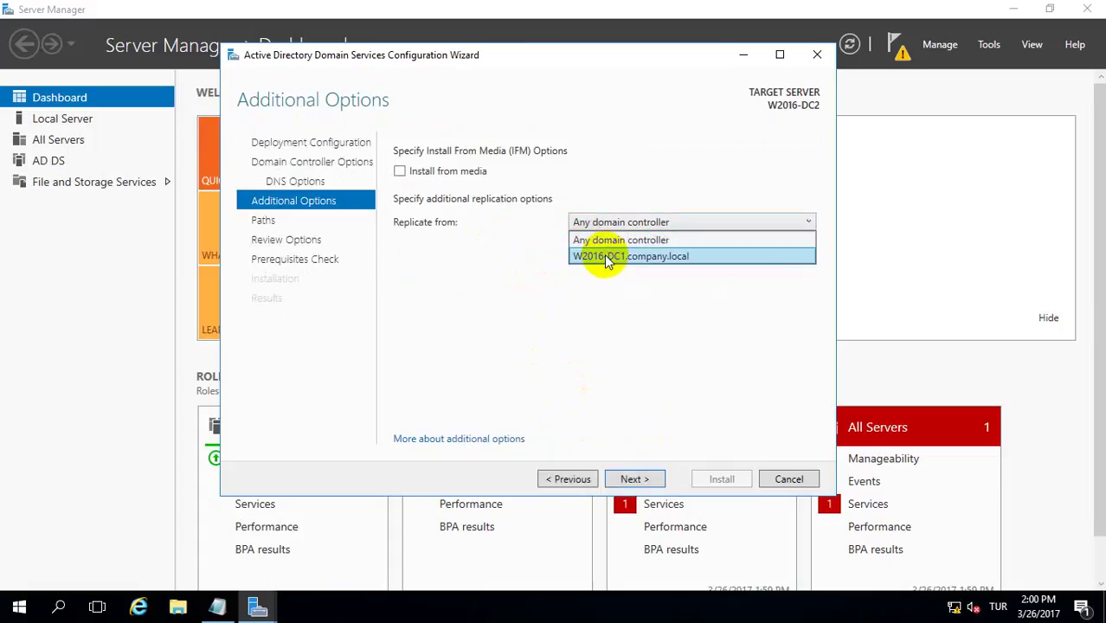
pyautogui.click(609, 258)
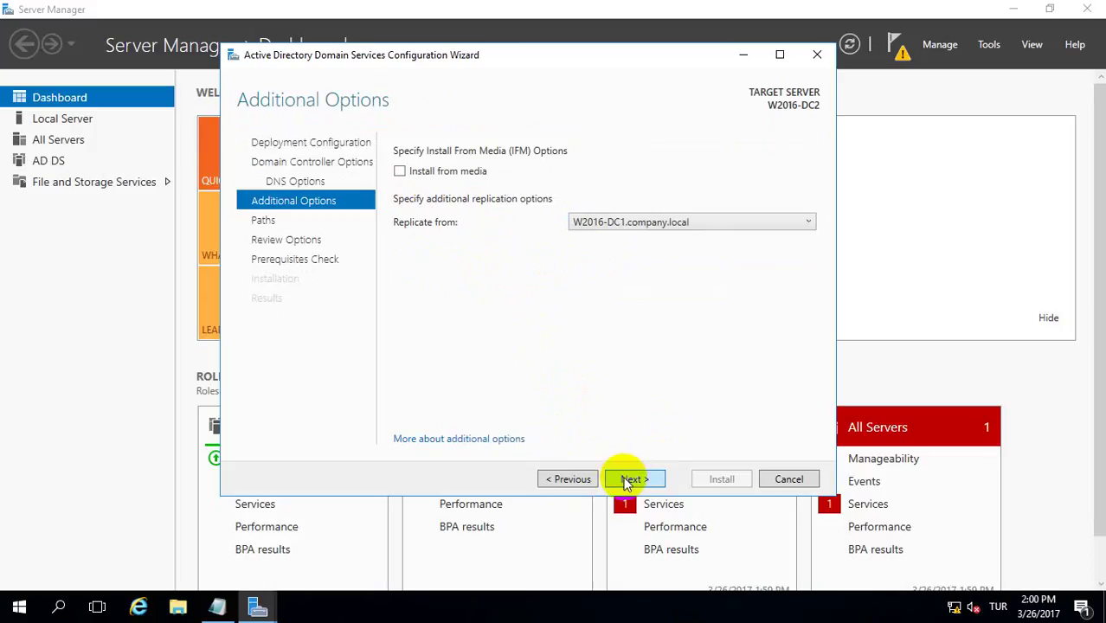
pyautogui.click(632, 481)
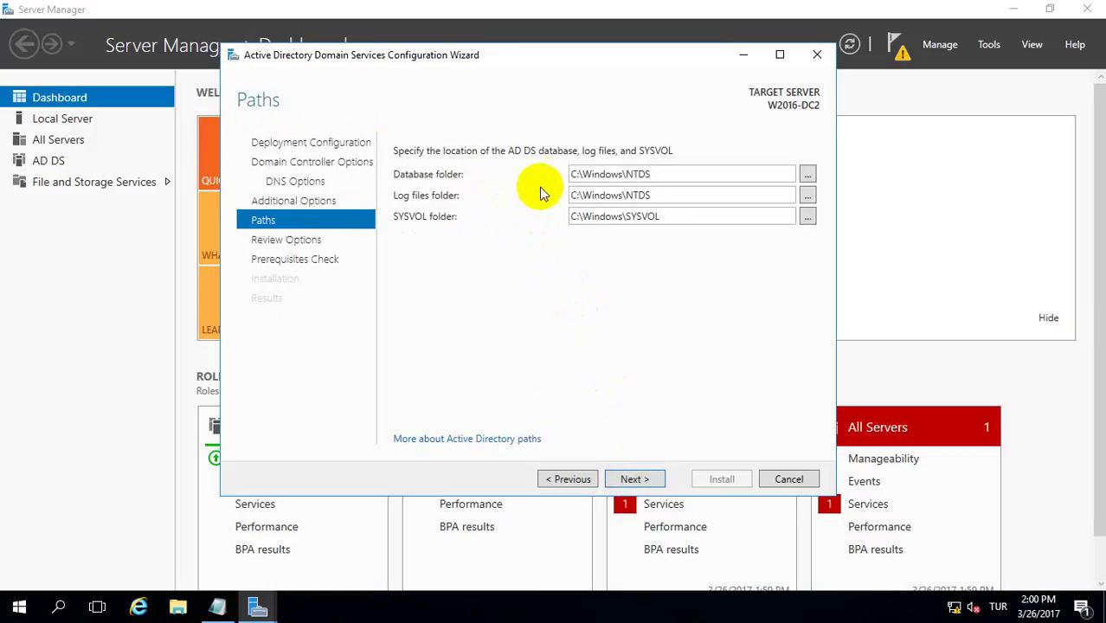
pyautogui.click(628, 478)
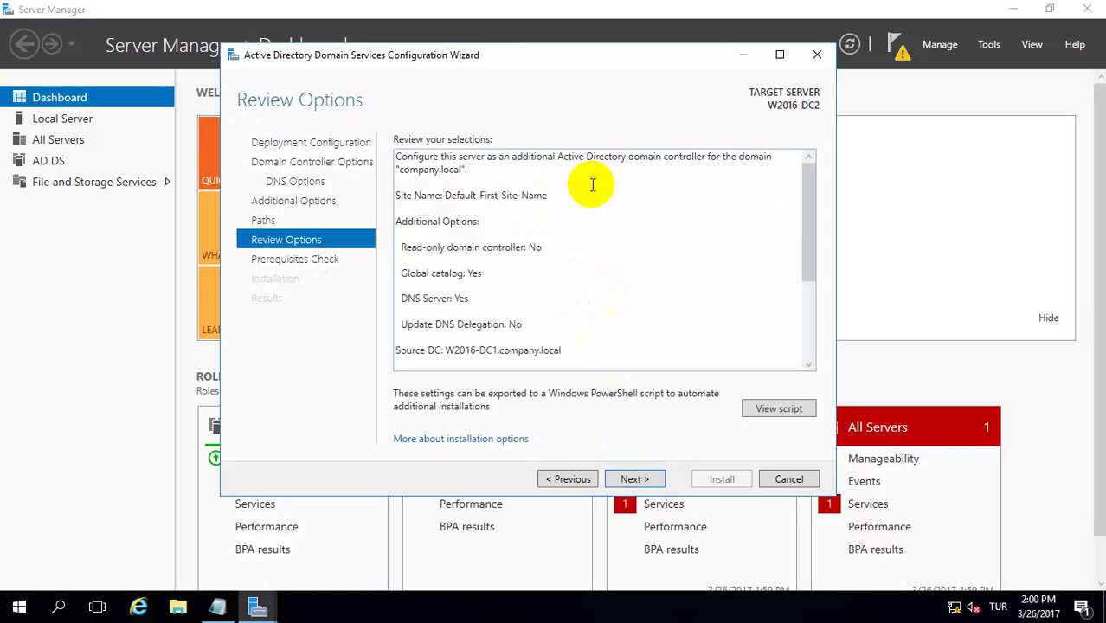
# - Review the generated PowerShell deployment script in Notepad, then run the prerequisites check
pyautogui.click(753, 411)
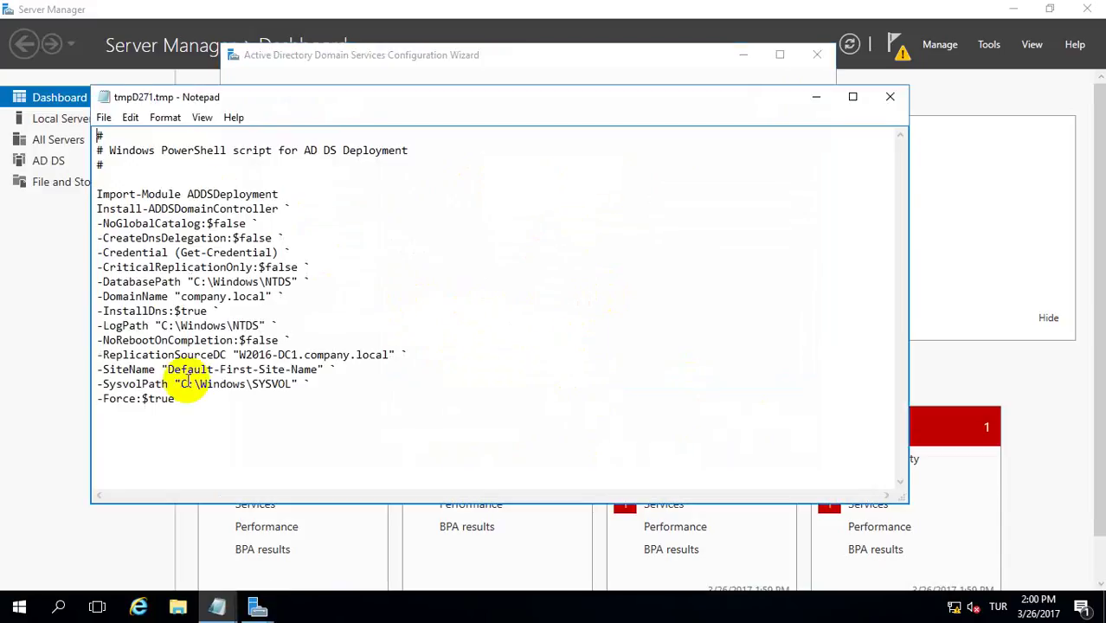
pyautogui.moveTo(177, 399); pyautogui.dragTo(98, 124)
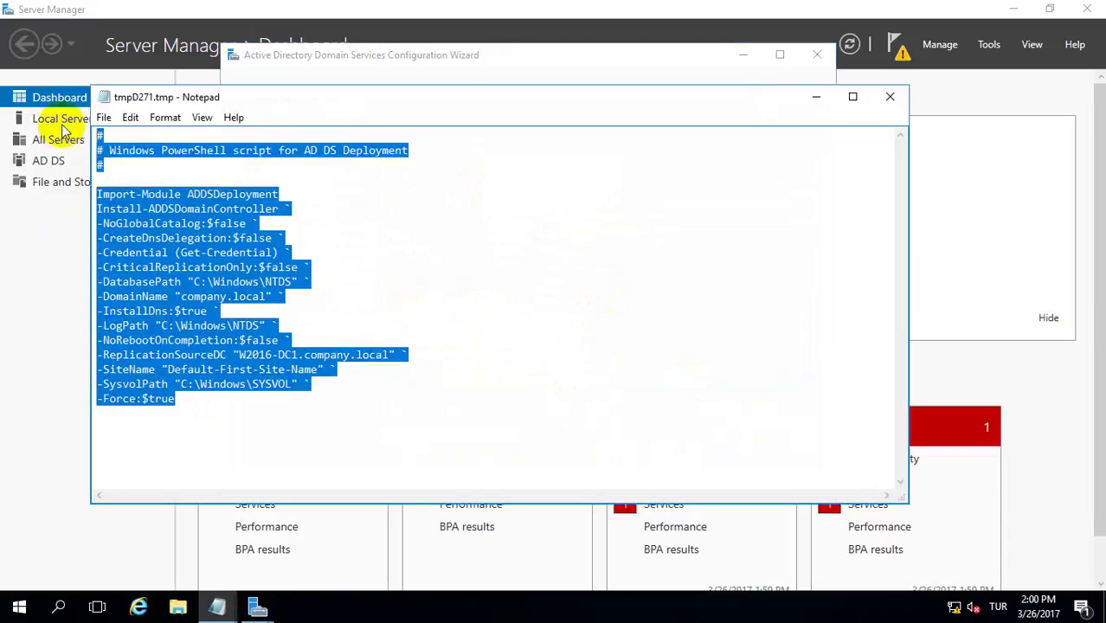
pyautogui.click(886, 99)
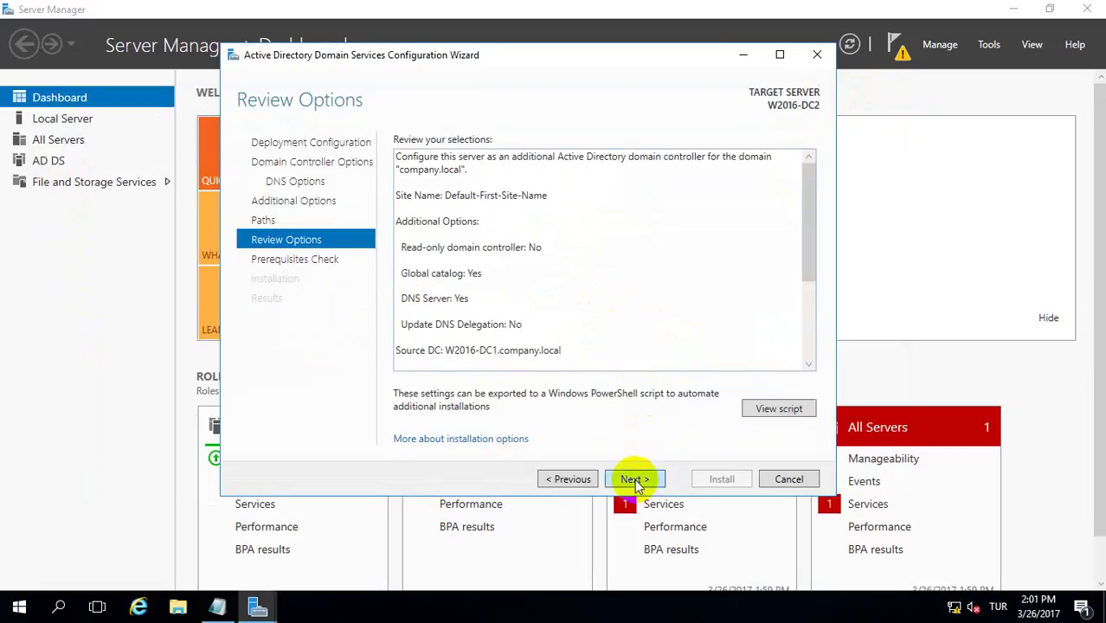
pyautogui.click(635, 479)
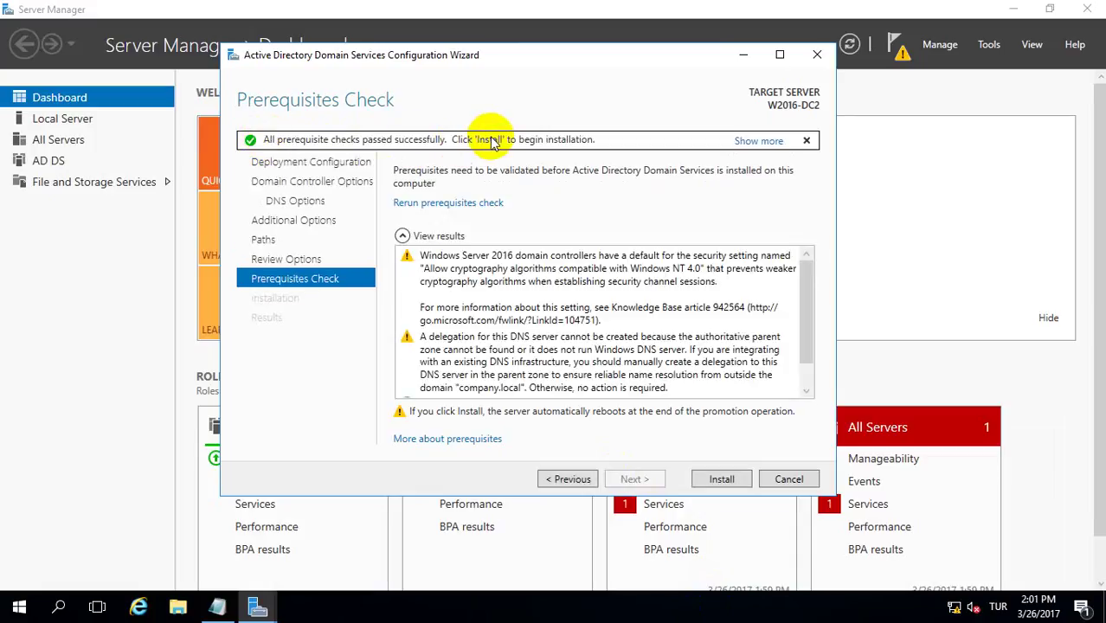
# - Install AD DS on W2016-DC2 and close the wizard while it promotes and restarts
pyautogui.click(708, 479)
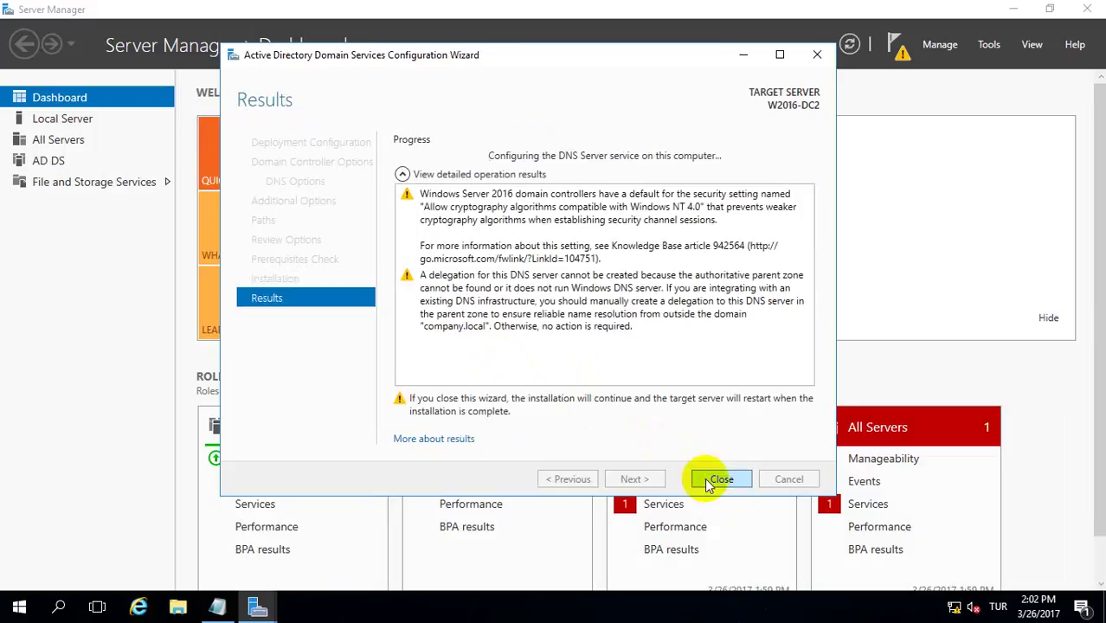
pyautogui.click(709, 480)
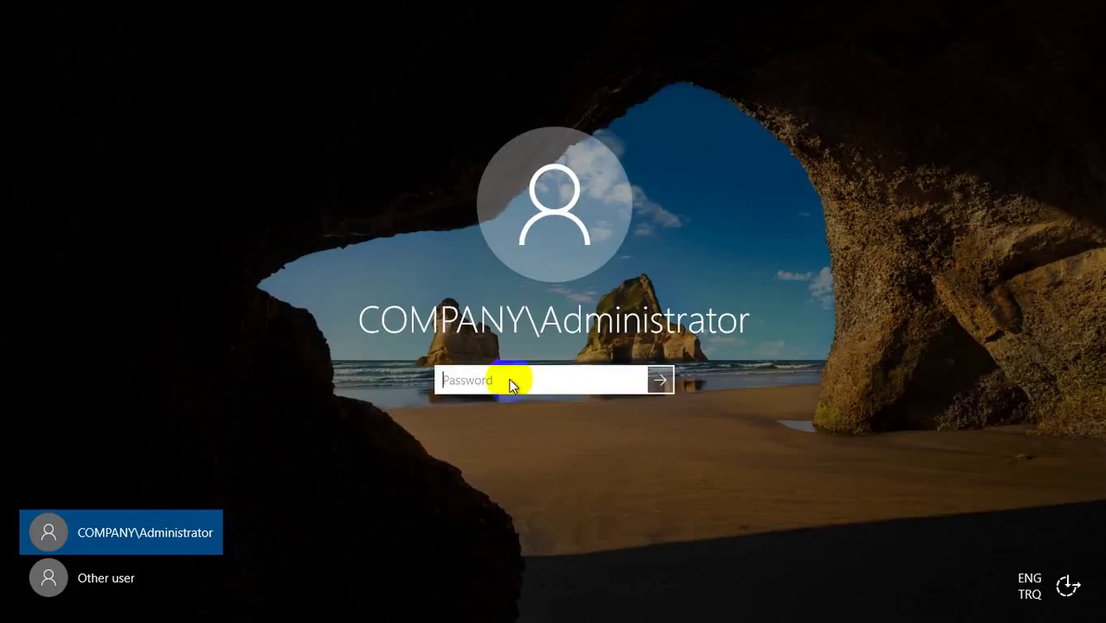
# - Sign in with the domain administrator password after the restart
pyautogui.write('•••••••••')
pyautogui.press('Return')
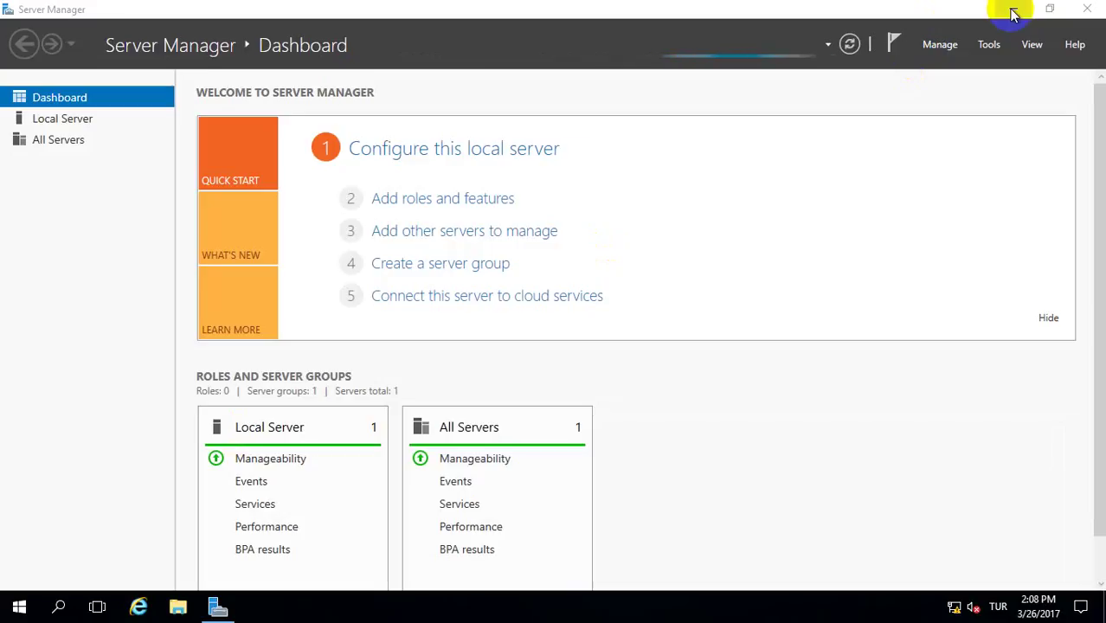
# - Minimize Server Manager and launch Active Directory Users and Computers from Windows Administrative Tools
pyautogui.click(1013, 10)
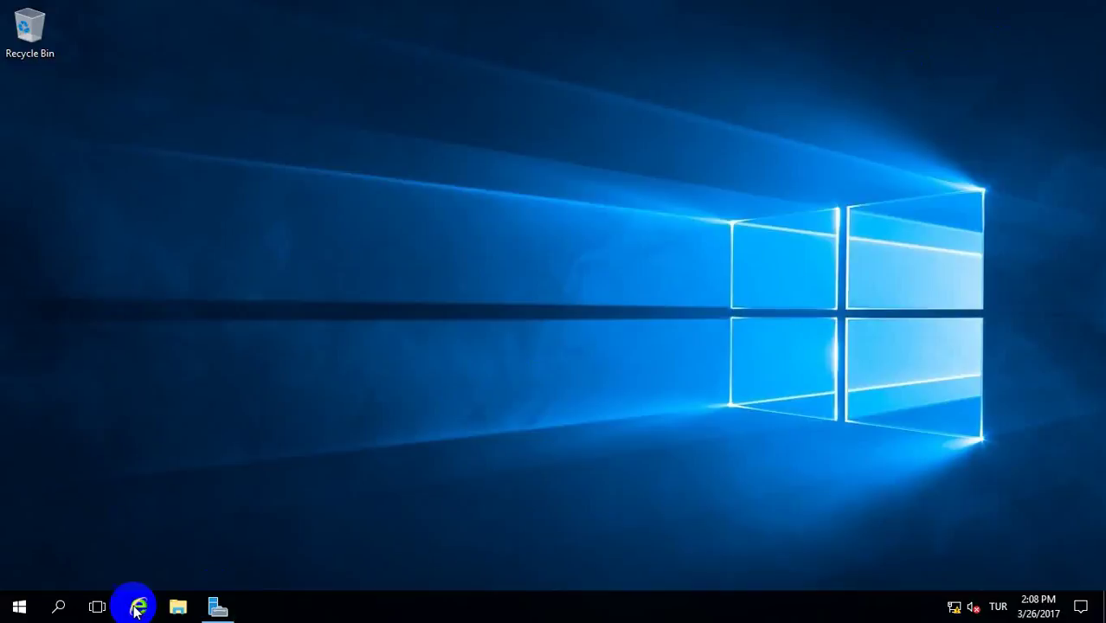
pyautogui.click(17, 608)
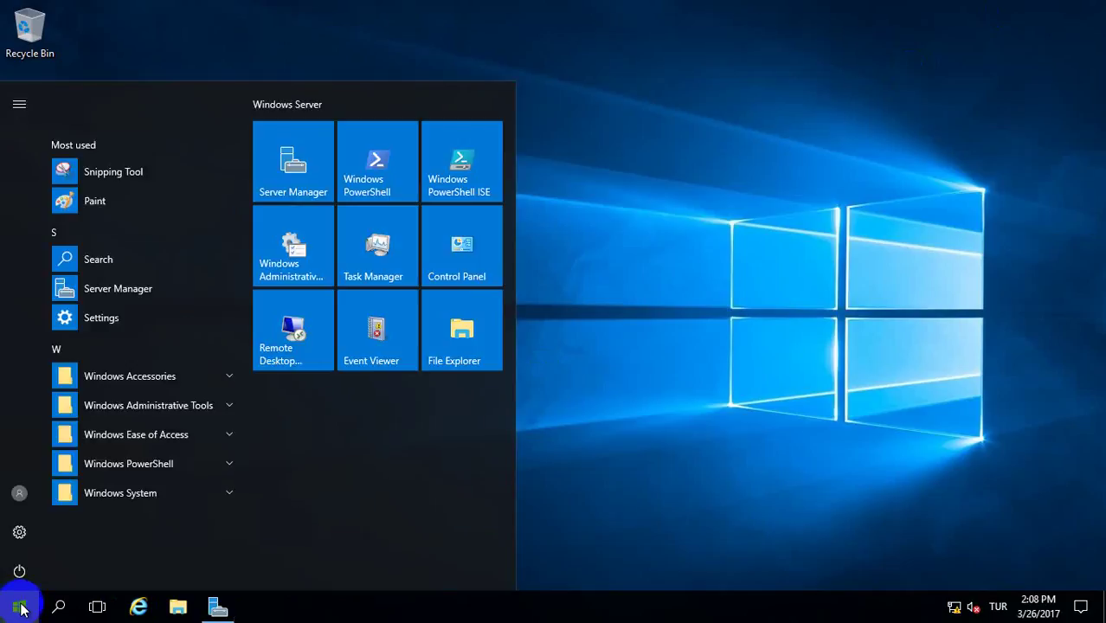
pyautogui.click(508, 353)
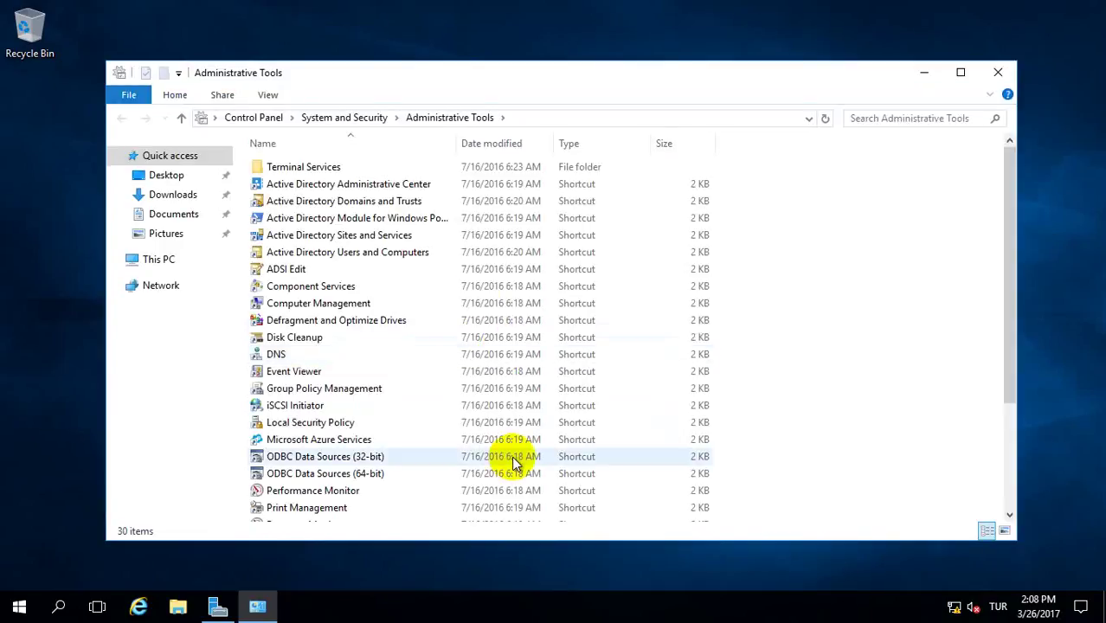
pyautogui.click(389, 256)
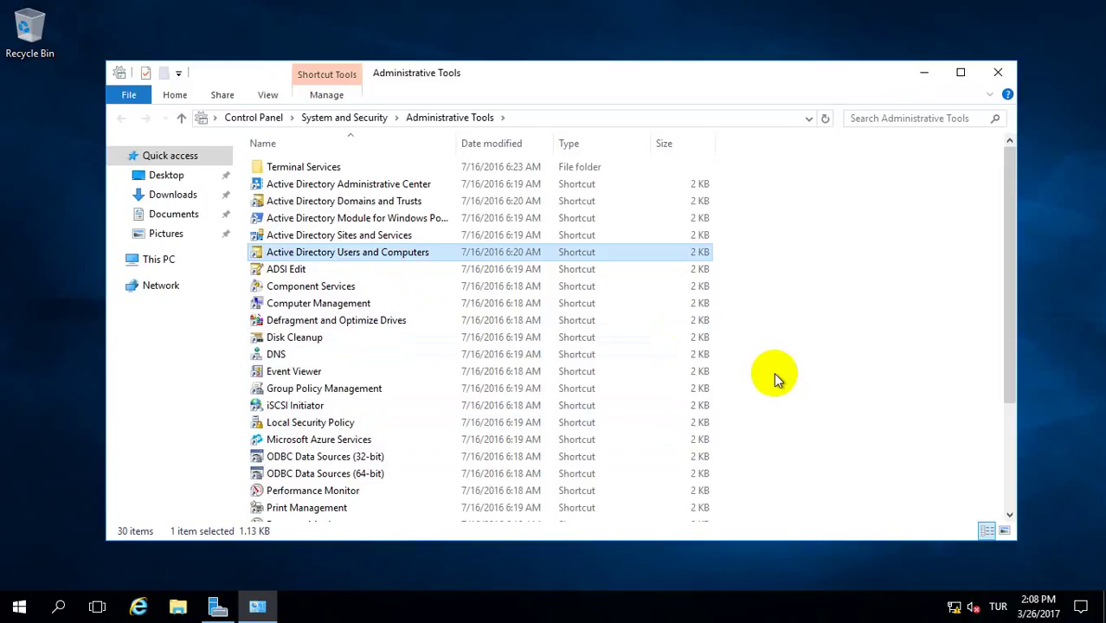
pyautogui.press('Return')
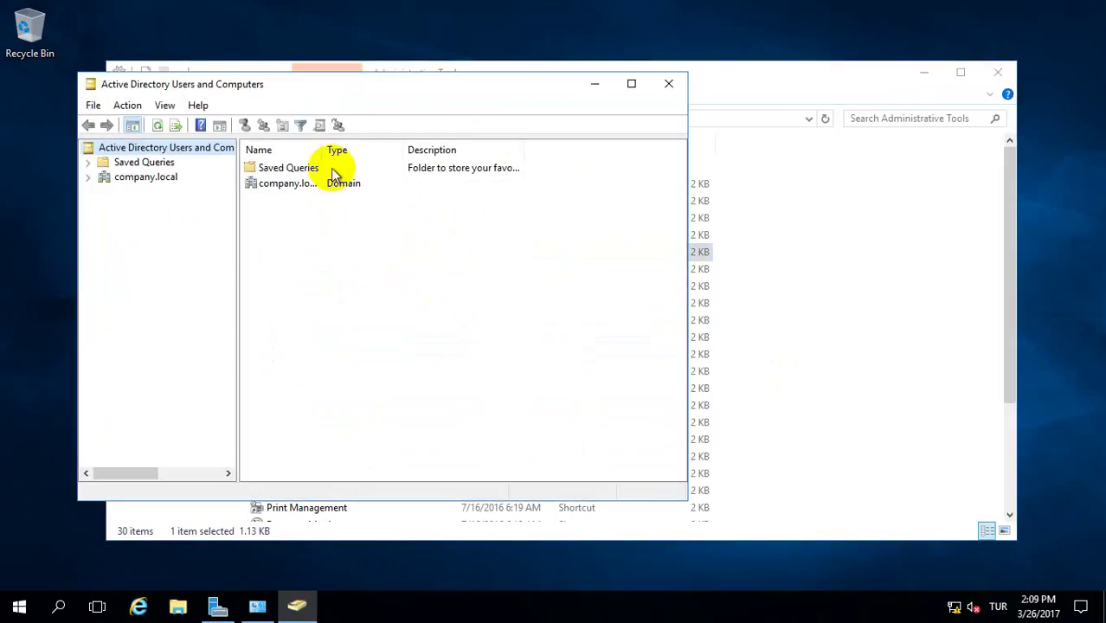
# - Expand company.local and check that Domain Controllers lists both W2016-DC1 and W2016-DC2
pyautogui.moveTo(323, 150); pyautogui.dragTo(353, 151)
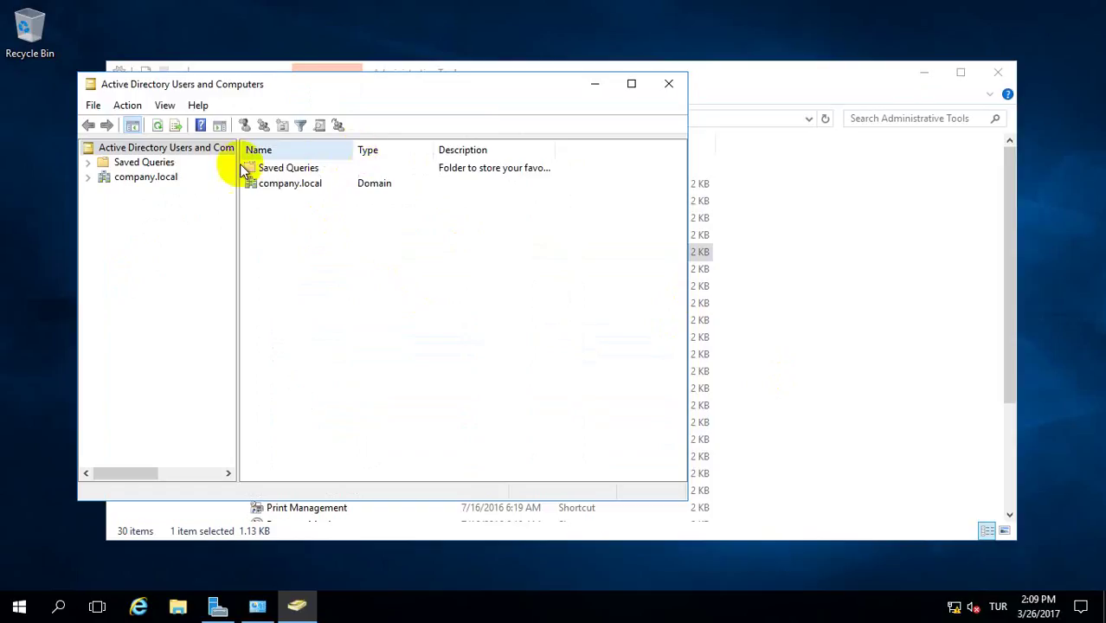
pyautogui.click(87, 177)
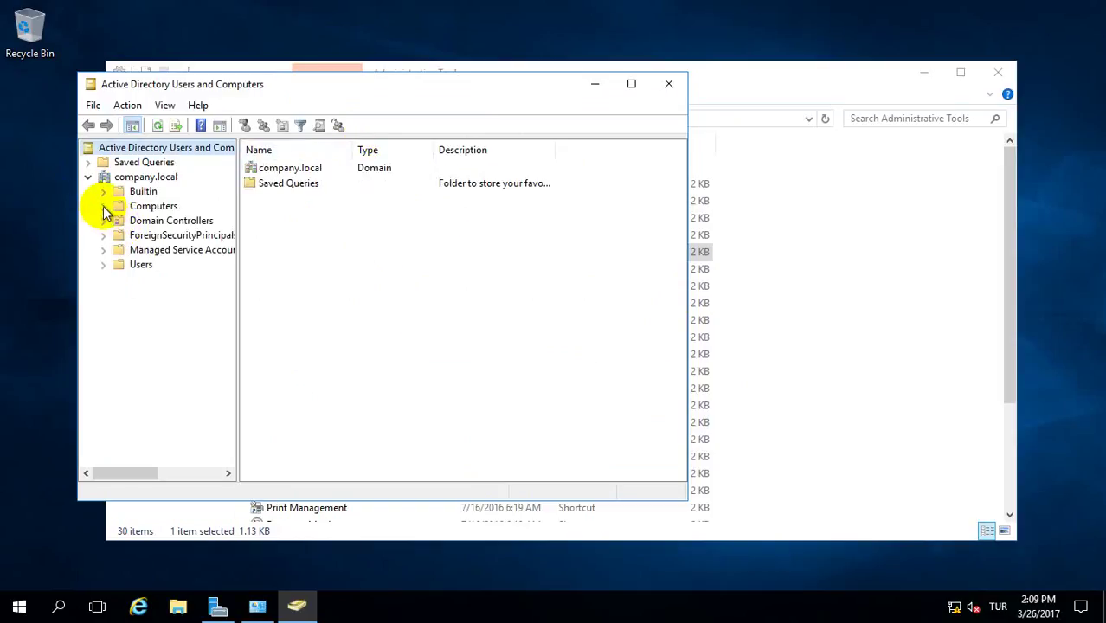
pyautogui.click(141, 221)
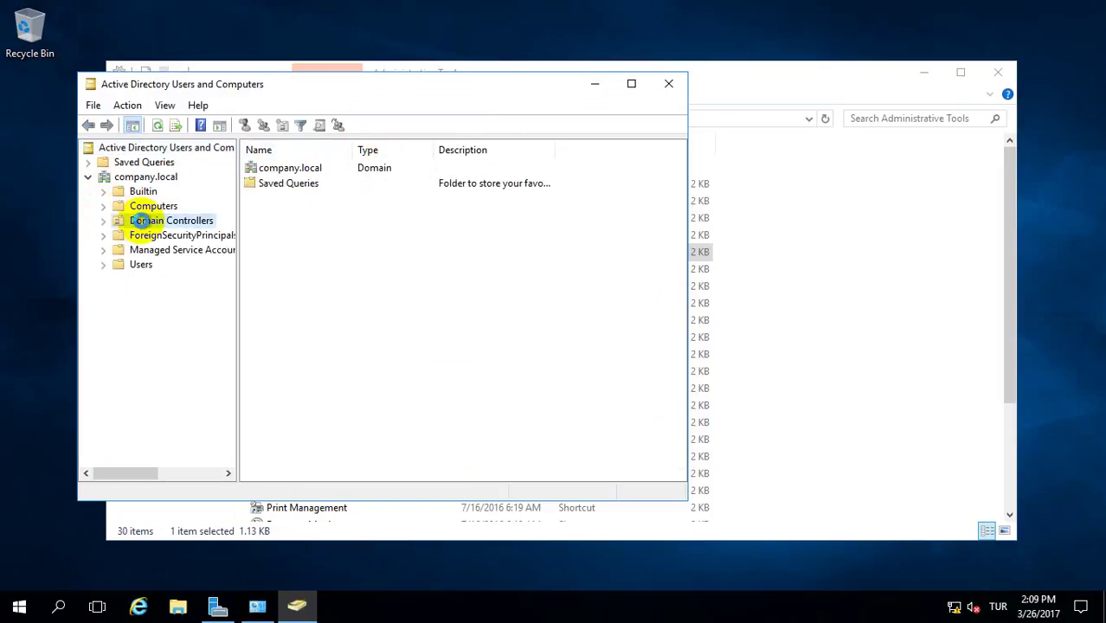
pyautogui.click(282, 169)
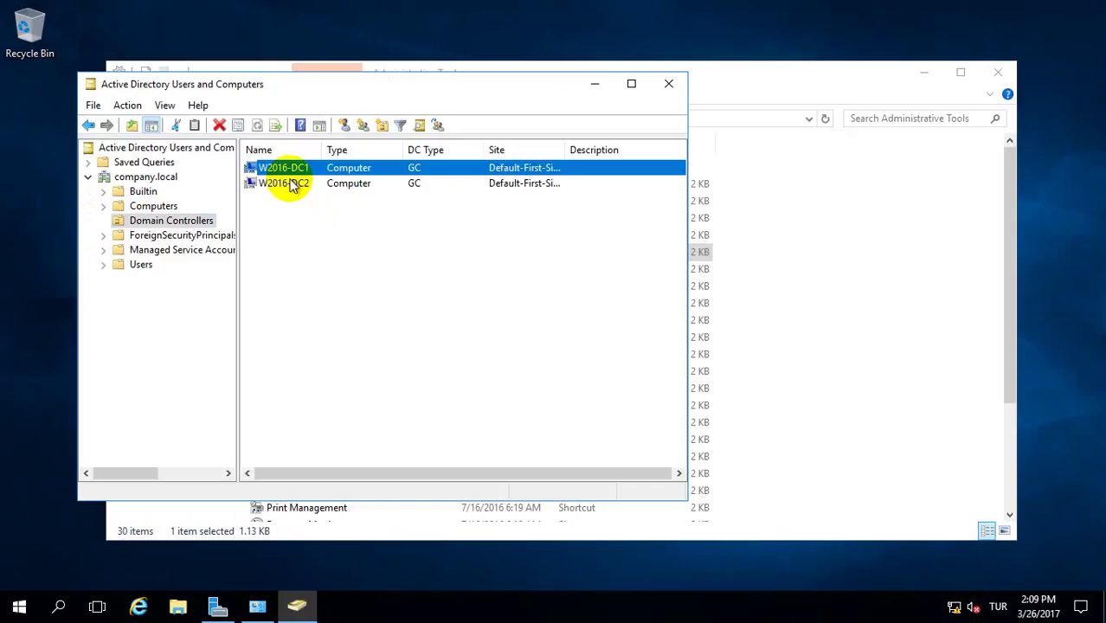
pyautogui.click(299, 184)
pyautogui.moveTo(563, 153); pyautogui.dragTo(613, 153)
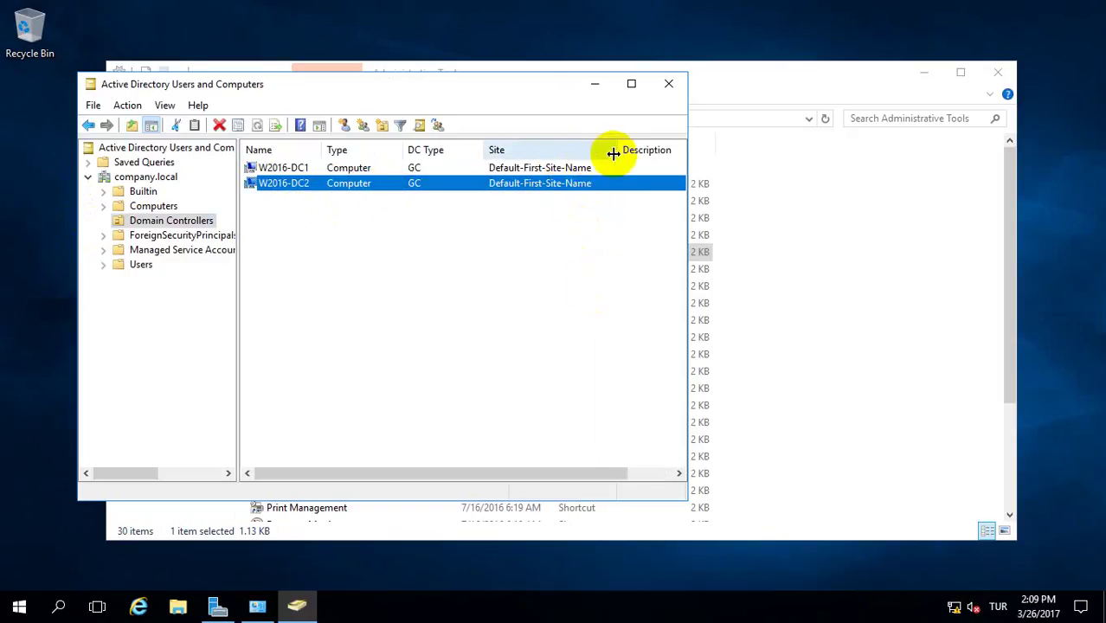
# - Browse the ForeignSecurityPrincipals, Managed Service Accounts and Users containers, inspecting groups like DnsUpdateProxy
pyautogui.click(158, 237)
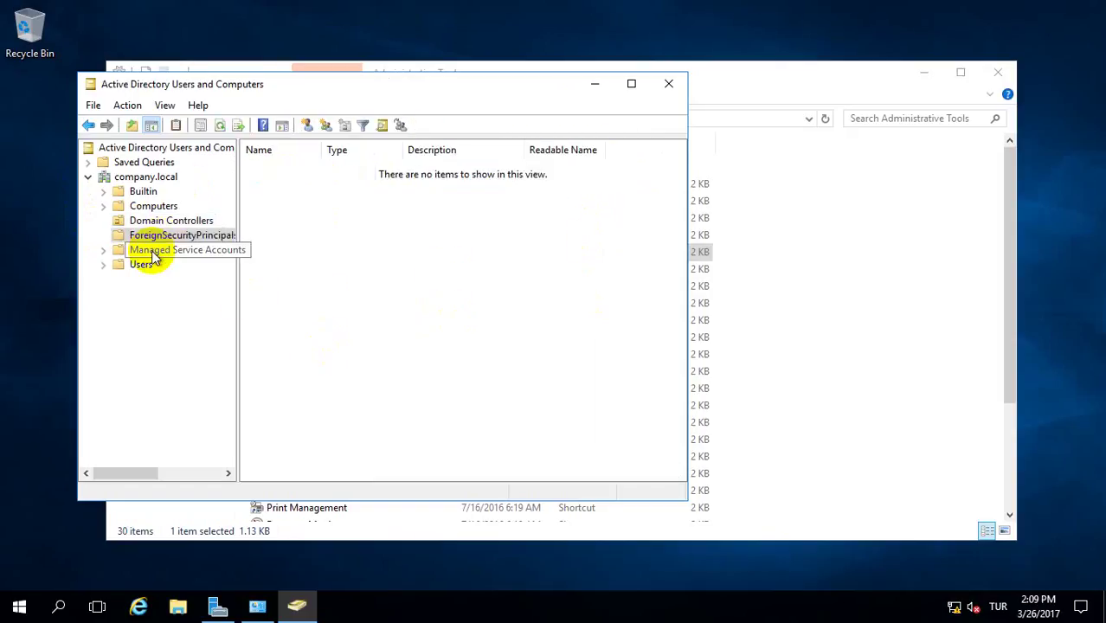
pyautogui.click(142, 253)
pyautogui.click(114, 266)
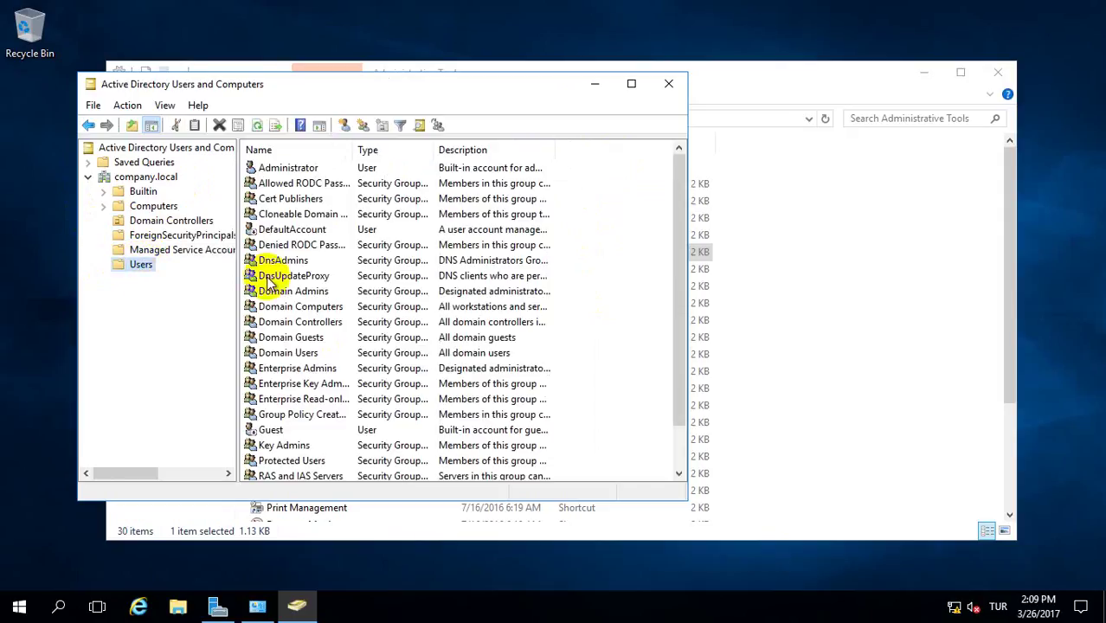
pyautogui.click(290, 275)
pyautogui.scroll(-1, 368, 261)
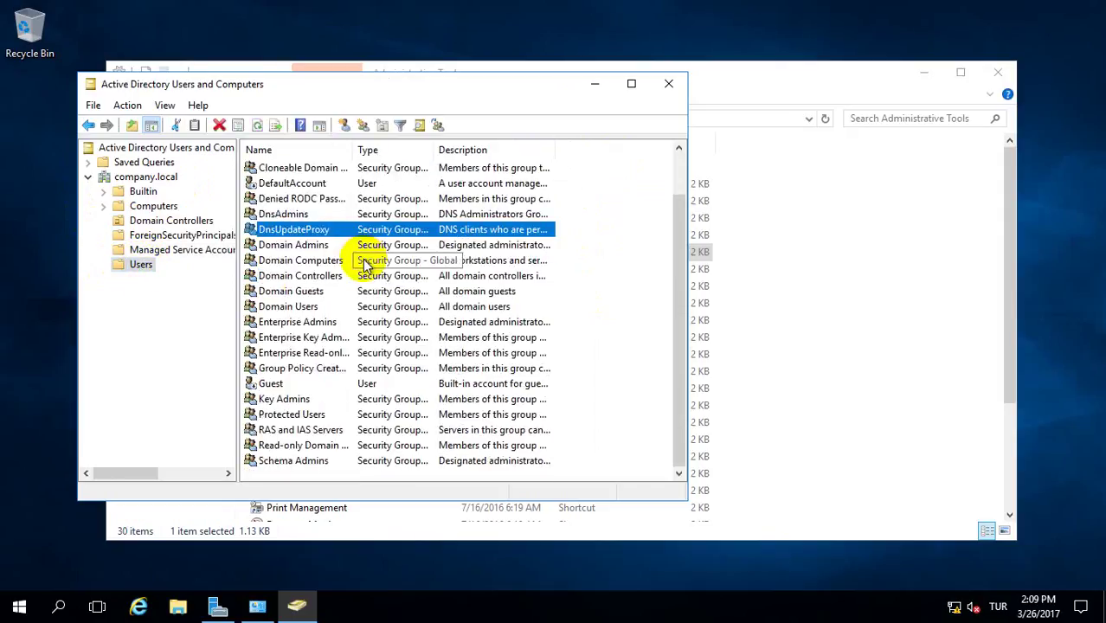
pyautogui.click(502, 354)
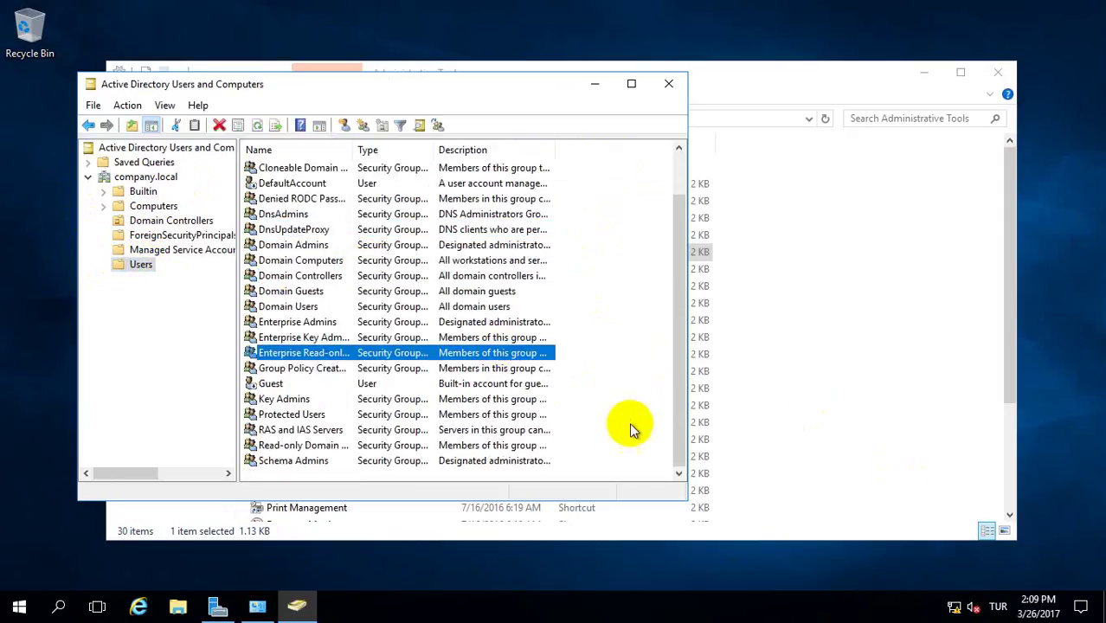